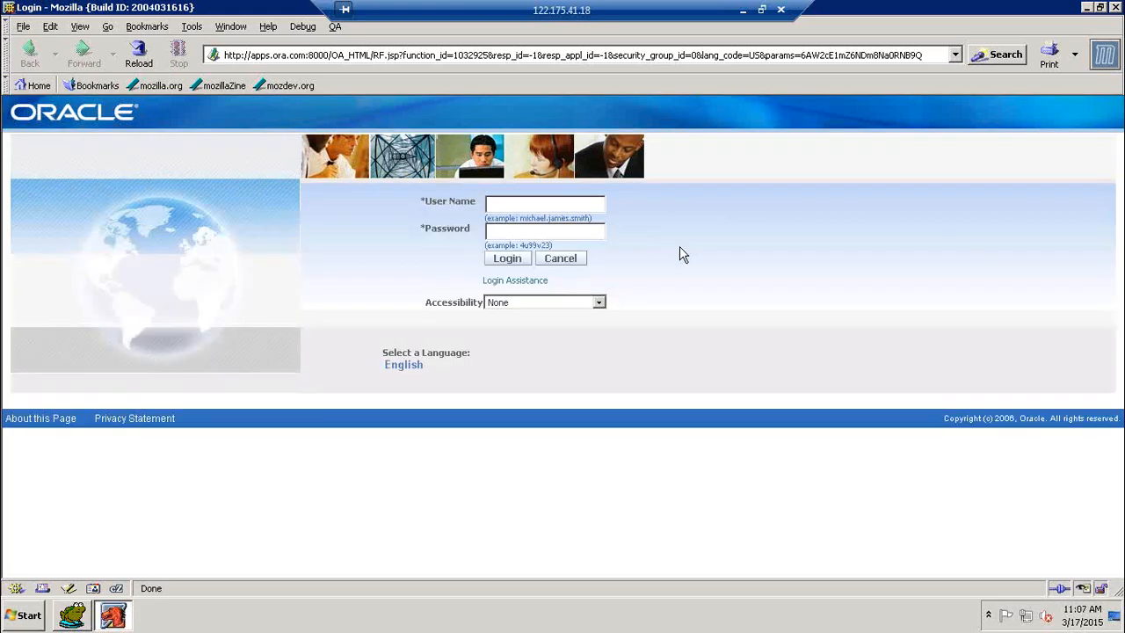
Log in to Oracle E-Business Suite with the user name and account password
{"action": "type", "text": "jpp9"}
{"action": "key", "text": "Tab"}
{"action": "type", "text": "welcome"}
{"action": "key", "text": "Return"}
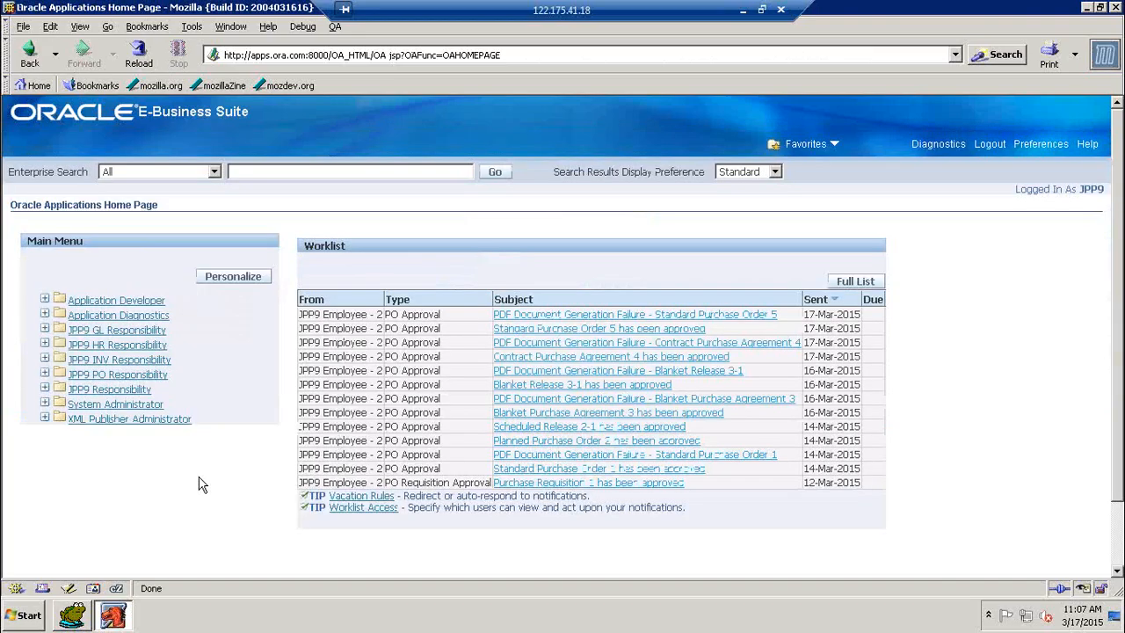
Enter the Application Developer responsibility and launch the Profiles form, going back past the error page
{"action": "left_click", "coordinate": [365, 173]}
{"action": "key", "text": "Tab"}
{"action": "key", "text": "Tab"}
{"action": "key", "text": "Tab"}
{"action": "key", "text": "Tab"}
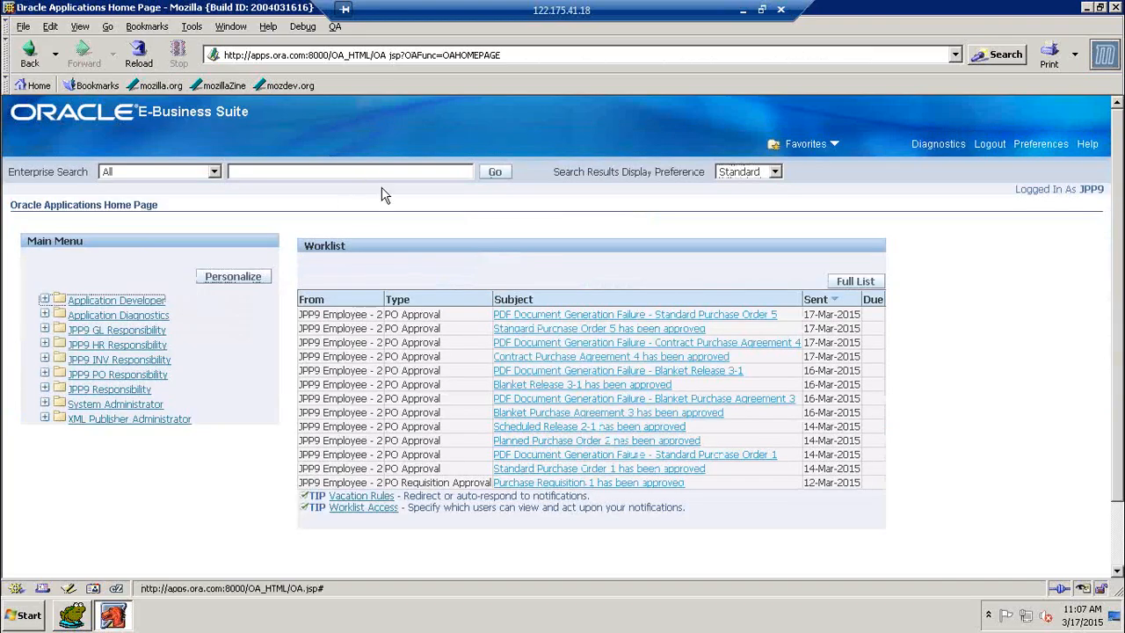
{"action": "key", "text": "Return"}
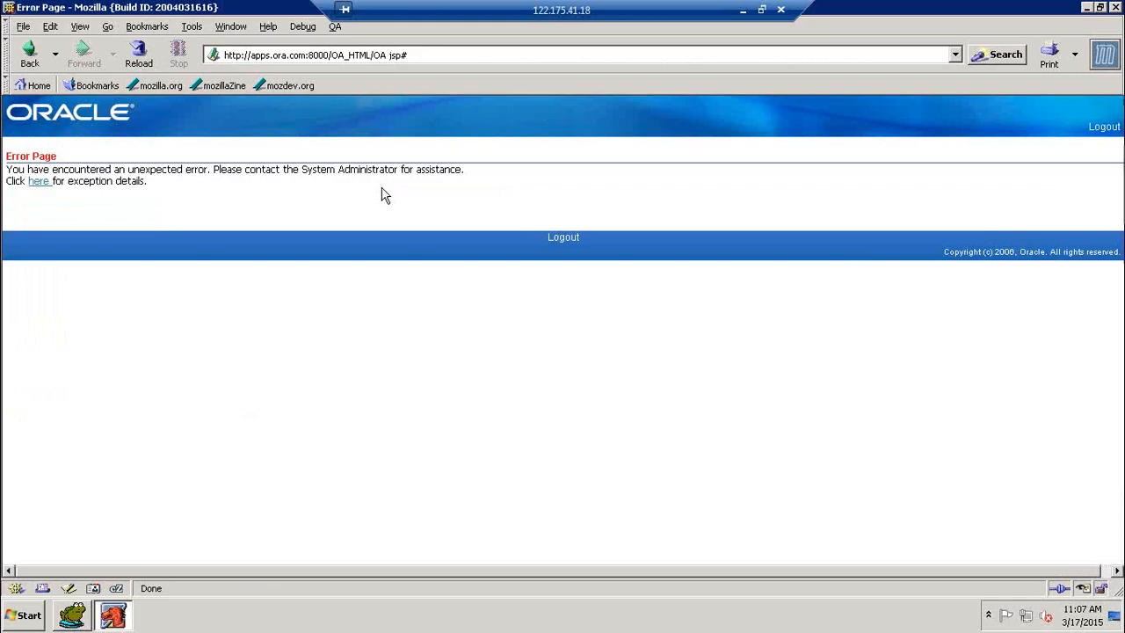
{"action": "left_click", "coordinate": [32, 62]}
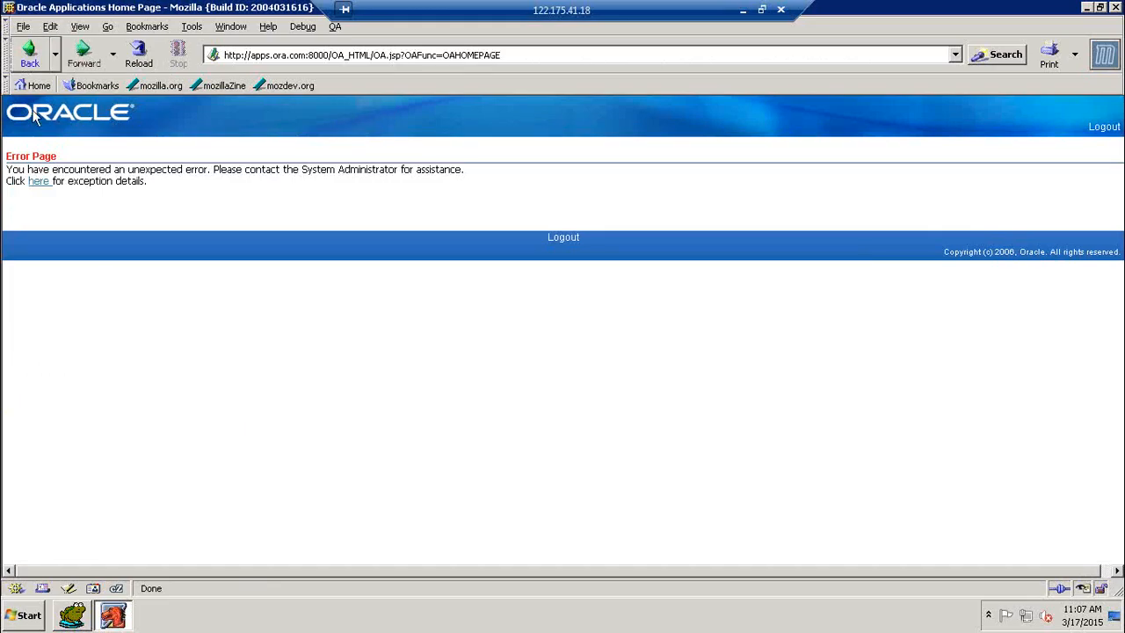
{"action": "left_click", "coordinate": [67, 317]}
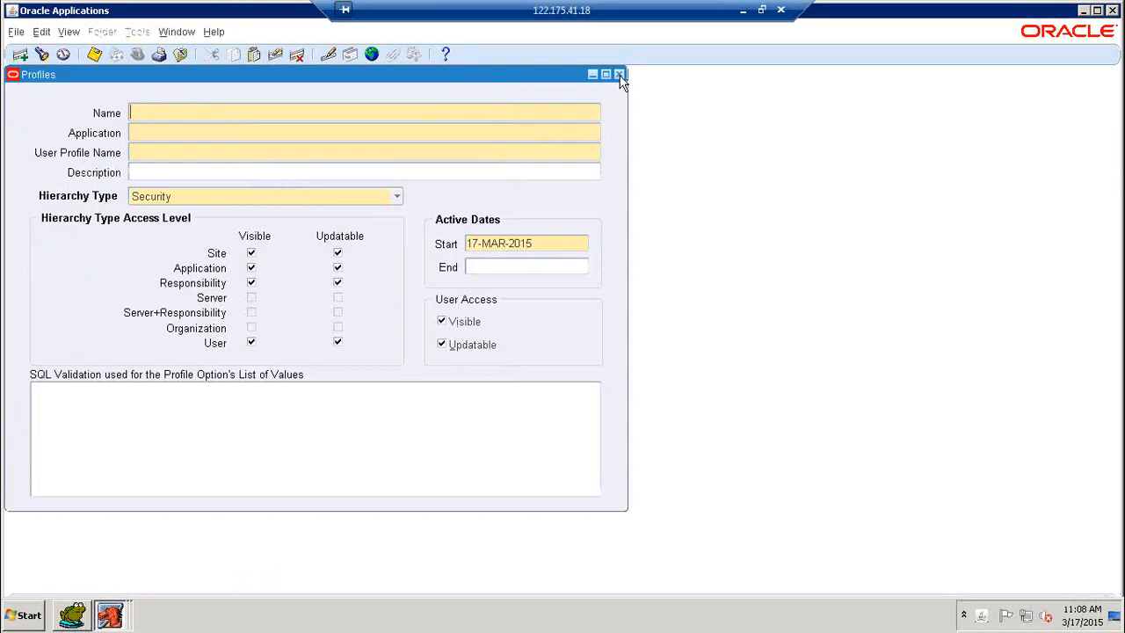
Close Profiles, switch to JPP9 PO Responsibility and open a new Requisitions form
{"action": "left_click", "coordinate": [619, 75]}
{"action": "left_click", "coordinate": [137, 54]}
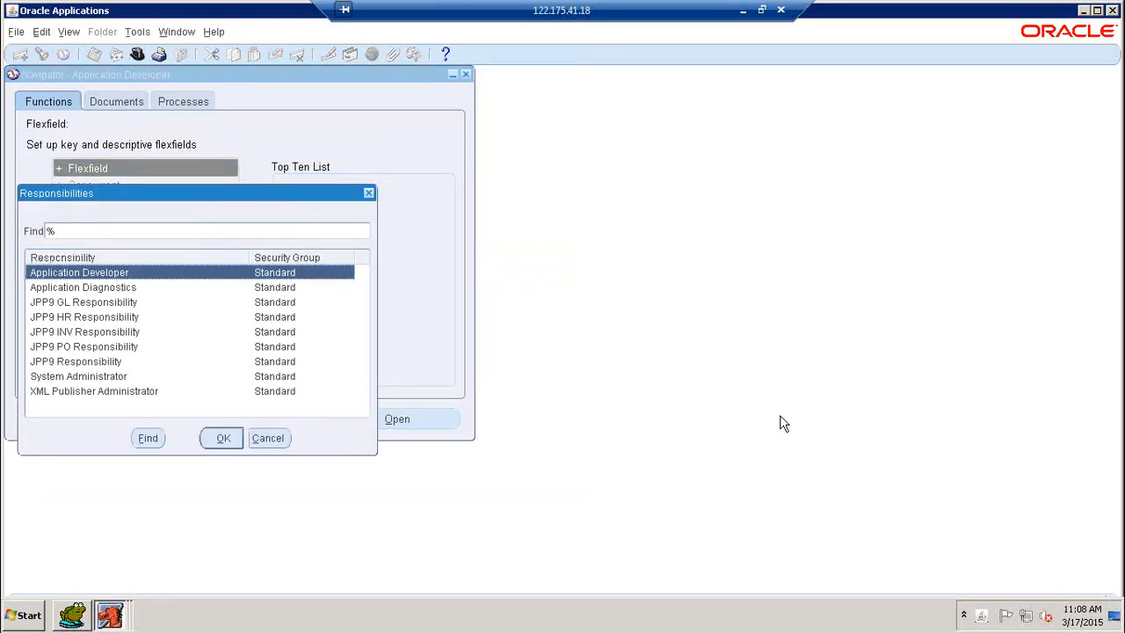
{"action": "type", "text": "JPP9p"}
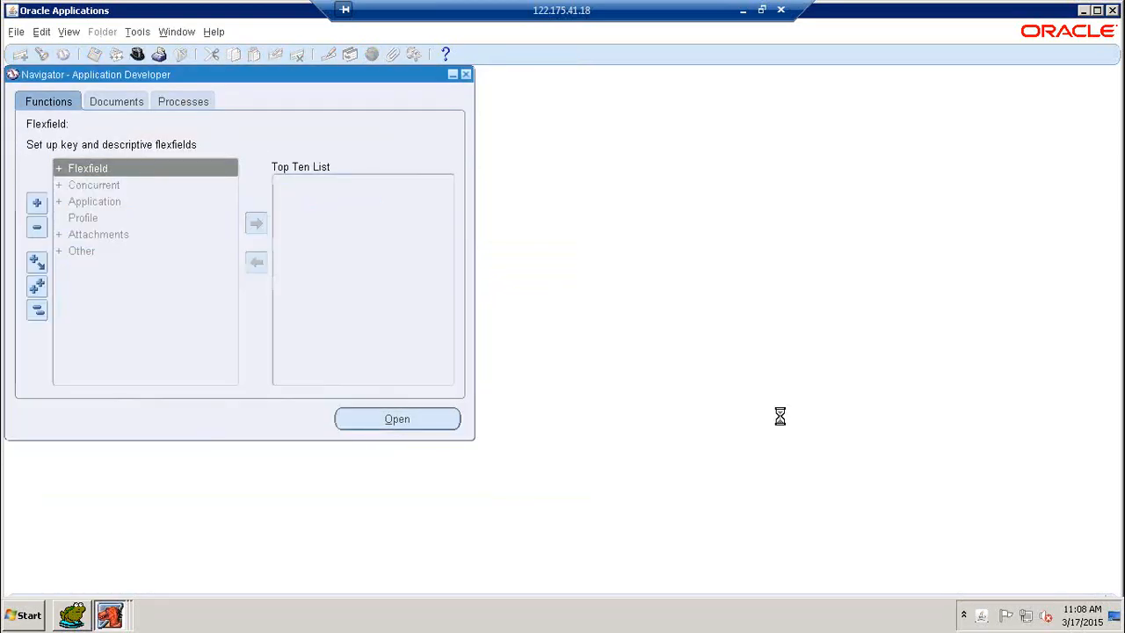
{"action": "key", "text": "Down"}
{"action": "key", "text": "Down"}
{"action": "key", "text": "Down"}
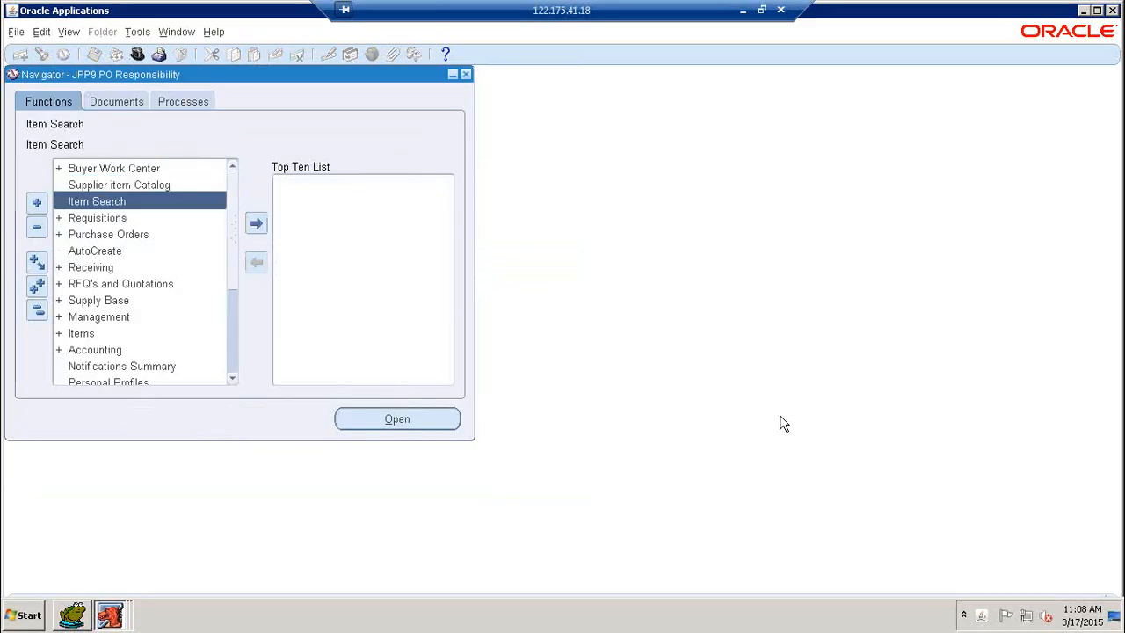
{"action": "key", "text": "Return"}
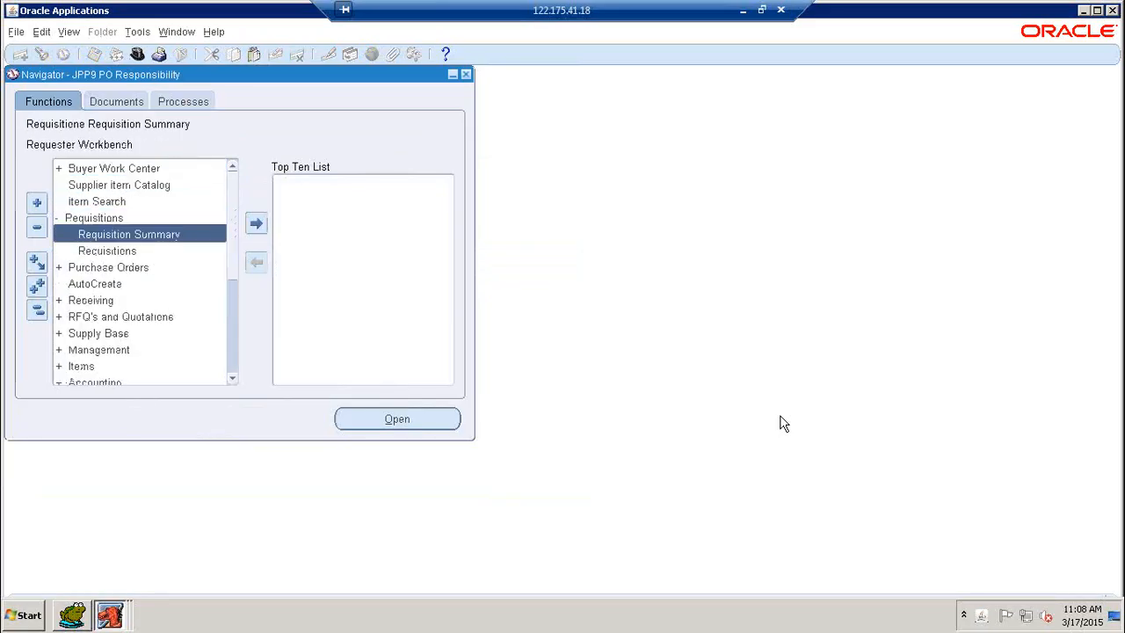
{"action": "key", "text": "Down"}
{"action": "key", "text": "Return"}
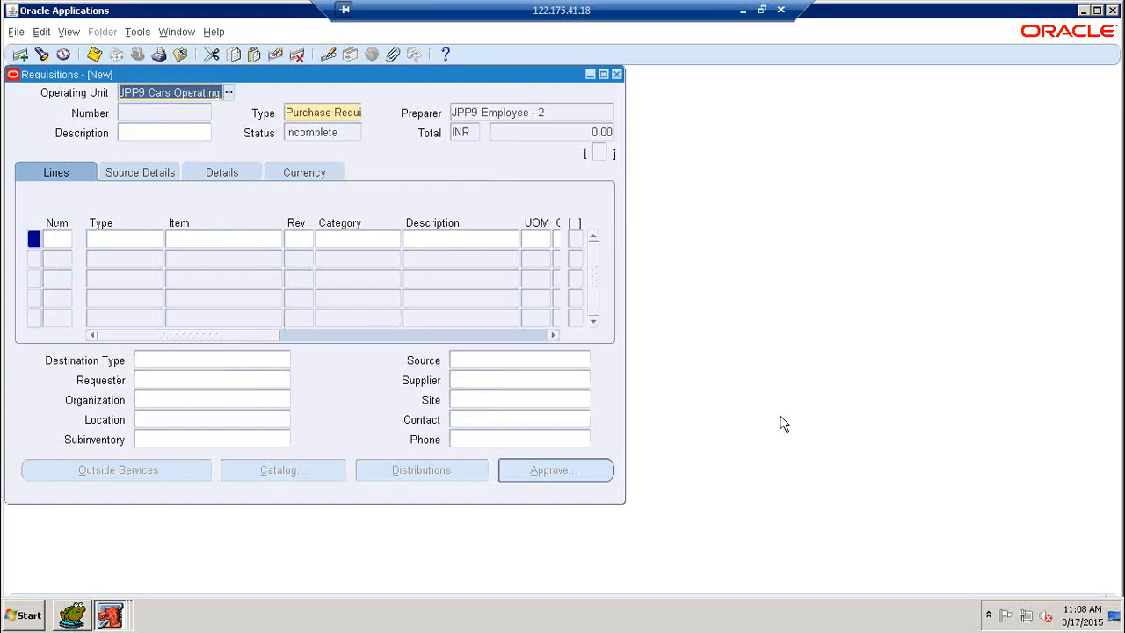
Start requisition line 1 with line type Goods and item JPP9 Item - 1
{"action": "left_click", "coordinate": [127, 238]}
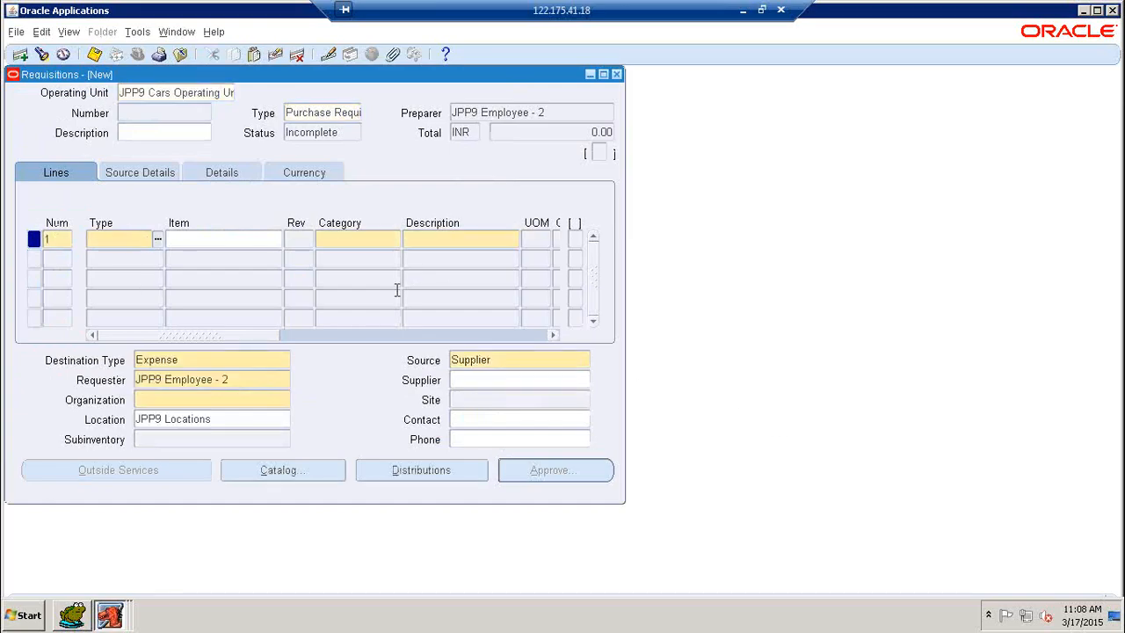
{"action": "type", "text": "GOO"}
{"action": "key", "text": "Tab"}
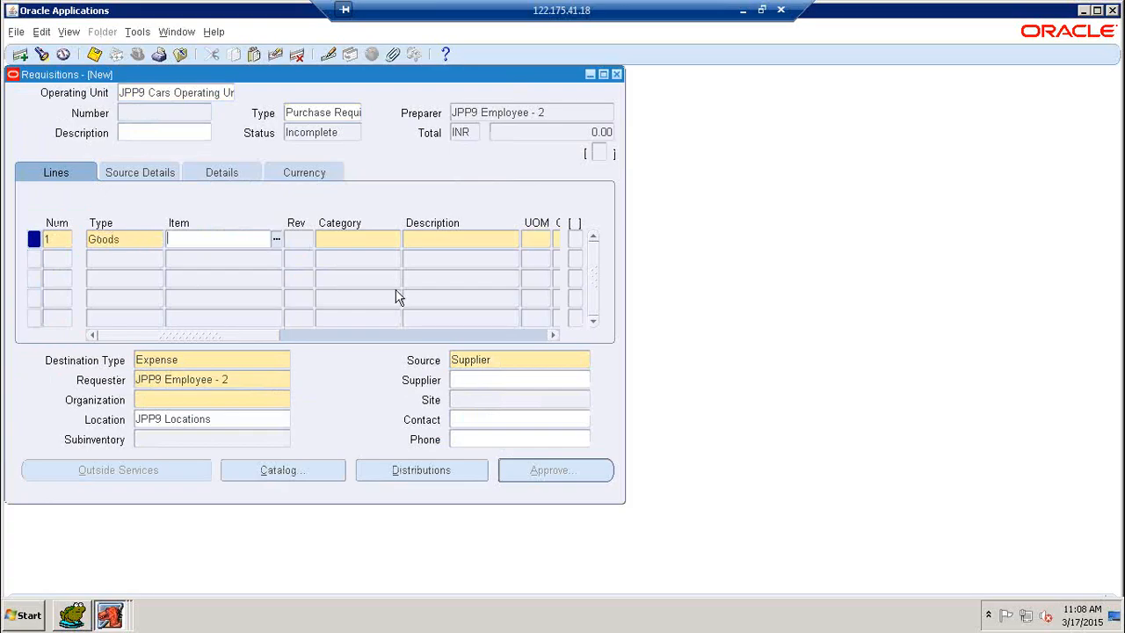
{"action": "type", "text": "JPP9%"}
{"action": "left_click", "coordinate": [165, 318]}
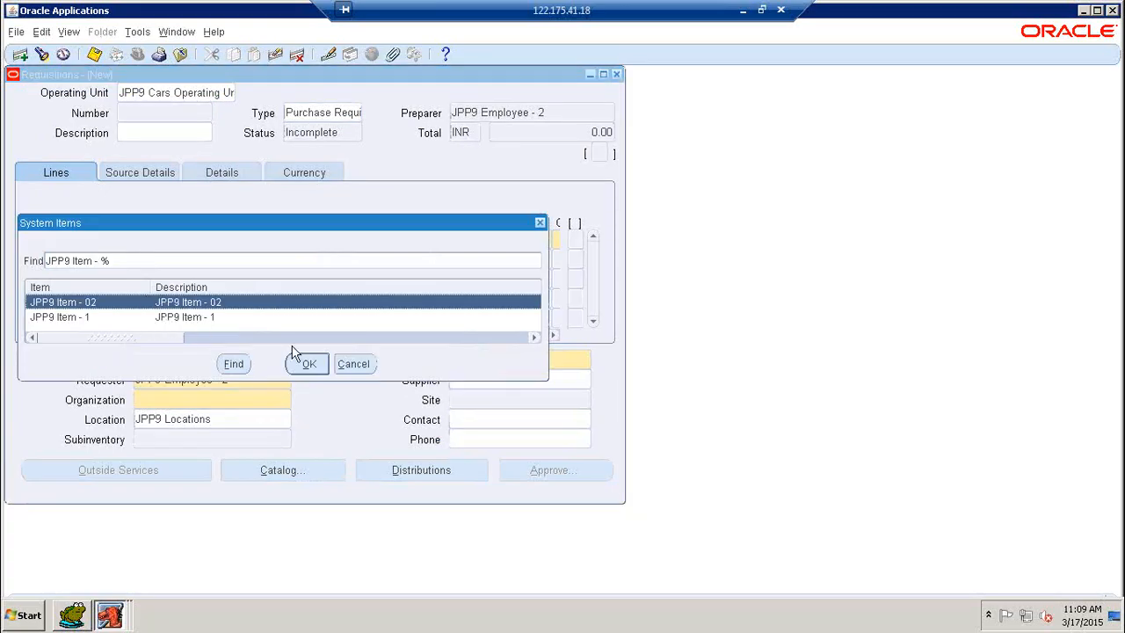
{"action": "left_click", "coordinate": [305, 364]}
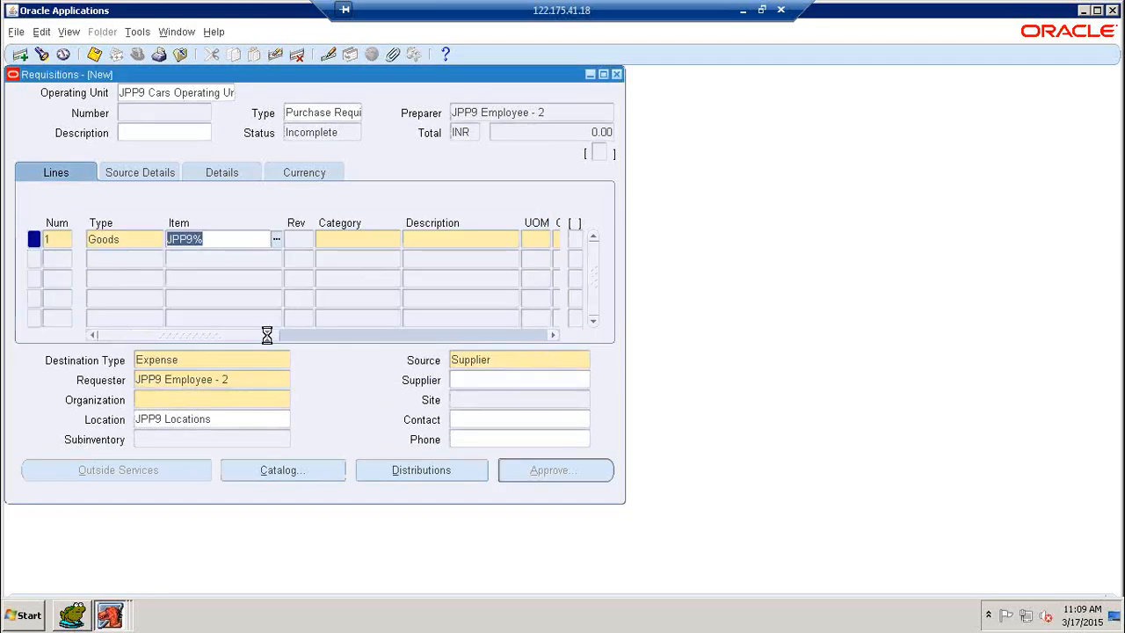
{"action": "left_click", "coordinate": [324, 340]}
{"action": "left_click_drag", "start_coordinate": [325, 334], "coordinate": [359, 333]}
Set the line's quantity to 500, price to 15 and need-by date to 20-MAR-2015
{"action": "left_click", "coordinate": [371, 243]}
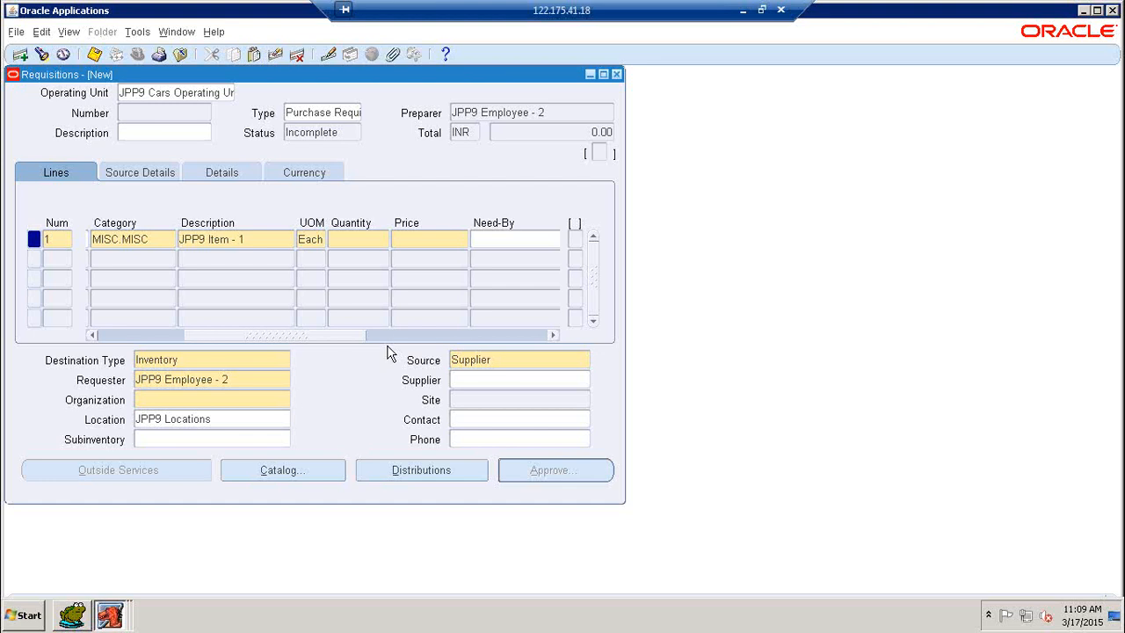
{"action": "type", "text": "500"}
{"action": "key", "text": "Tab"}
{"action": "type", "text": "15"}
{"action": "key", "text": "Tab"}
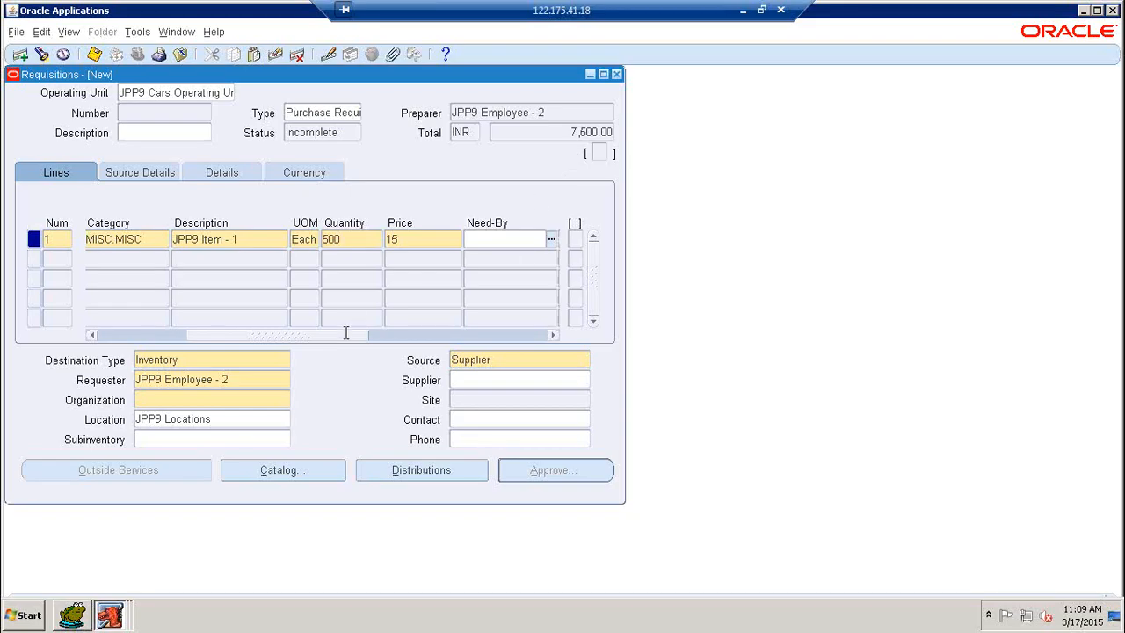
{"action": "left_click", "coordinate": [418, 336]}
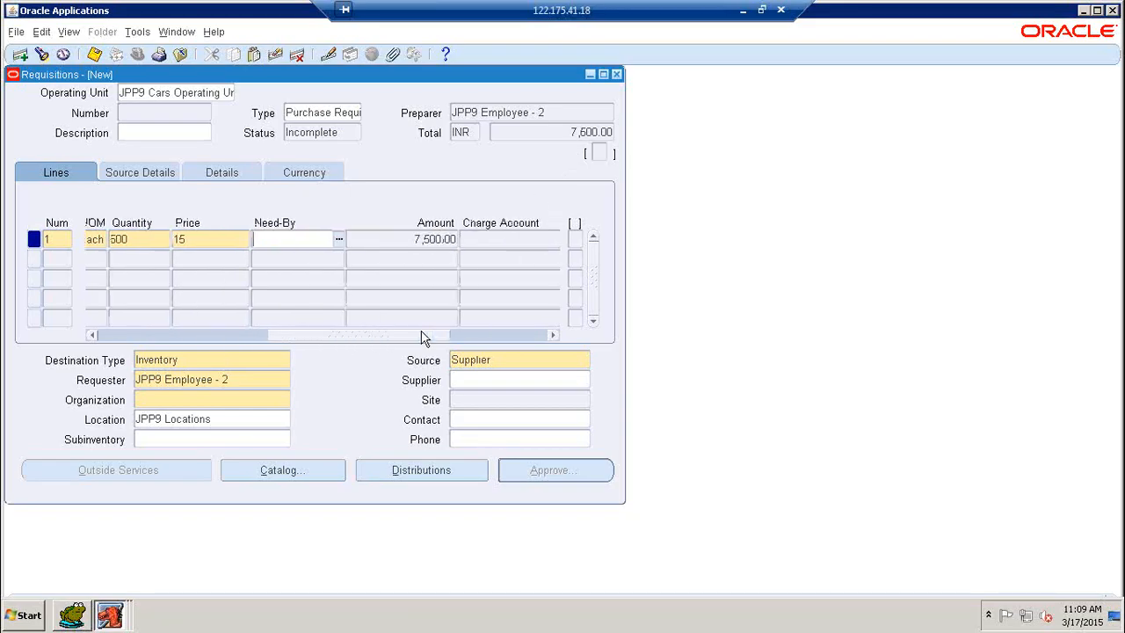
{"action": "left_click", "coordinate": [338, 239]}
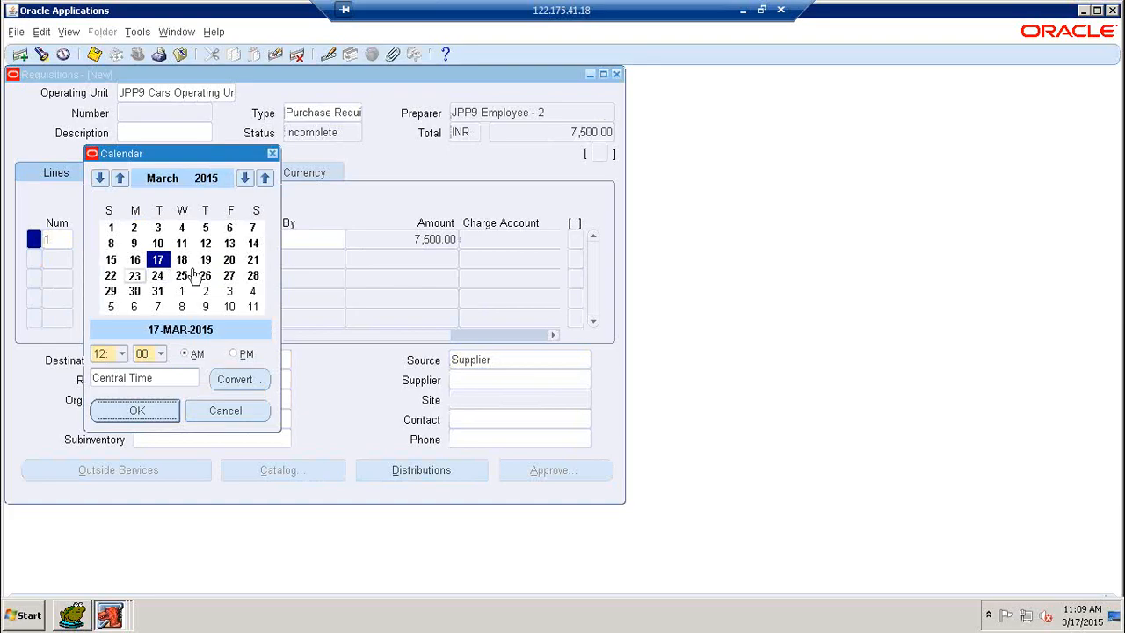
{"action": "left_click", "coordinate": [228, 260]}
{"action": "left_click", "coordinate": [137, 410]}
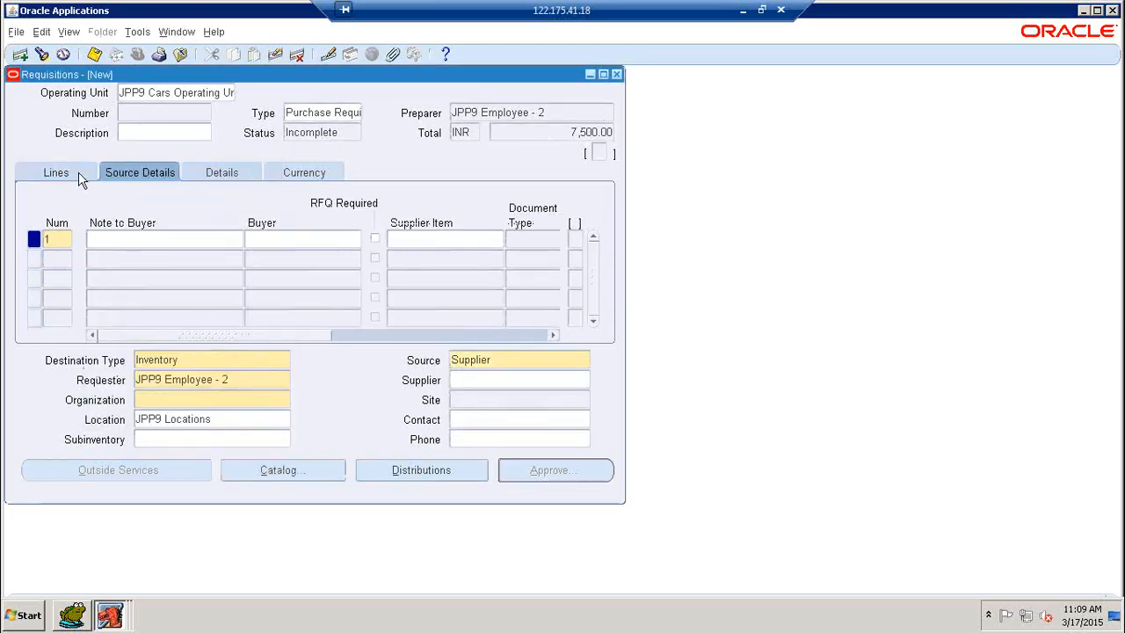
Deliver the line to JPP9 Master Inventory Organization at JPP9 Locations, and view its distribution account
{"action": "left_click", "coordinate": [79, 174]}
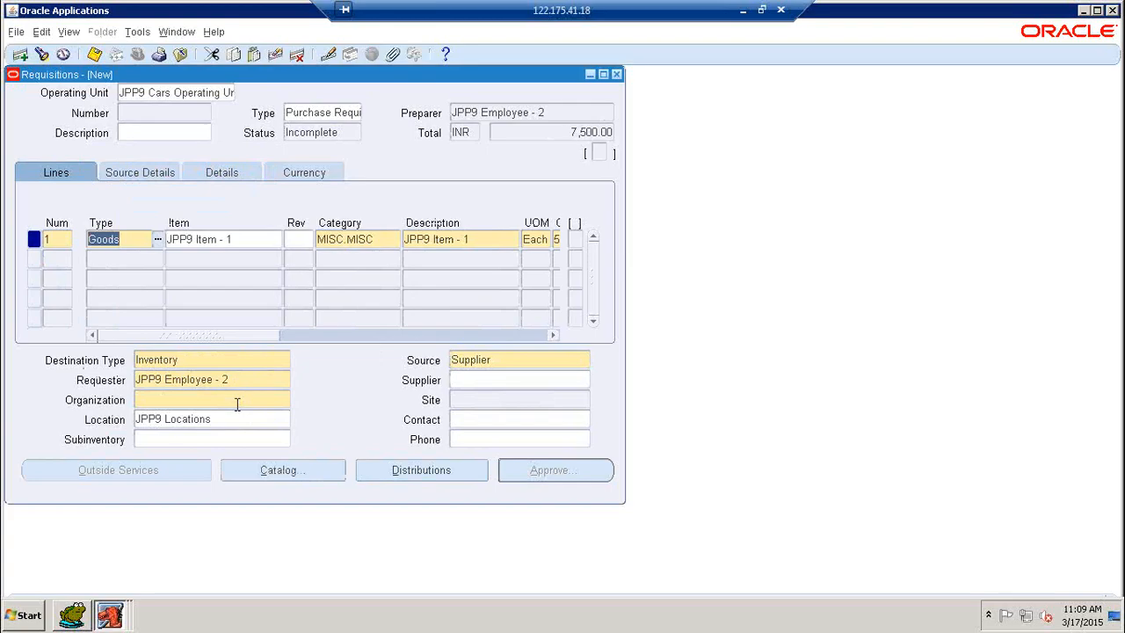
{"action": "left_click", "coordinate": [265, 400]}
{"action": "left_click", "coordinate": [285, 401]}
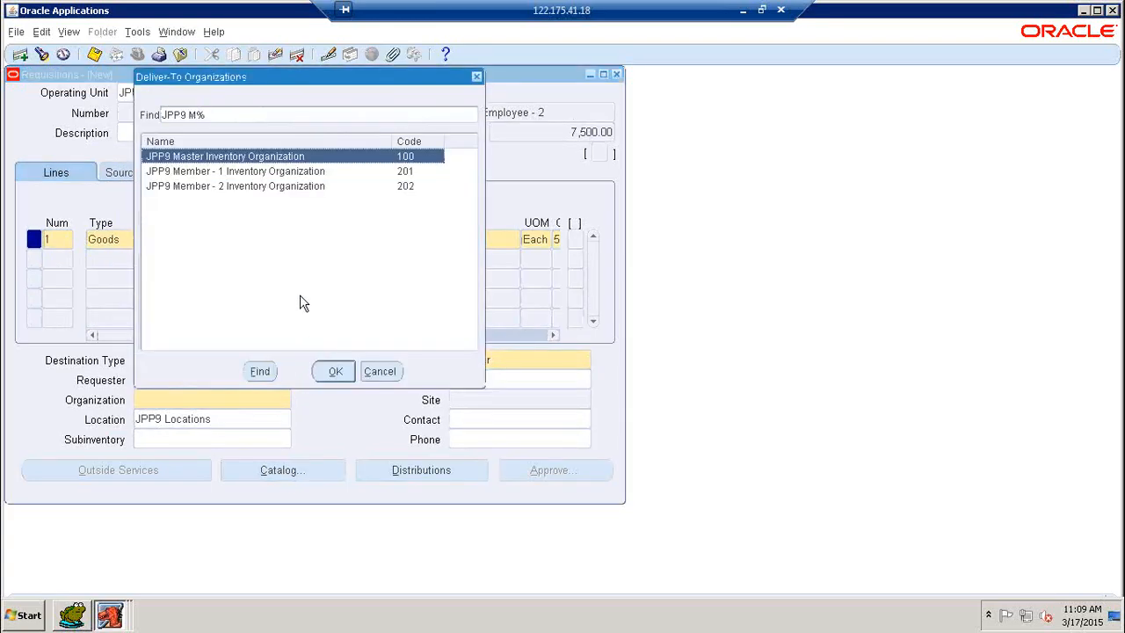
{"action": "left_click", "coordinate": [335, 371]}
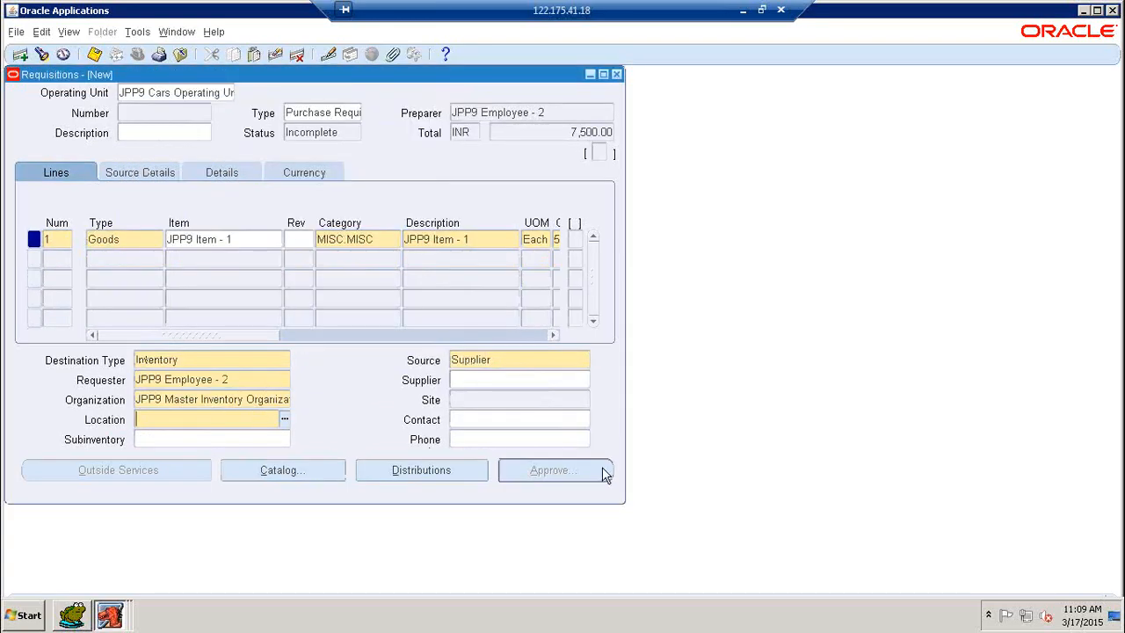
{"action": "type", "text": "JPP9 LO"}
{"action": "key", "text": "Tab"}
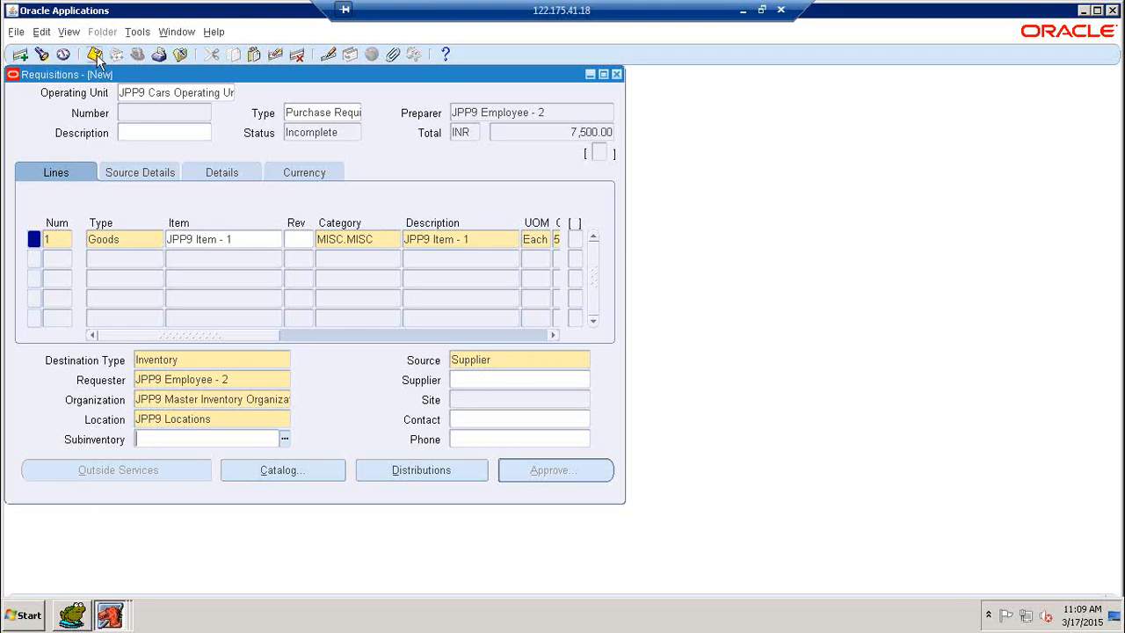
{"action": "left_click", "coordinate": [427, 476]}
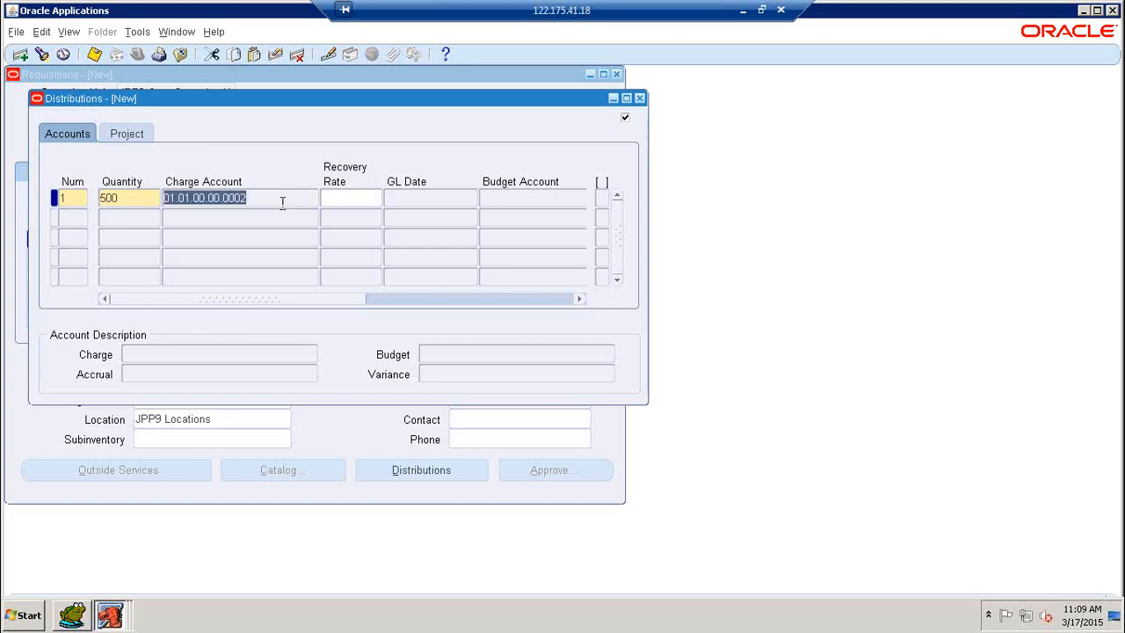
Save the requisition, which receives number 2, then close the Distributions window
{"action": "left_click_drag", "start_coordinate": [216, 103], "coordinate": [360, 156]}
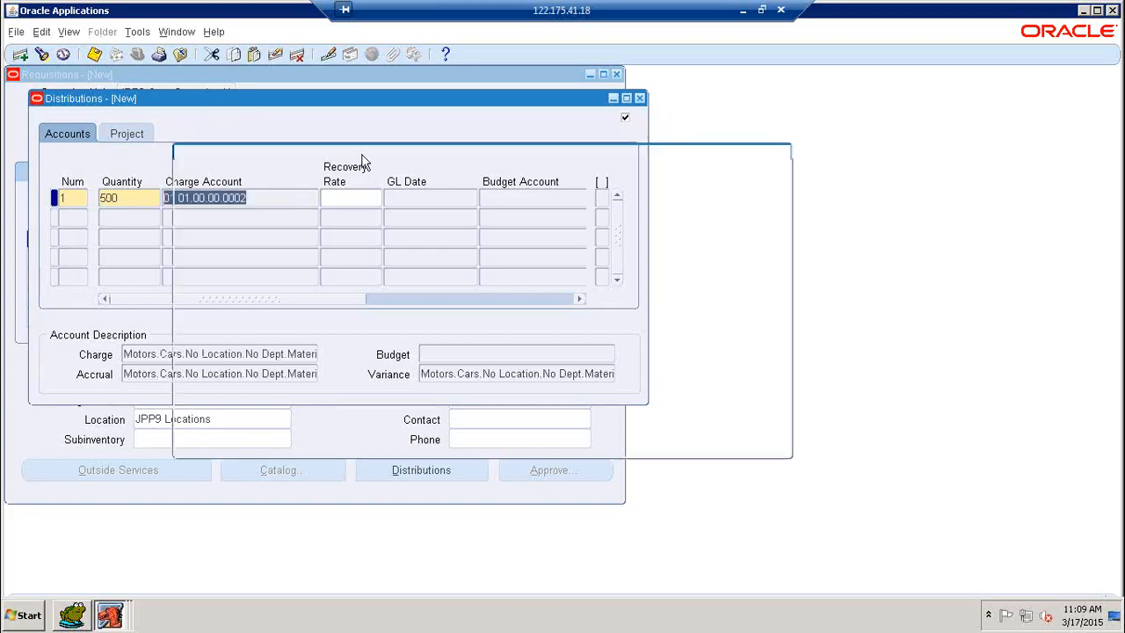
{"action": "left_click", "coordinate": [97, 56]}
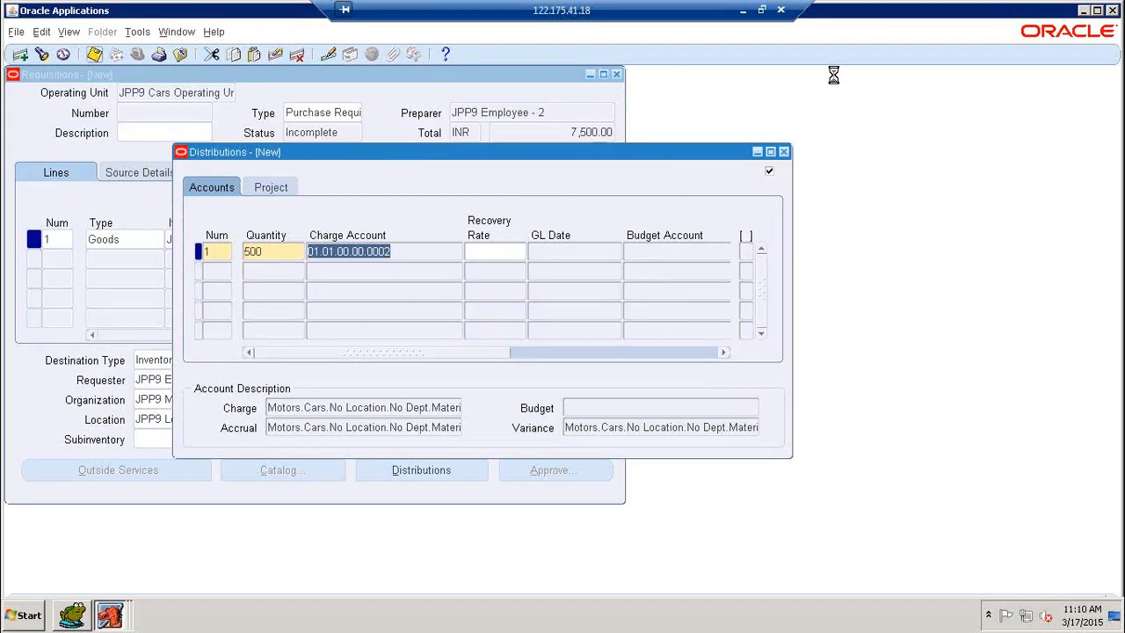
{"action": "left_click", "coordinate": [1096, 10]}
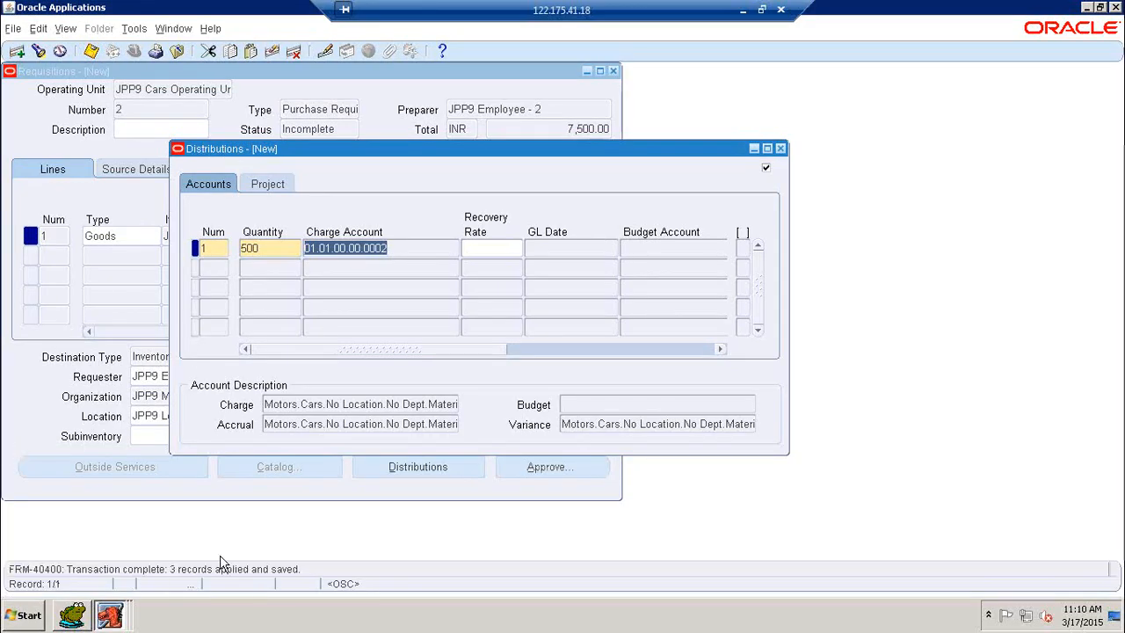
{"action": "left_click", "coordinate": [780, 148]}
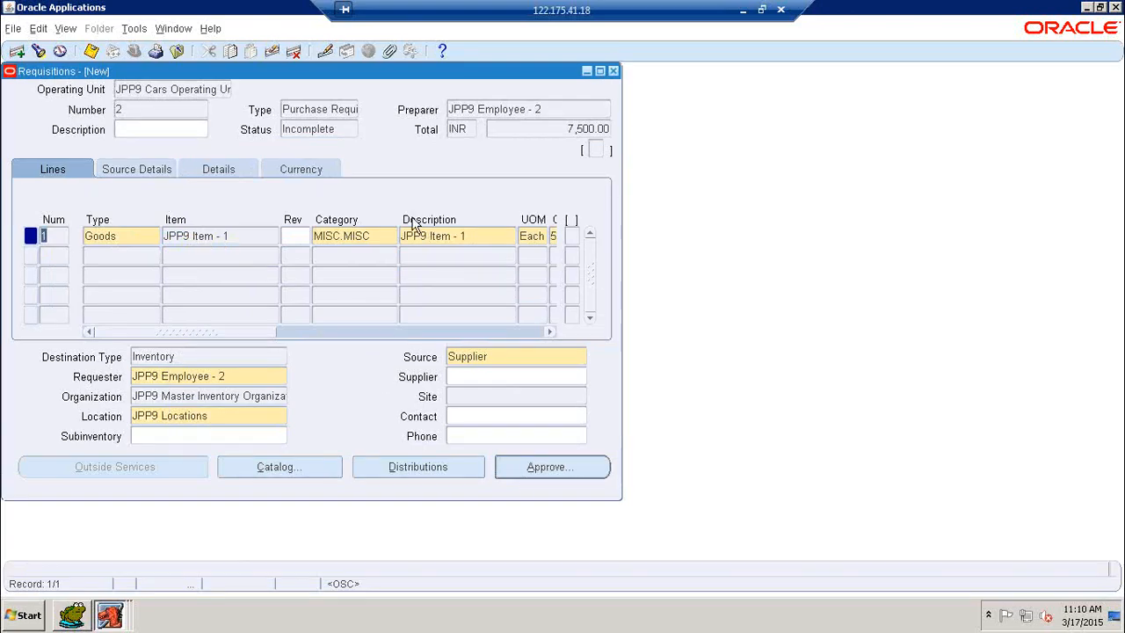
Send requisition 2 through Approve Document with Submit for Approval checked
{"action": "left_click", "coordinate": [532, 475]}
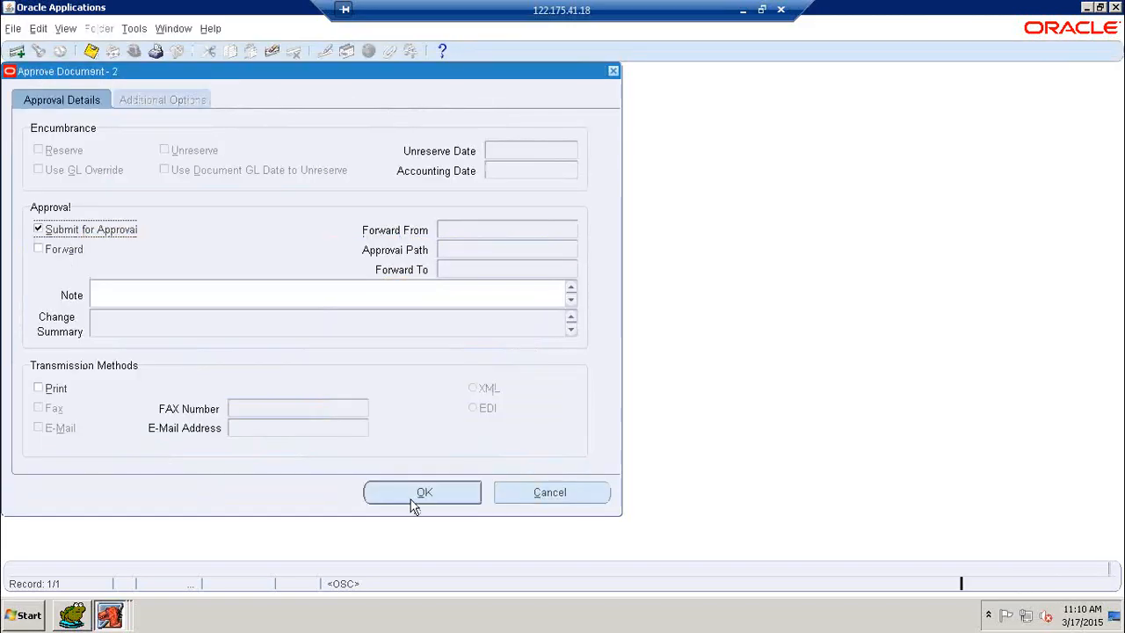
{"action": "left_click", "coordinate": [415, 496]}
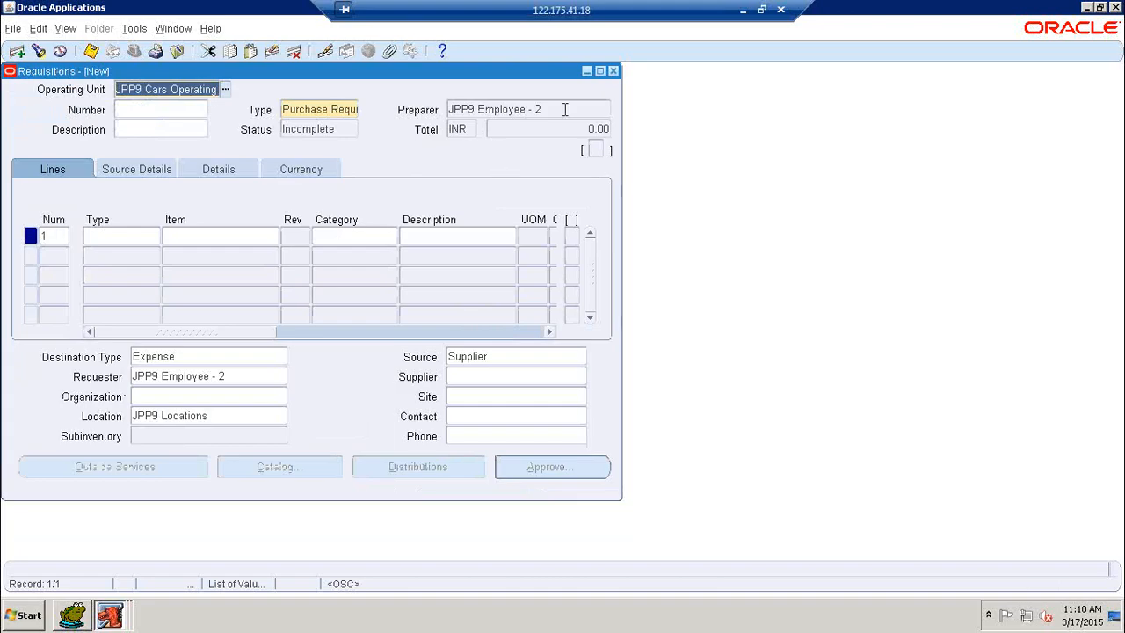
Find requisition 2 in Requisition Summary, confirm it is Approved, then bring up Toad
{"action": "left_click", "coordinate": [613, 71]}
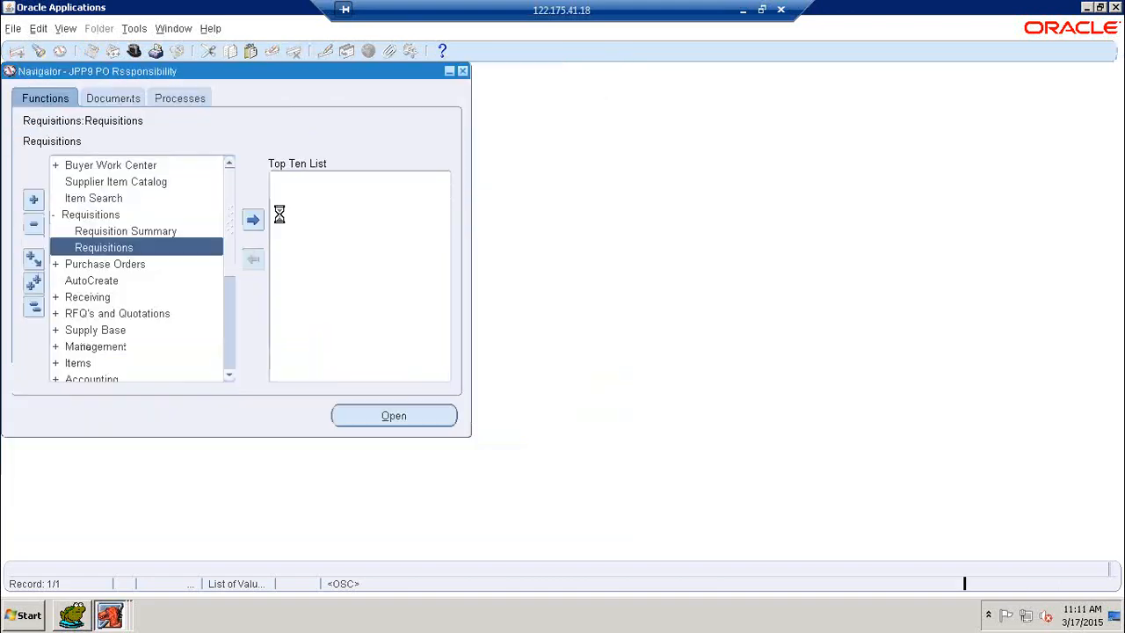
{"action": "double_click", "coordinate": [123, 232]}
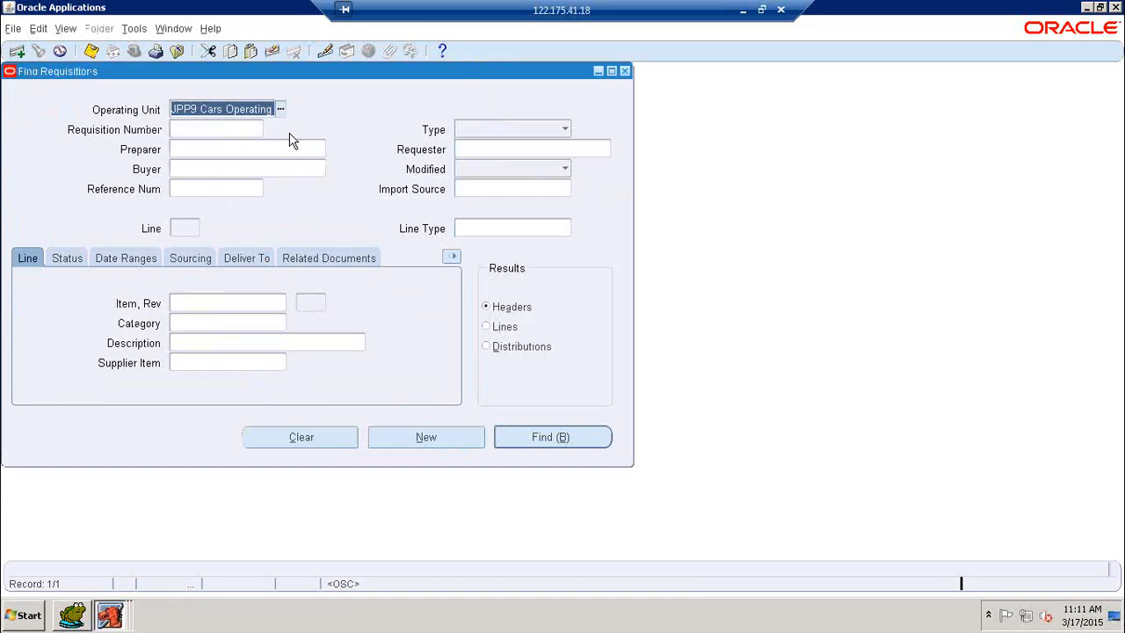
{"action": "left_click", "coordinate": [195, 130]}
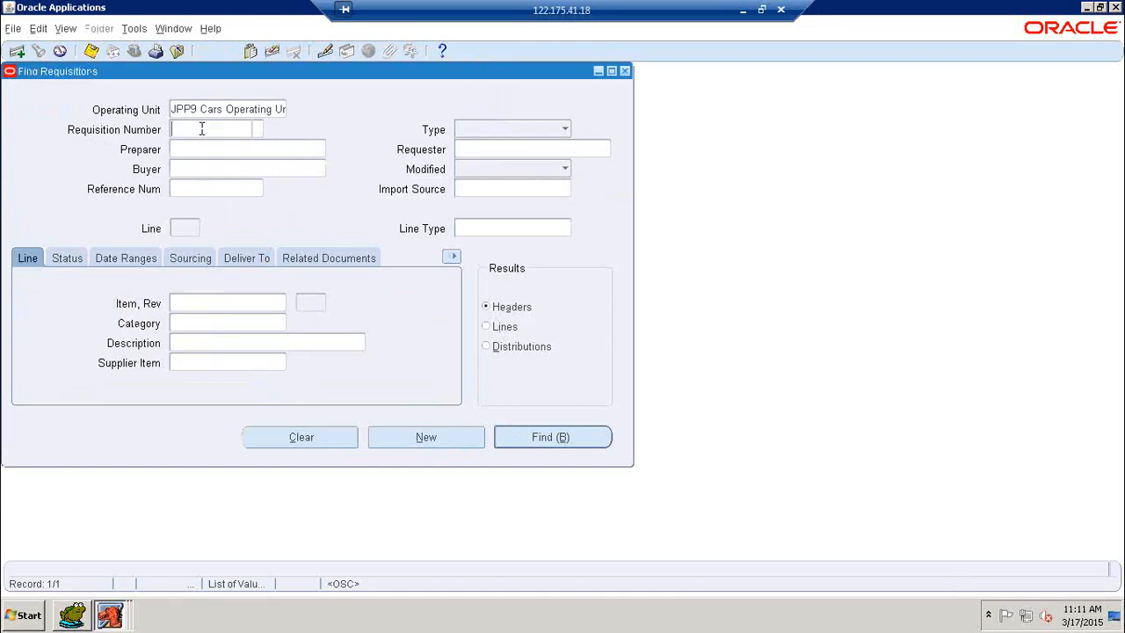
{"action": "left_click", "coordinate": [305, 146]}
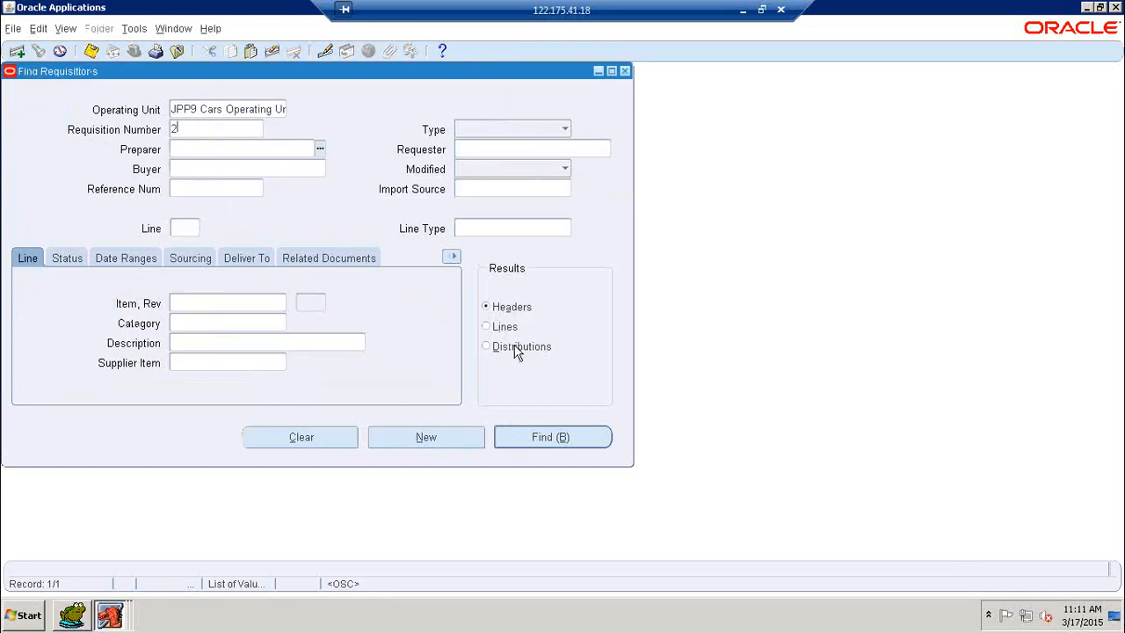
{"action": "key", "text": "Return"}
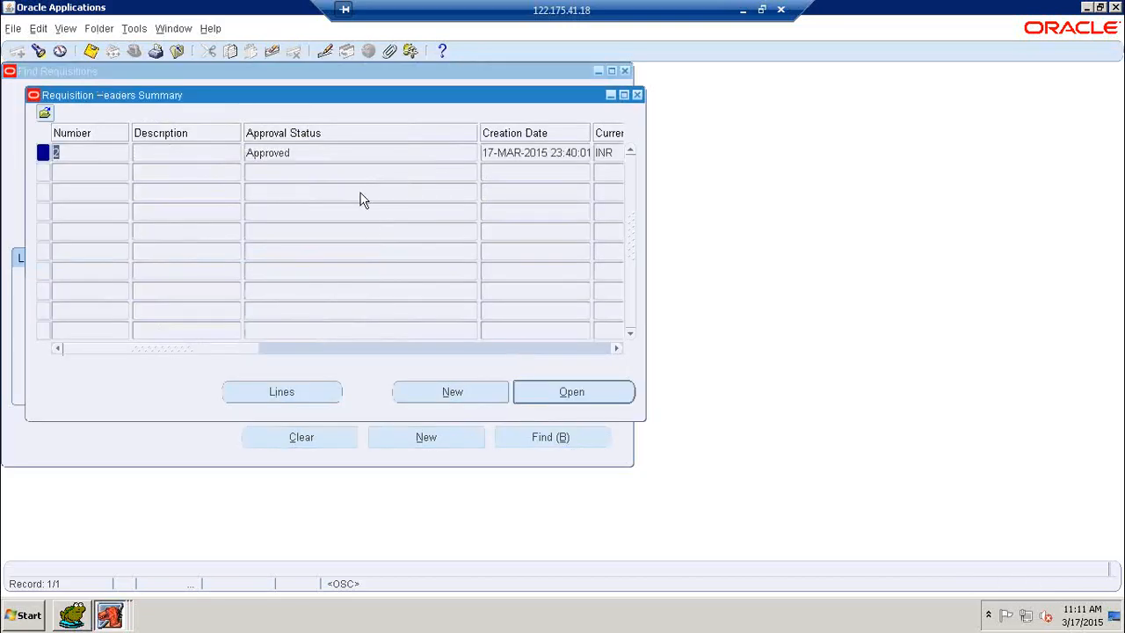
{"action": "left_click", "coordinate": [356, 157]}
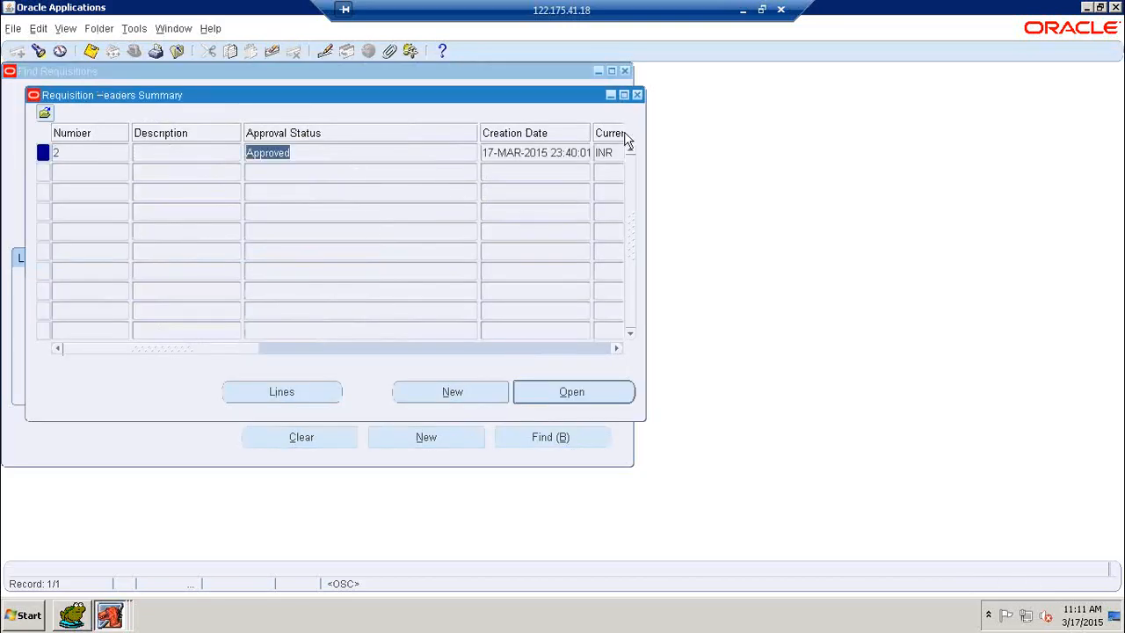
{"action": "left_click", "coordinate": [636, 94]}
{"action": "left_click", "coordinate": [72, 615]}
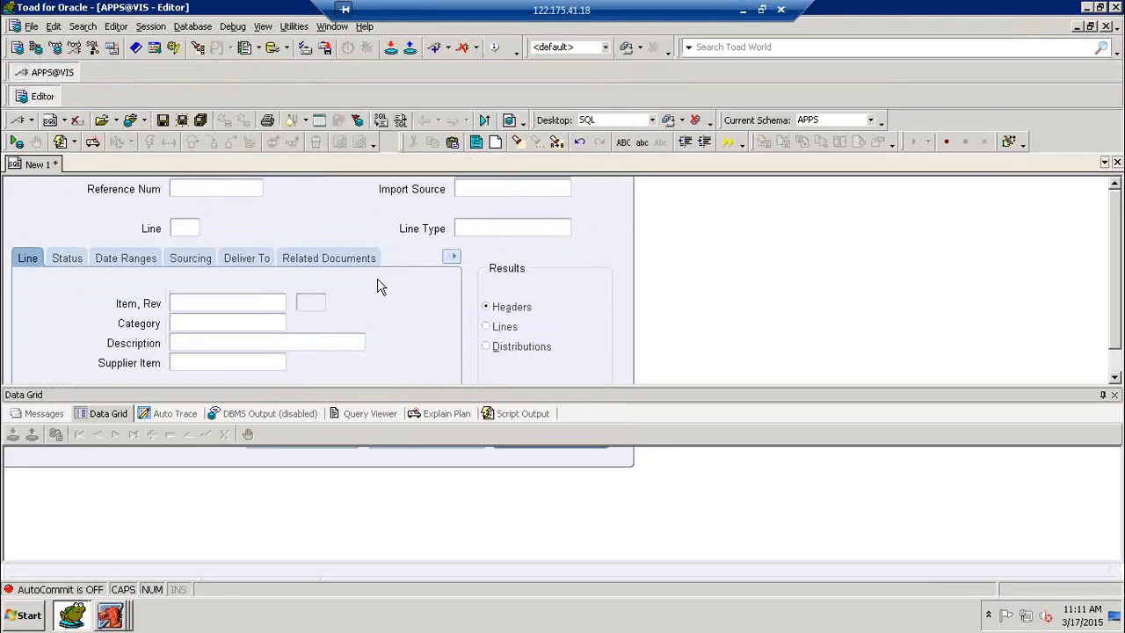
Query PO_REQUISITION_HEADERS_ALL for SEGMENT1='2', reconnecting after the ORA-03113 error
{"action": "scroll", "coordinate": [451, 273], "scroll_direction": "down", "scroll_amount": 1}
{"action": "key", "text": "Return"}
{"action": "key", "text": "Return"}
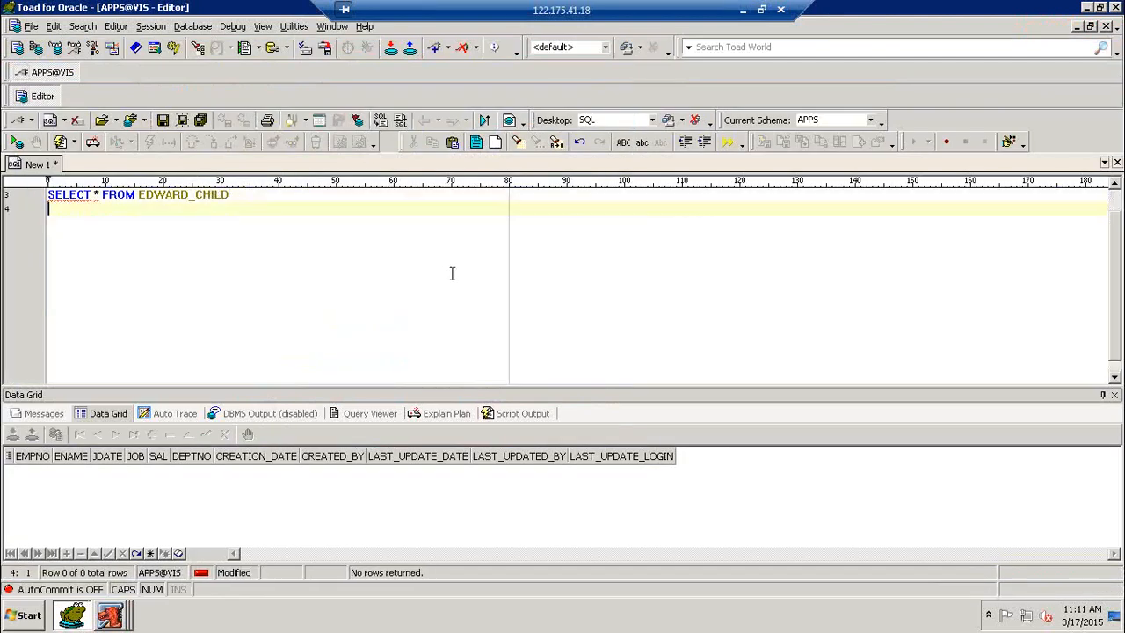
{"action": "type", "text": "S"}
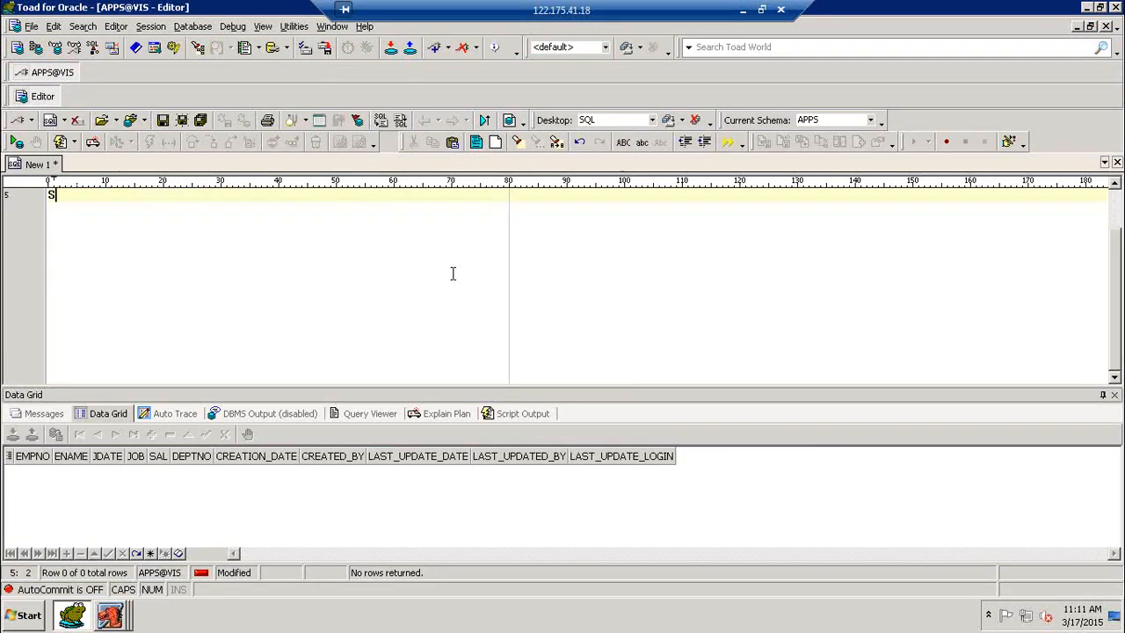
{"action": "type", "text": "ELE"}
{"action": "key", "text": "BackSpace"}
{"action": "key", "text": "BackSpace"}
{"action": "type", "text": "LECT * FROM "}
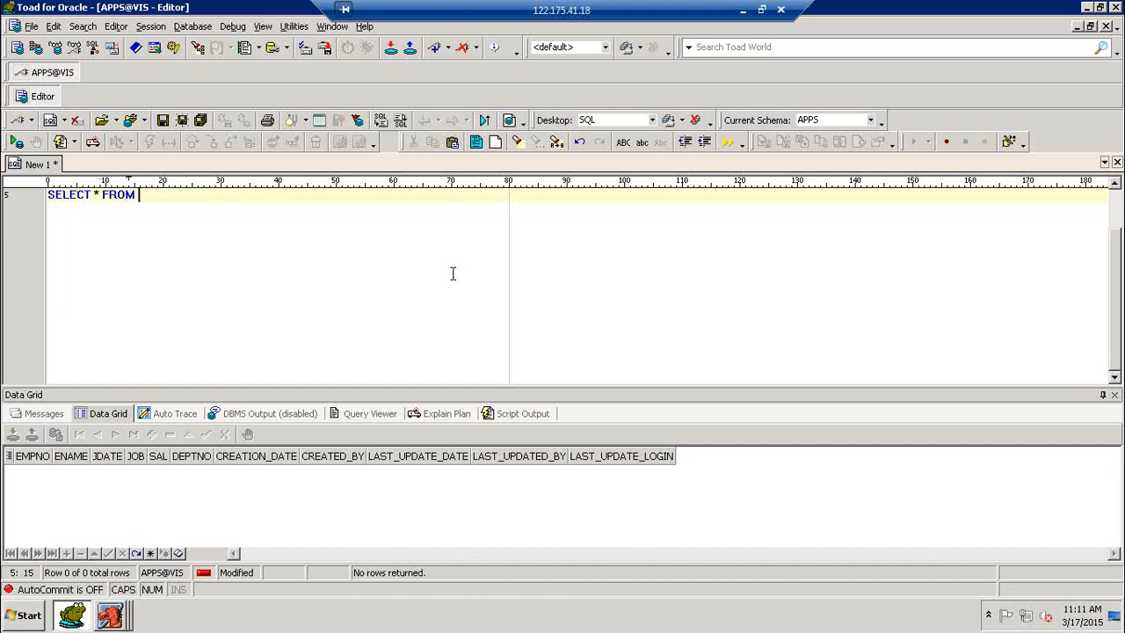
{"action": "type", "text": "PO_REQUISITION_HEADER"}
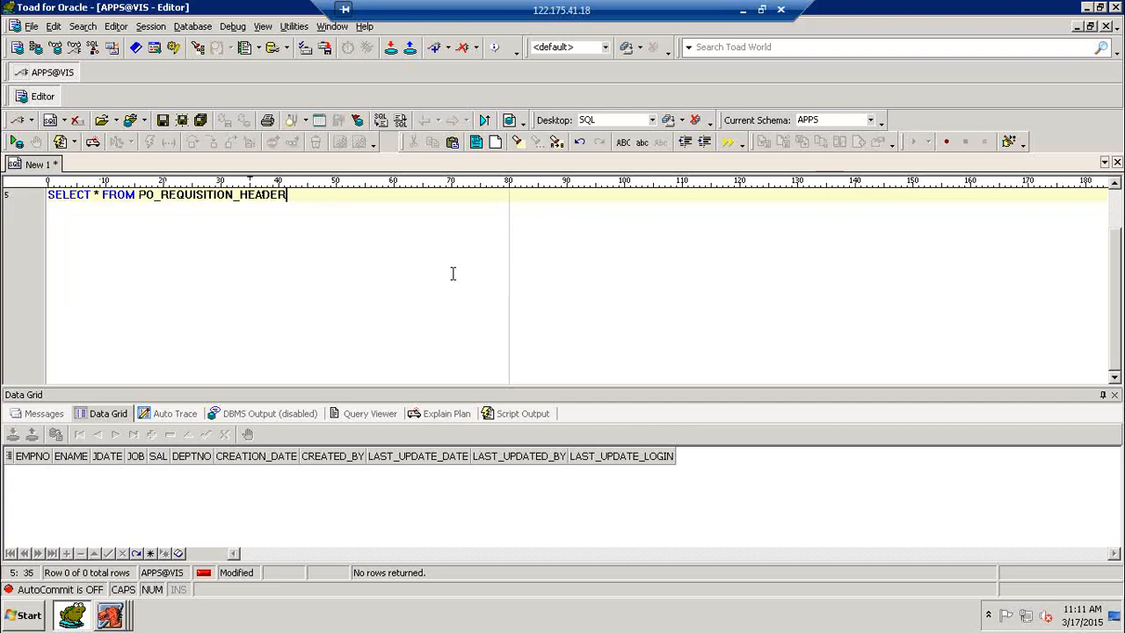
{"action": "type", "text": "S_ALL WHERE SEGMENT1="}
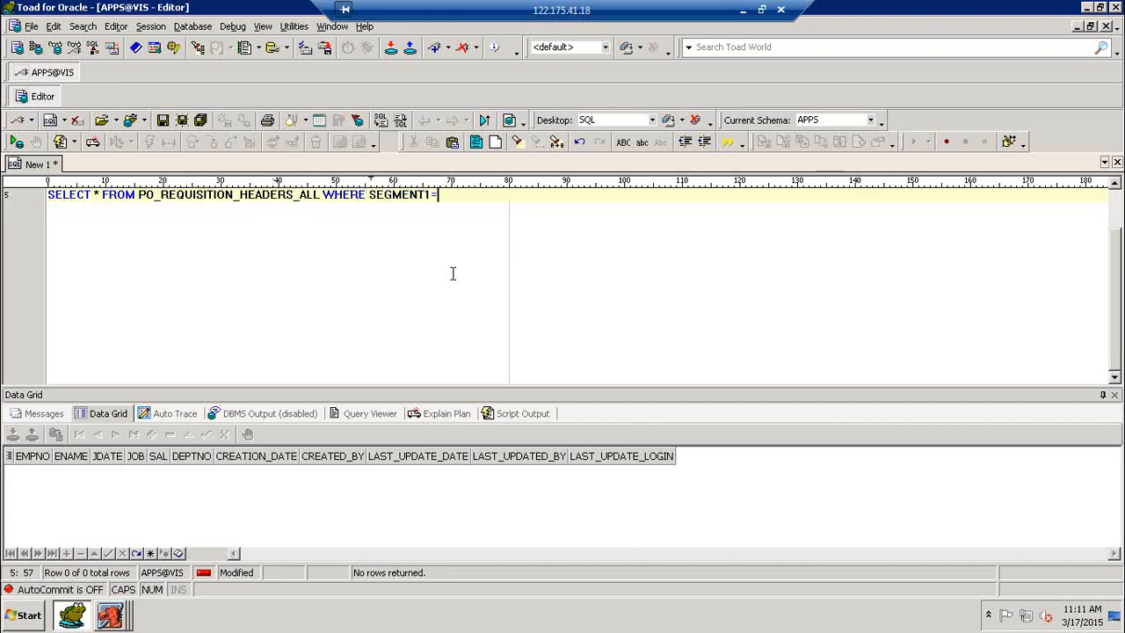
{"action": "type", "text": "'2'"}
{"action": "key", "text": "F9"}
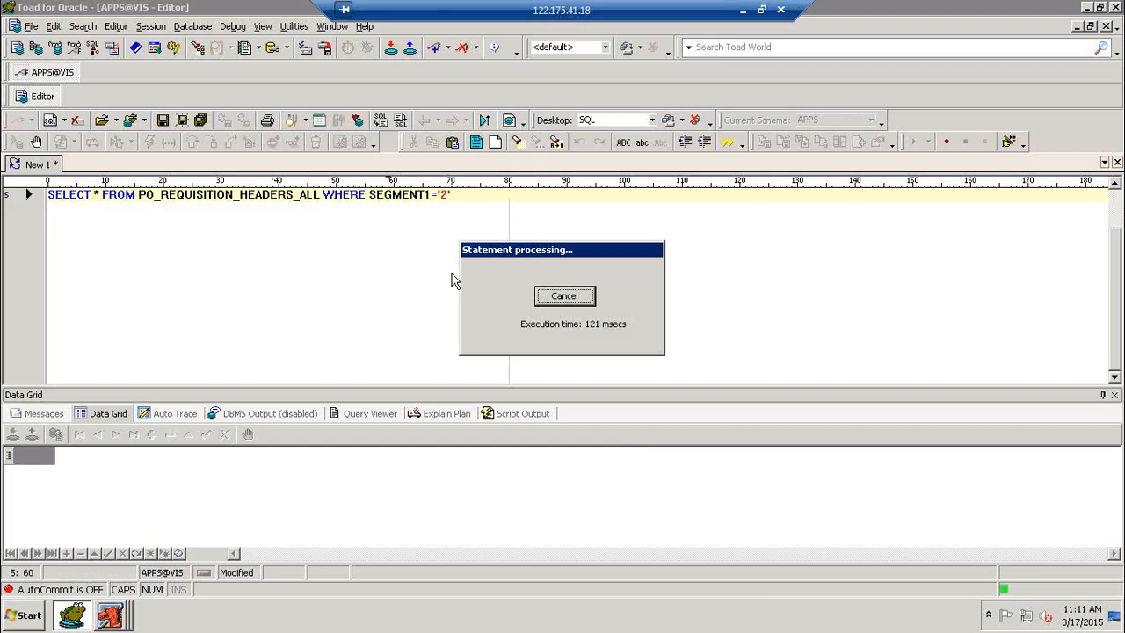
{"action": "key", "text": "Return"}
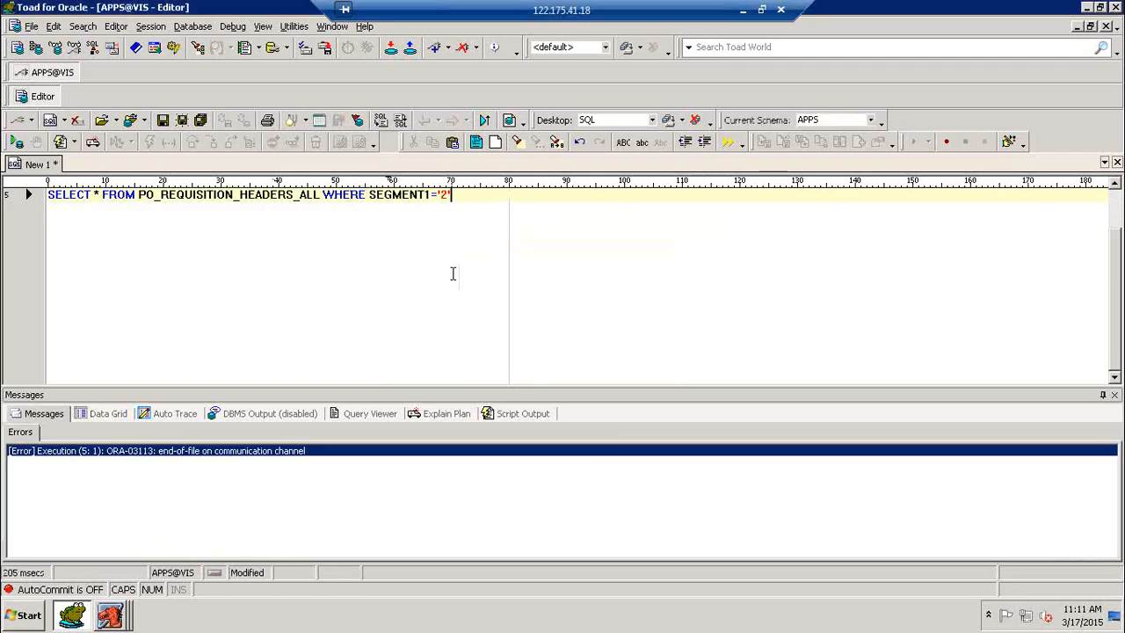
{"action": "left_click", "coordinate": [162, 28]}
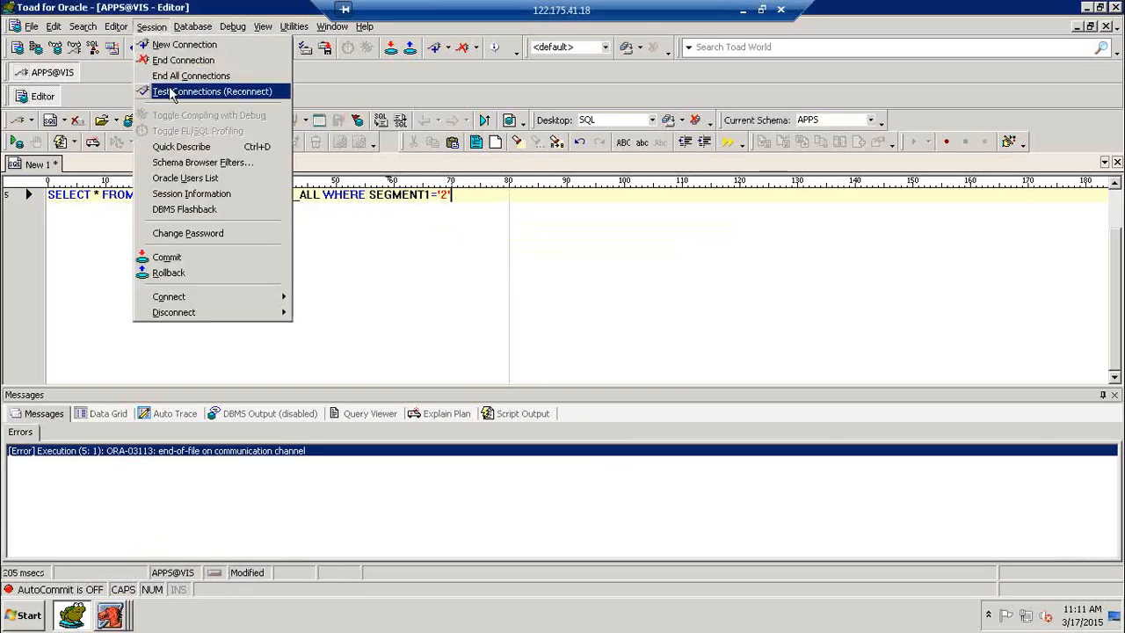
{"action": "left_click", "coordinate": [202, 88]}
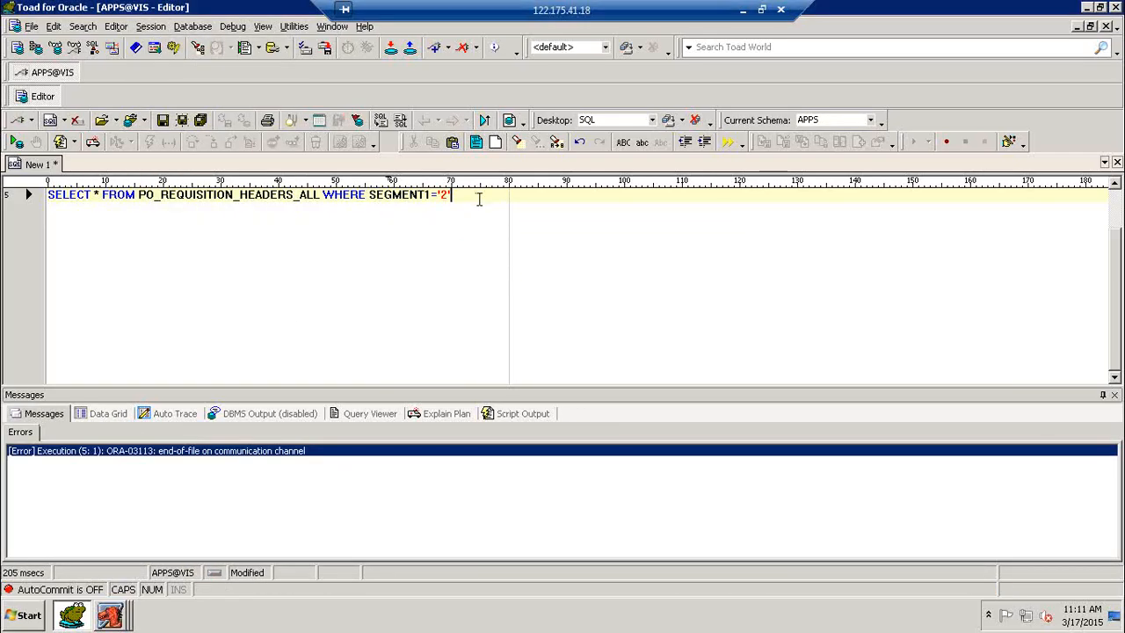
{"action": "key", "text": "F9"}
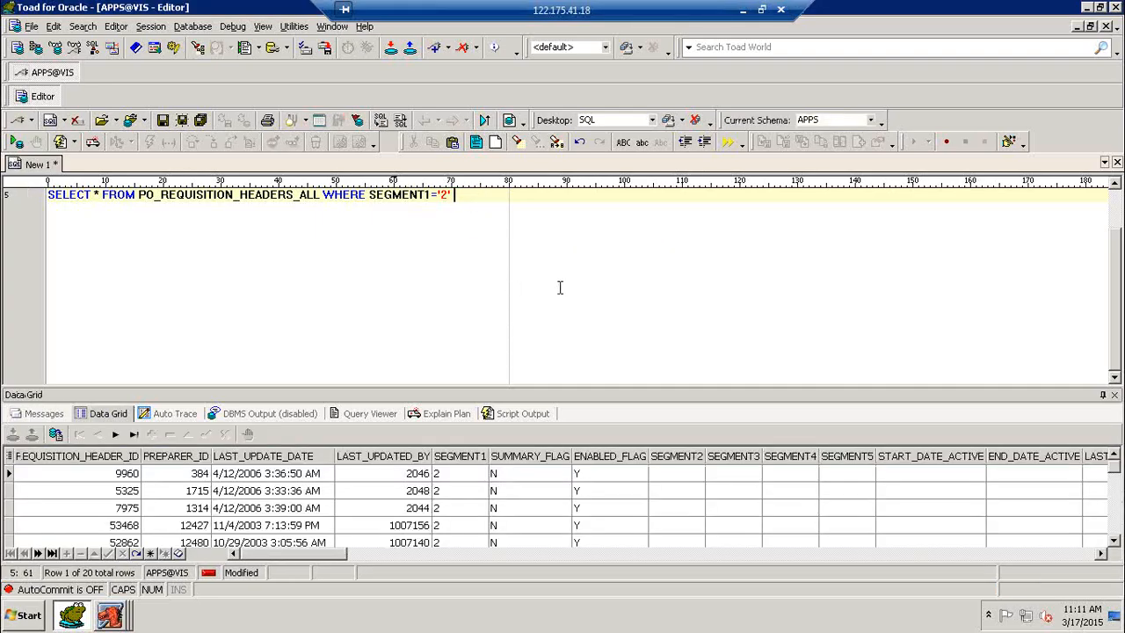
Narrow the query with AND ORG_ID='7931' and rerun it, returning header 185170
{"action": "type", "text": "AND ORG_ID"}
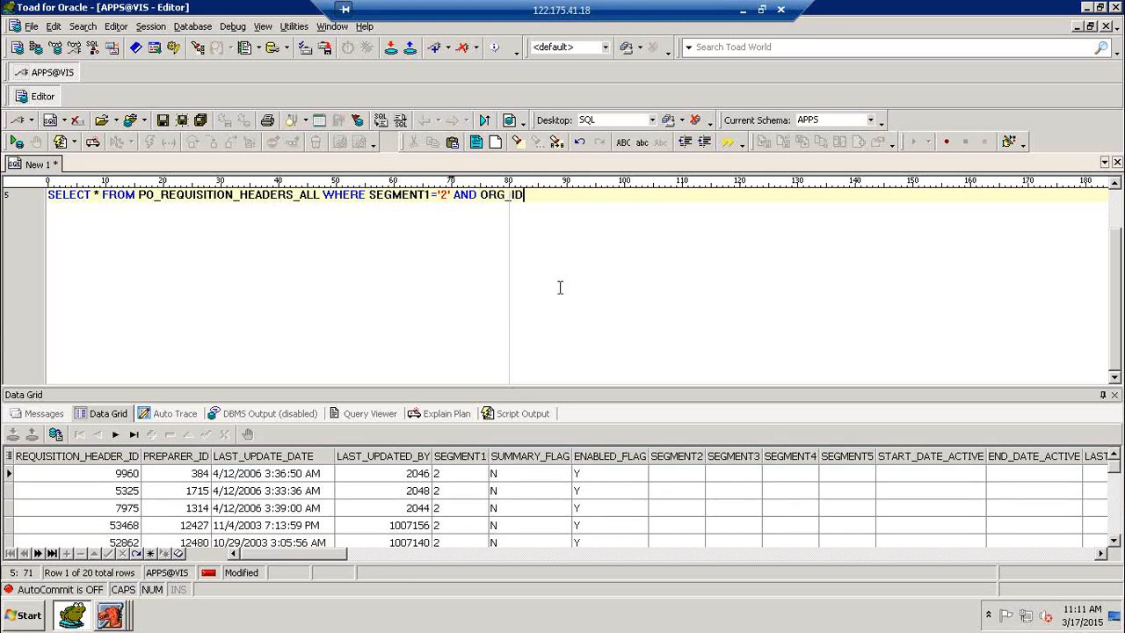
{"action": "type", "text": "='7931'"}
{"action": "key", "text": "F9"}
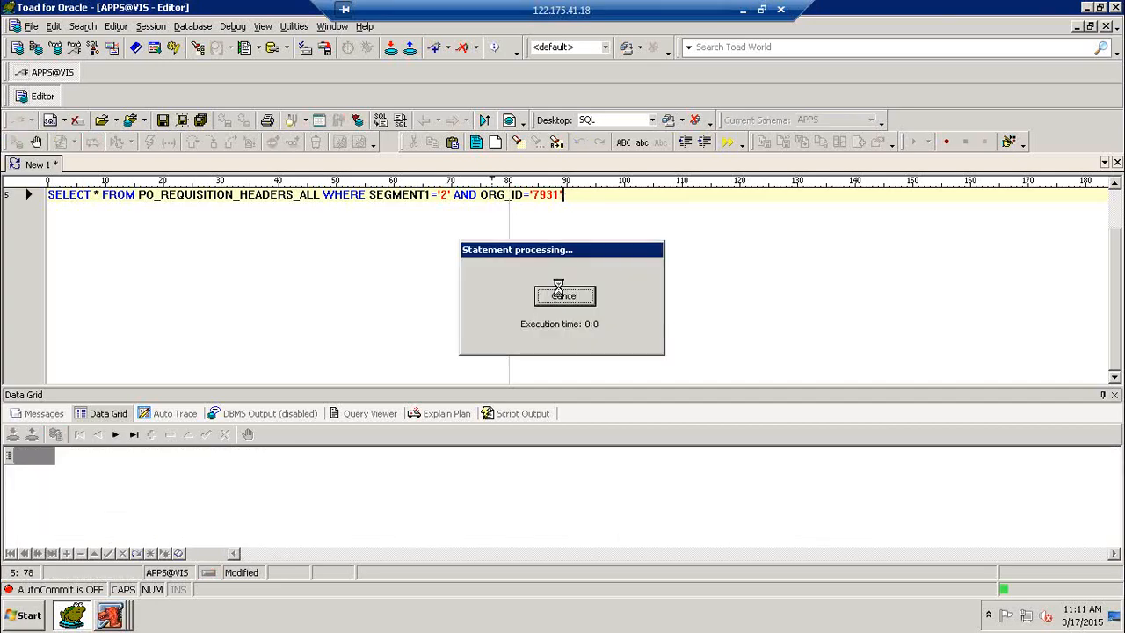
{"action": "key", "text": "Return"}
{"action": "key", "text": "Return"}
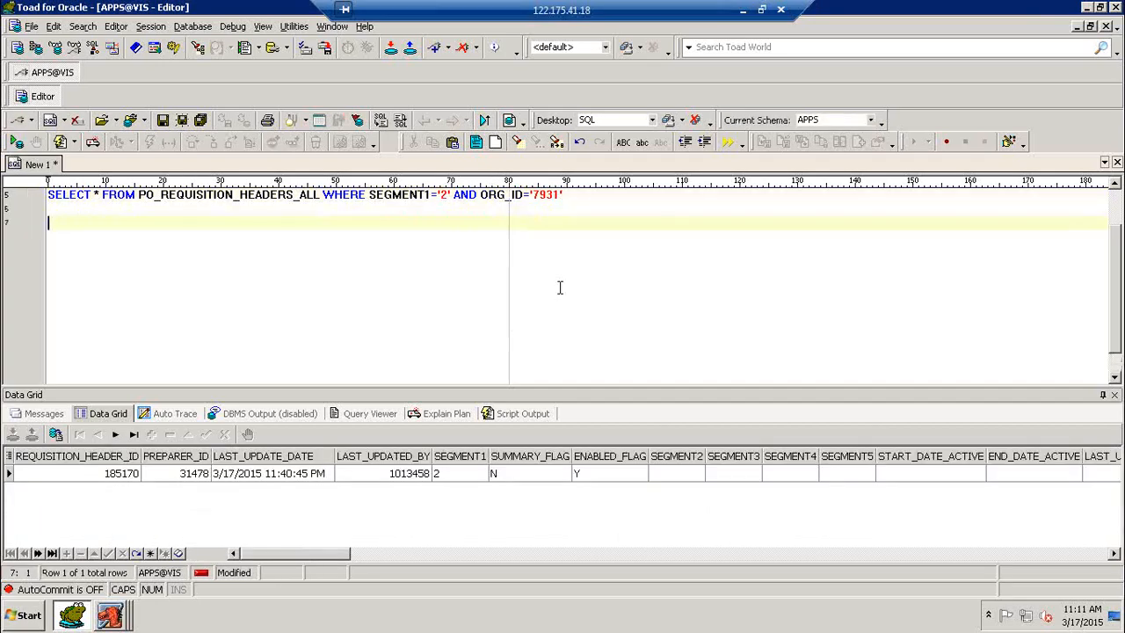
Query PO_REQUISITION_LINES_ALL for REQUISITION_HEADER_ID '185170', showing JPP9 Item - 1, 500 at 15
{"action": "type", "text": "SELECT * FROM "}
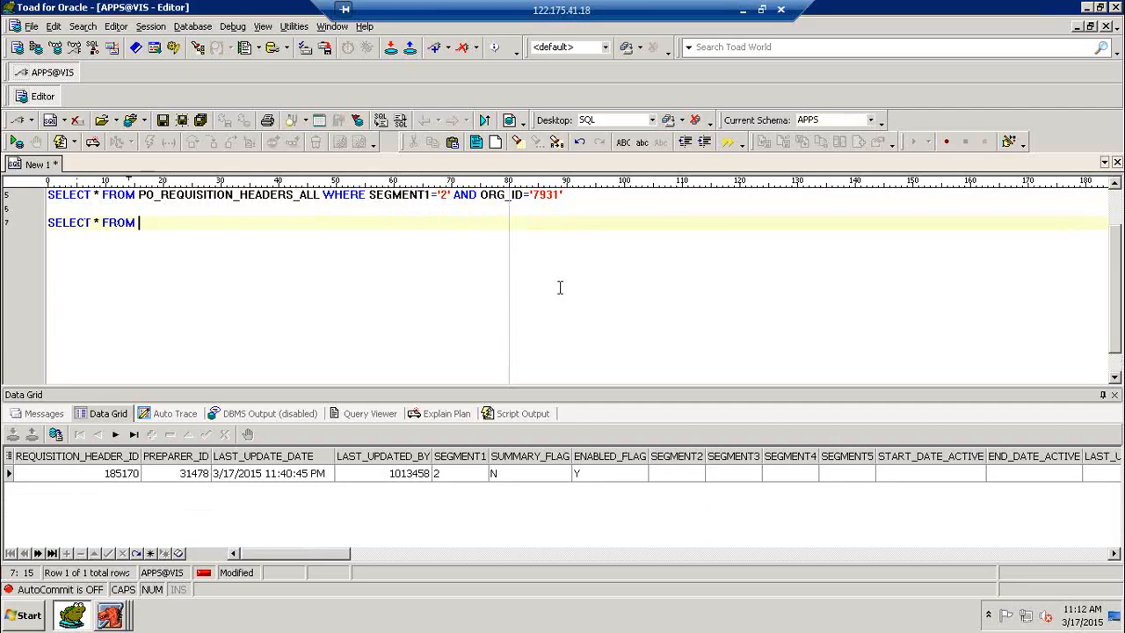
{"action": "type", "text": "PO_REQUIS"}
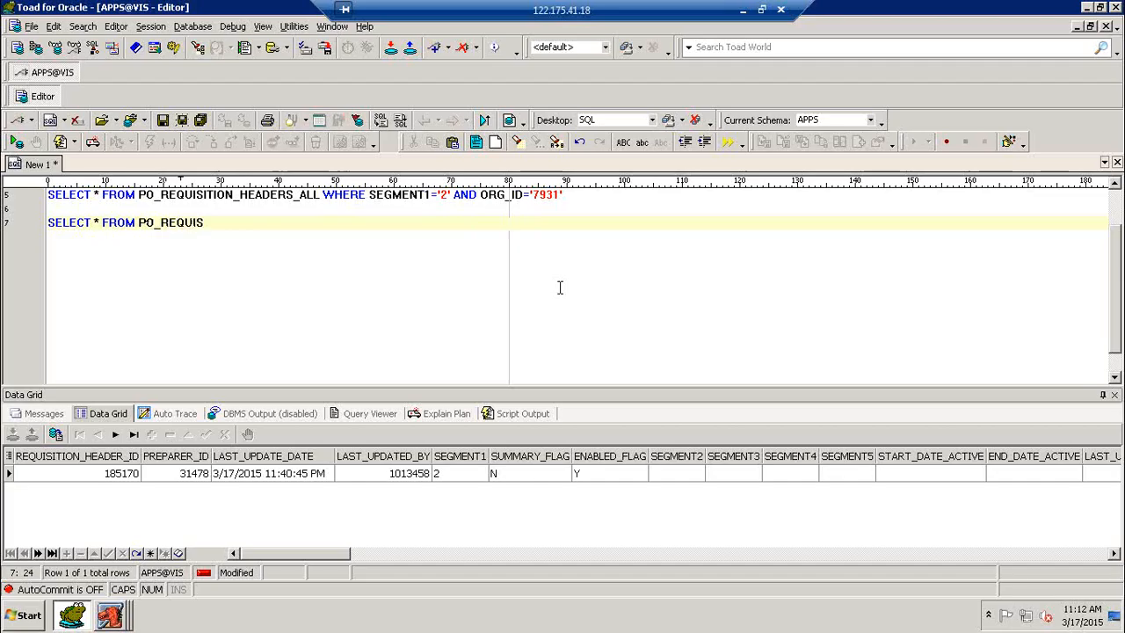
{"action": "type", "text": "ITION_LINES_ALL"}
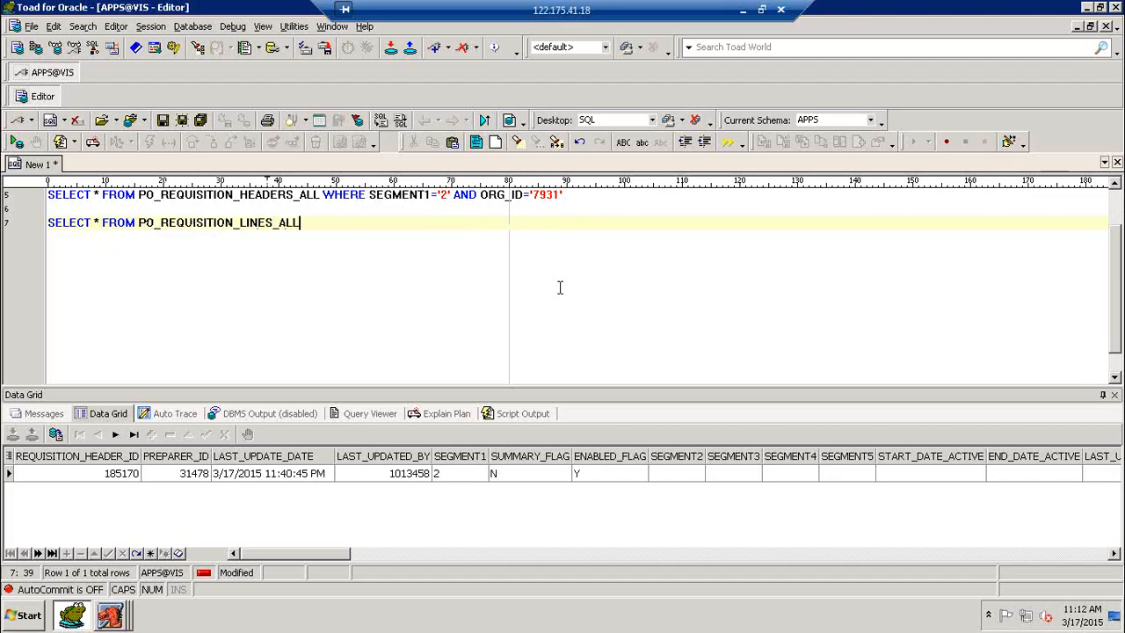
{"action": "type", "text": " WHERE REQUISITION_HEADER_ID"}
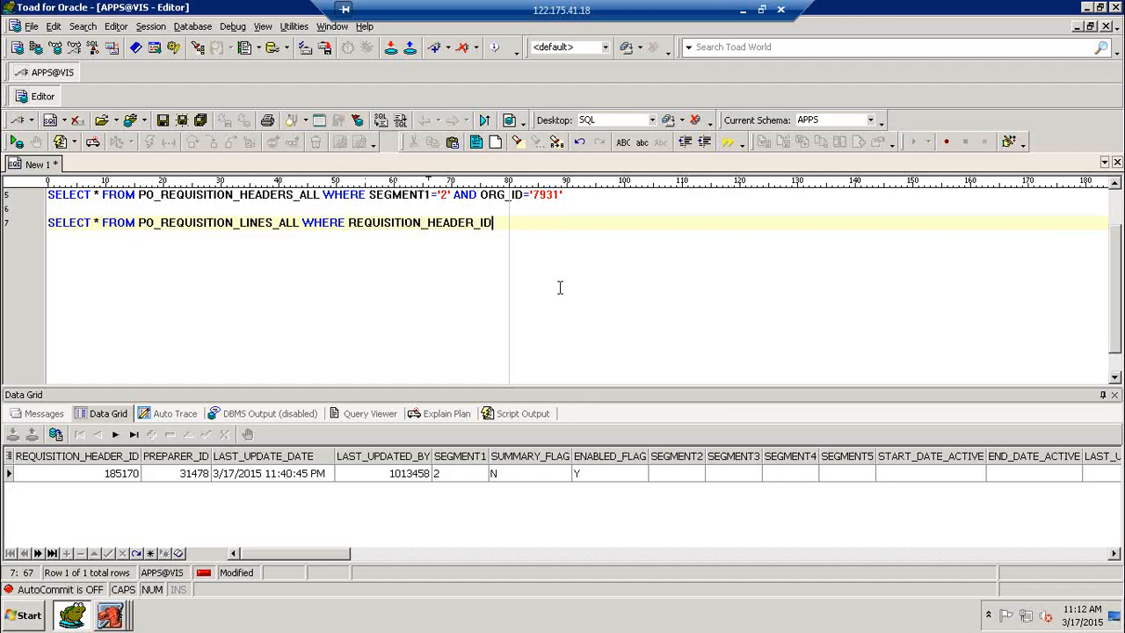
{"action": "type", "text": "='185170'"}
{"action": "key", "text": "F9"}
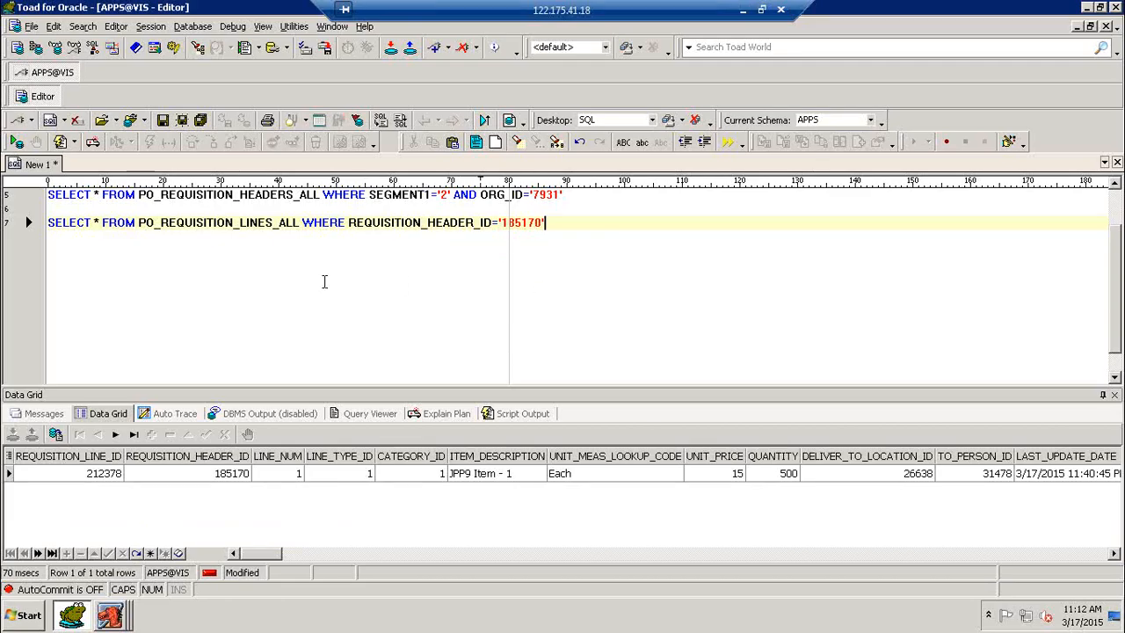
Query PO_REQ_DISTRIBUTIONS_ALL for requisition line 212378, returning distribution 210897 with quantity 500
{"action": "key", "text": "Return"}
{"action": "key", "text": "Return"}
{"action": "type", "text": "SELEC"}
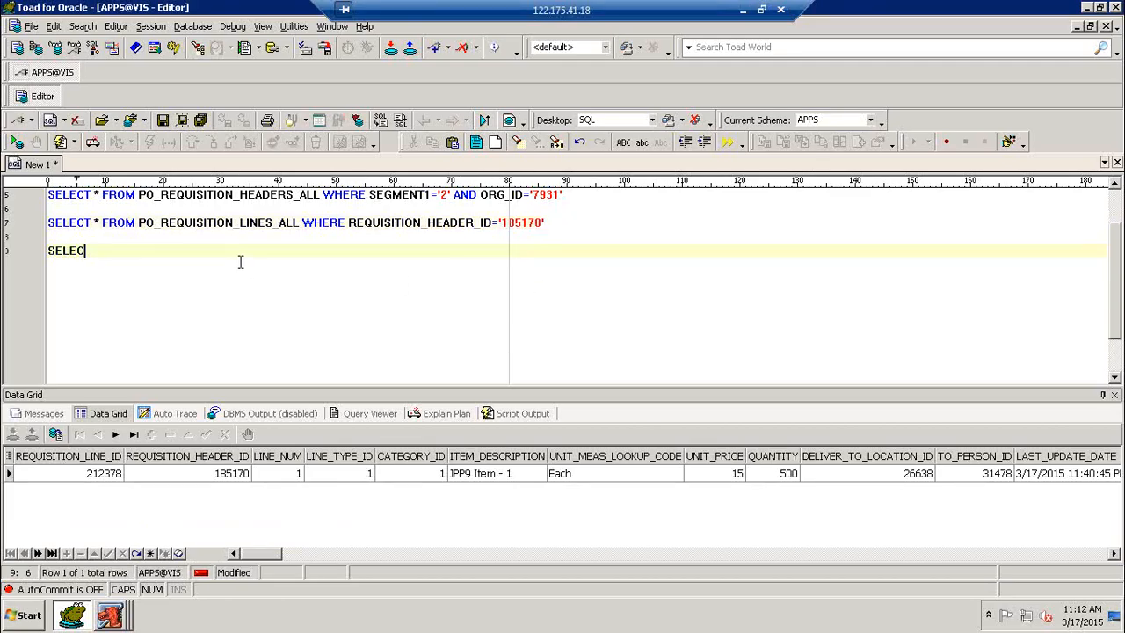
{"action": "type", "text": "T * FROM PO_RE"}
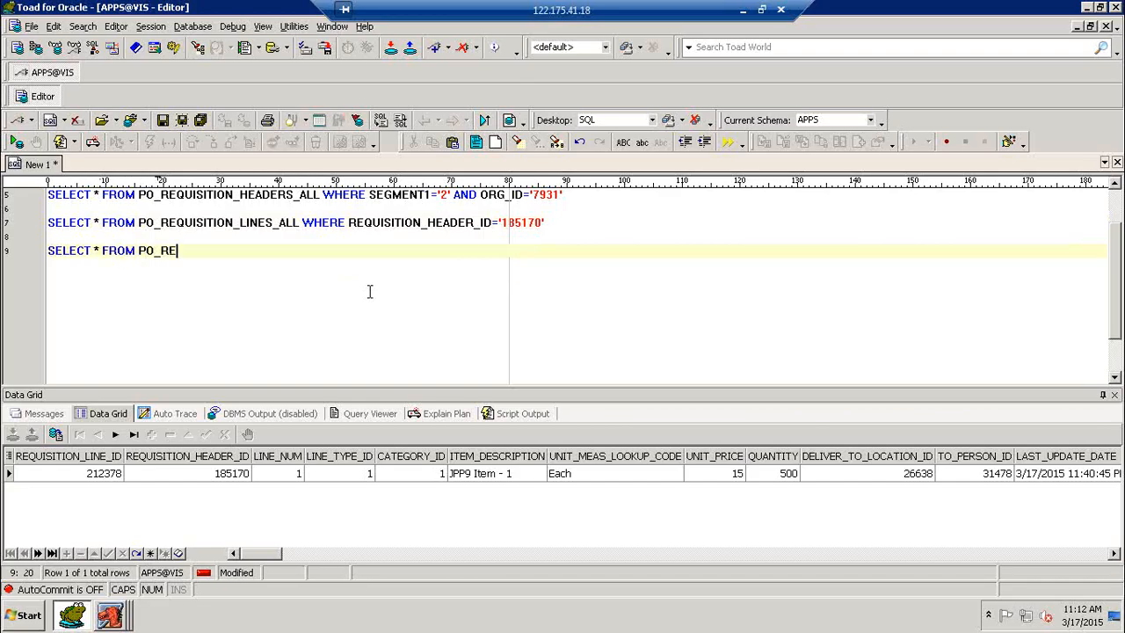
{"action": "type", "text": "Q_DISTRIBUTIONS_ALL WHE"}
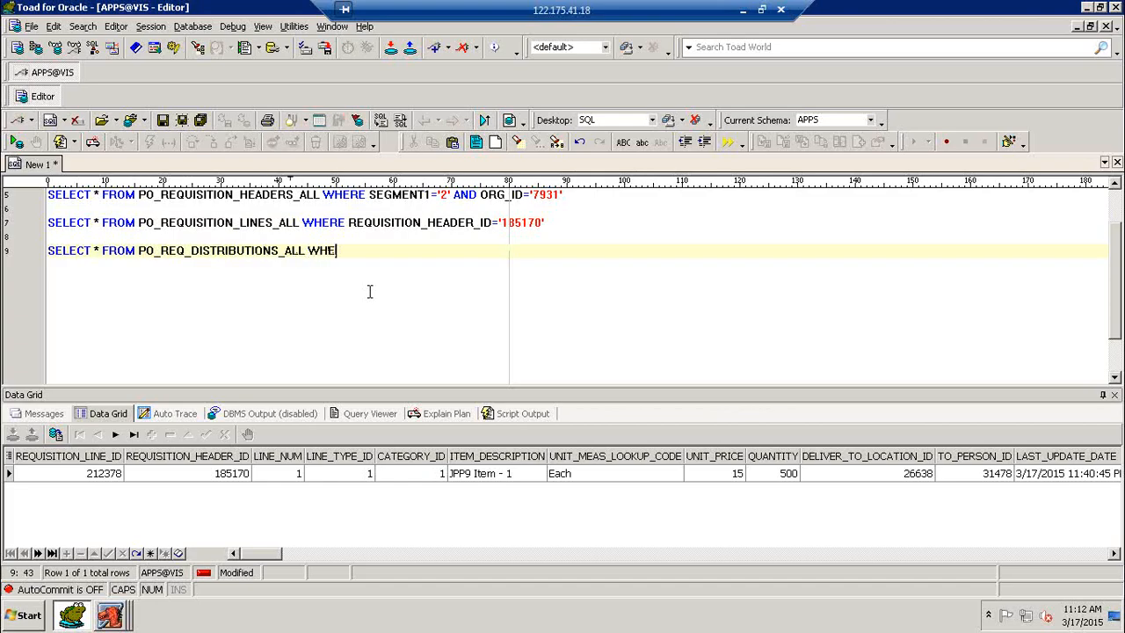
{"action": "type", "text": "RE REQUISITI"}
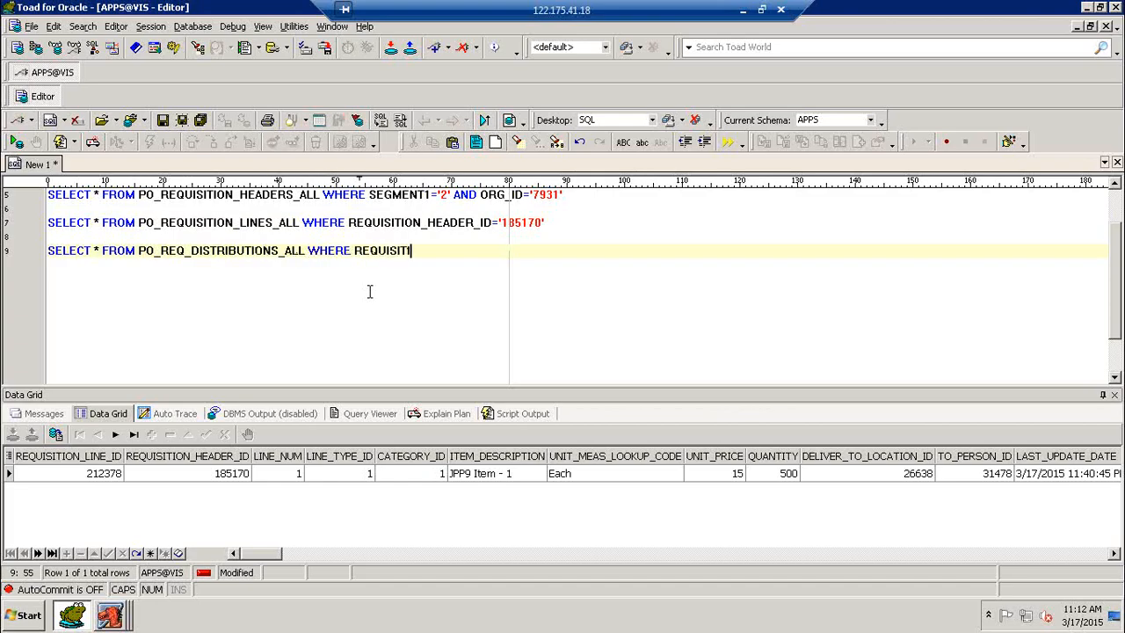
{"action": "type", "text": "ON_LINE_ID='2123"}
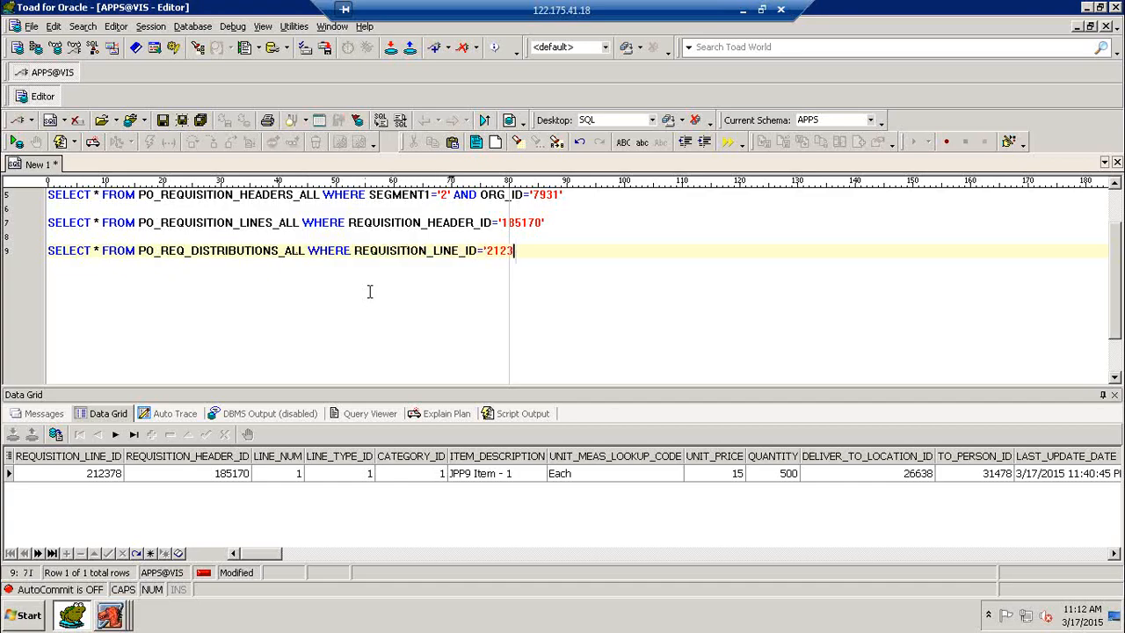
{"action": "type", "text": "78'"}
{"action": "key", "text": "F9"}
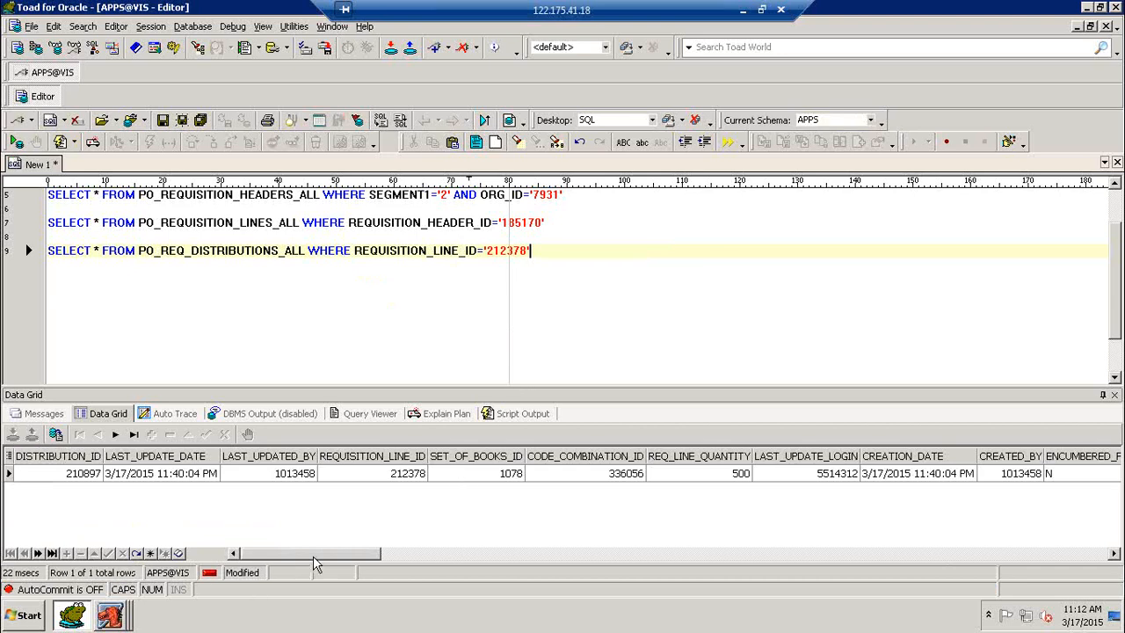
{"action": "left_click_drag", "start_coordinate": [320, 563], "coordinate": [237, 560]}
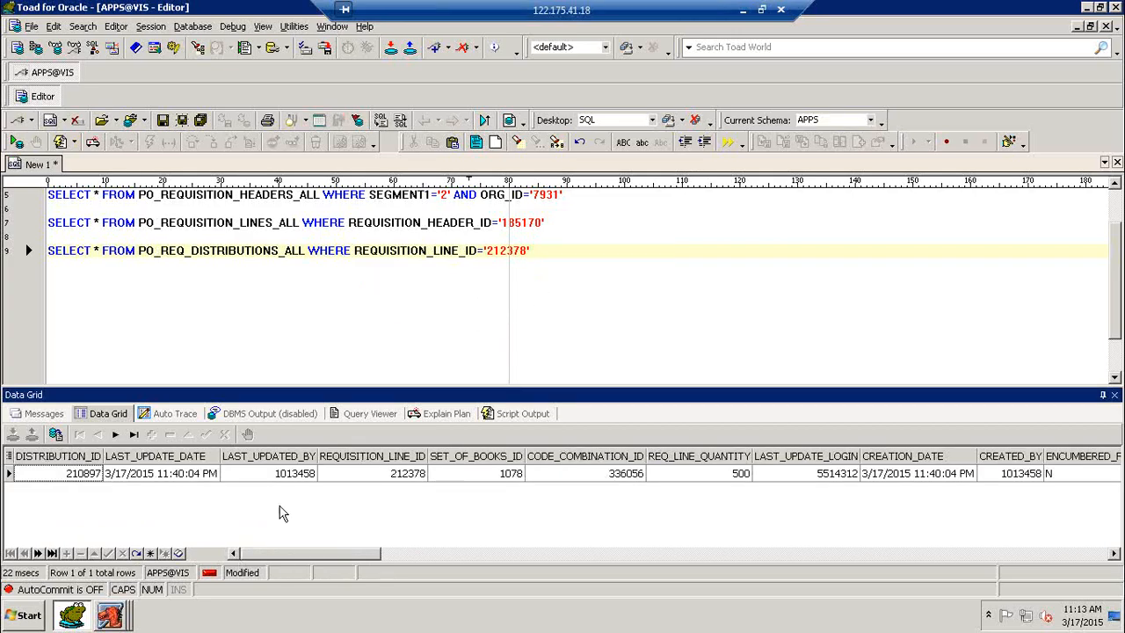
{"action": "left_click", "coordinate": [112, 615]}
Close Find Requisitions, collapse Requisitions and launch AutoCreate from the PO Navigator
{"action": "left_click", "coordinate": [123, 584]}
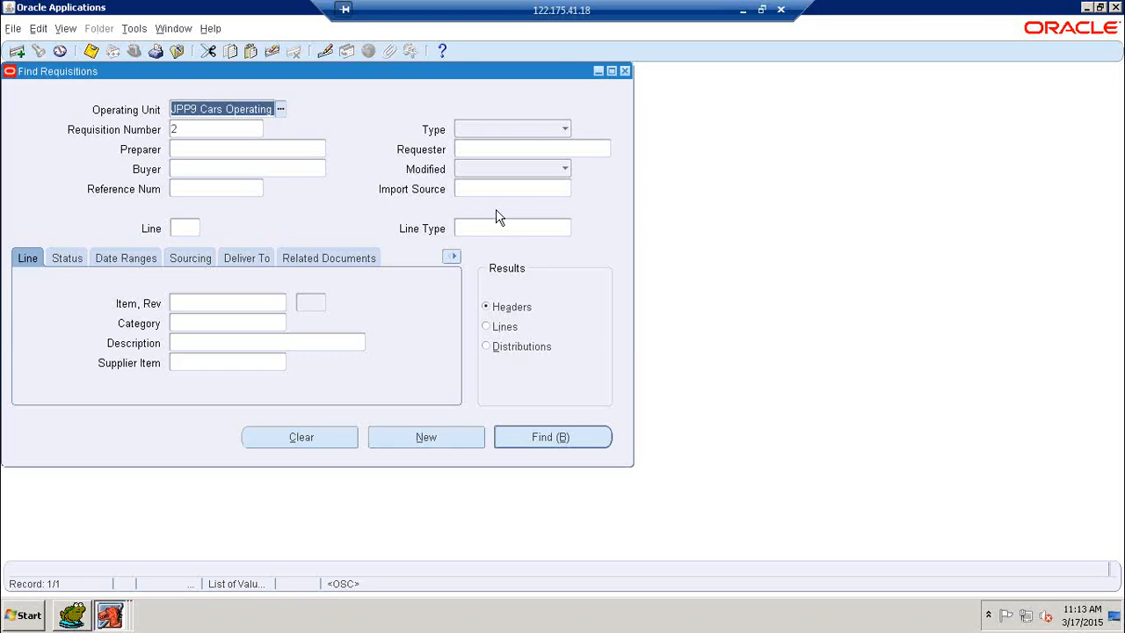
{"action": "left_click", "coordinate": [624, 71]}
{"action": "double_click", "coordinate": [86, 216]}
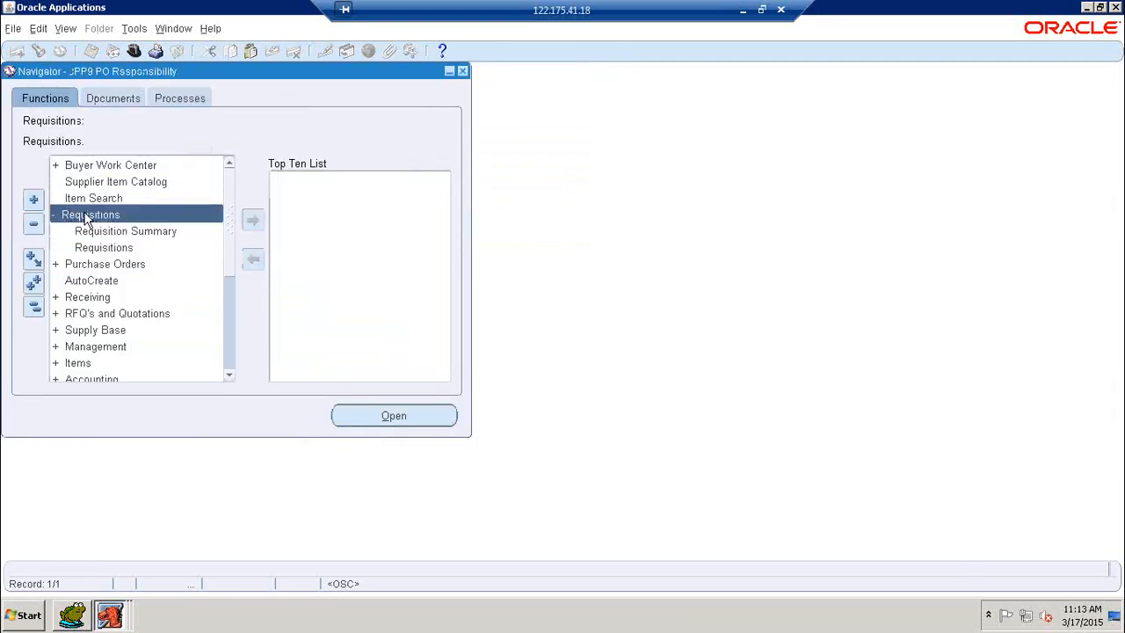
{"action": "left_click", "coordinate": [84, 248]}
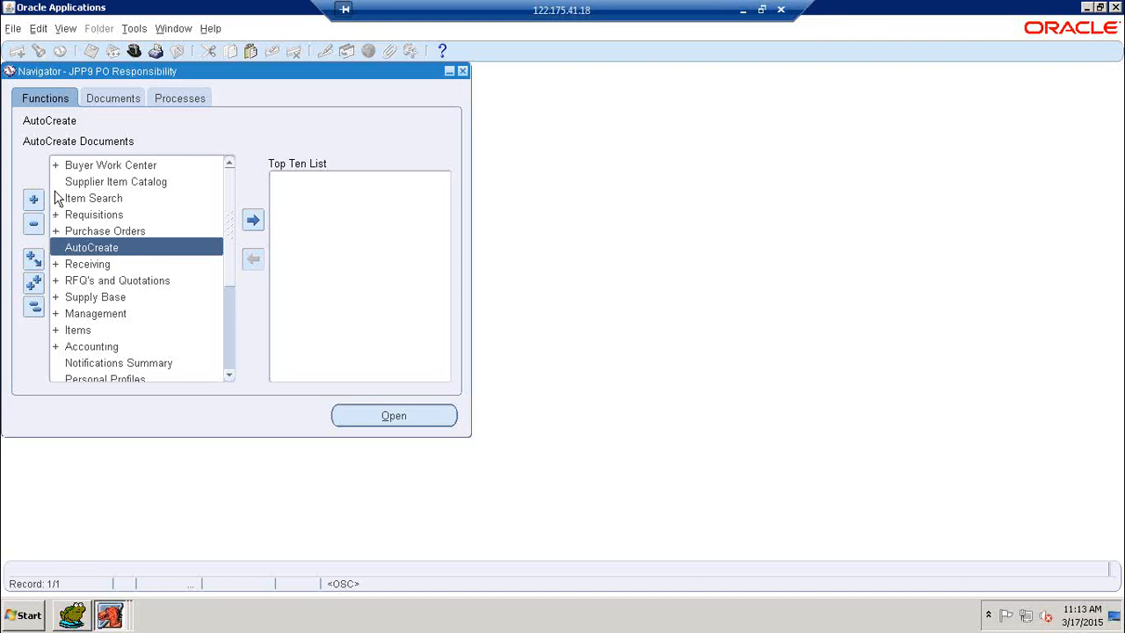
{"action": "double_click", "coordinate": [104, 247]}
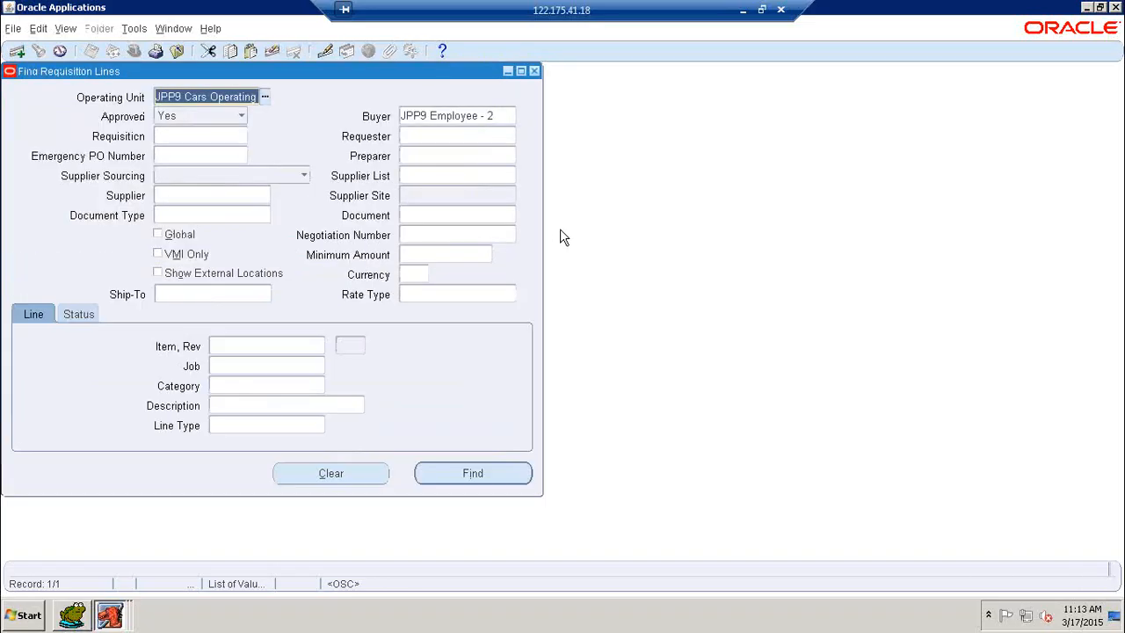
Clear the default criteria and find the lines of requisition 2 in AutoCreate
{"action": "left_click", "coordinate": [365, 478]}
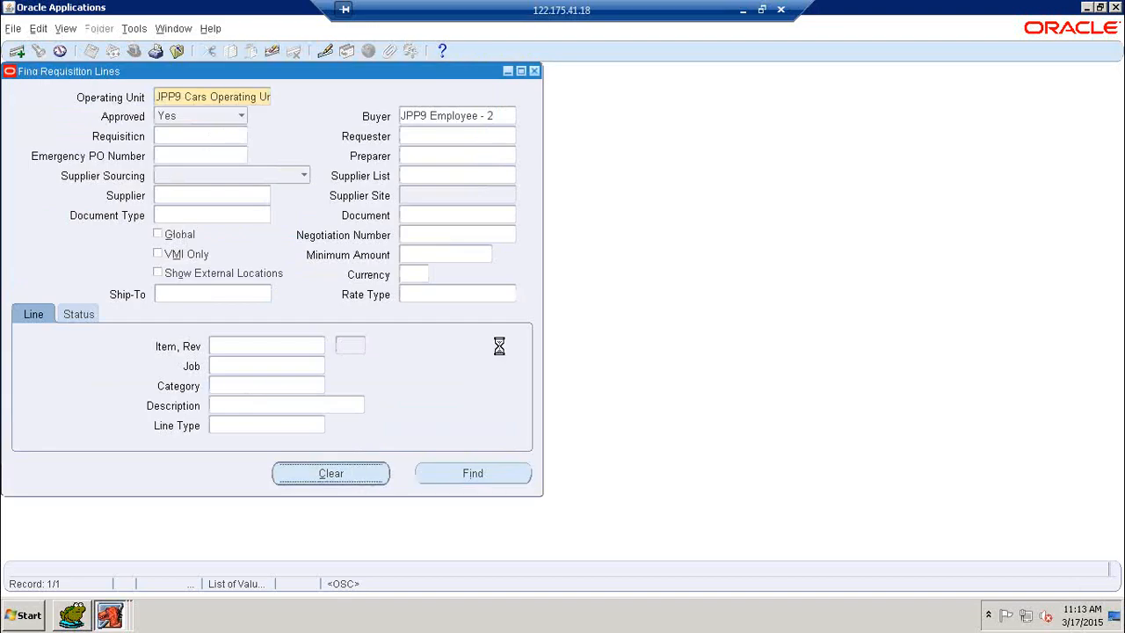
{"action": "left_click", "coordinate": [204, 138]}
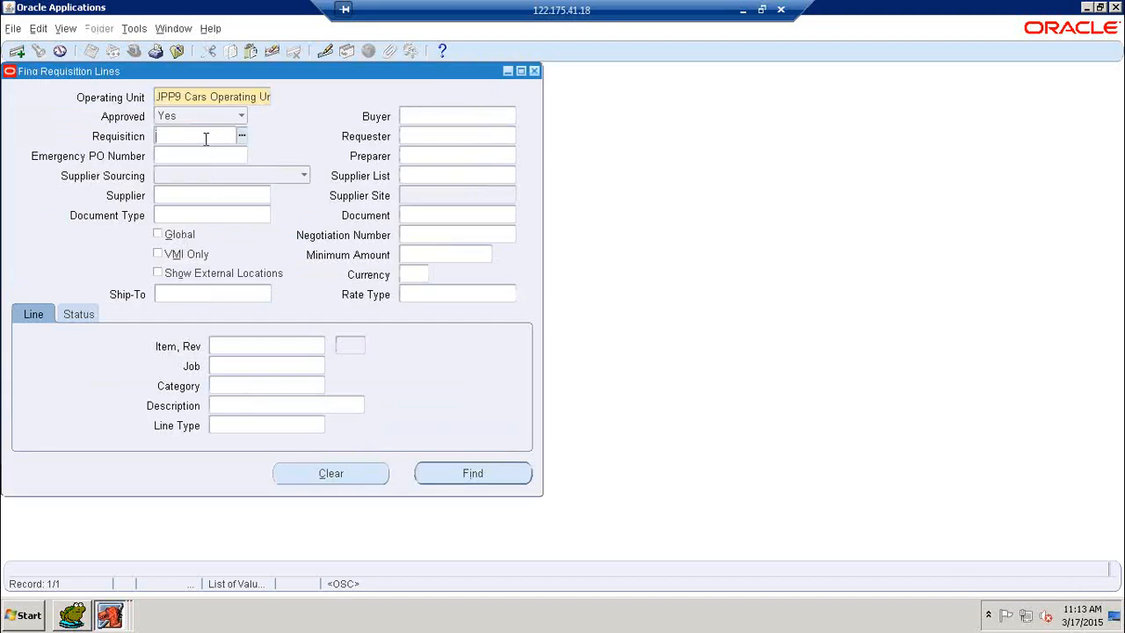
{"action": "type", "text": "2"}
{"action": "key", "text": "Tab"}
{"action": "left_click", "coordinate": [492, 477]}
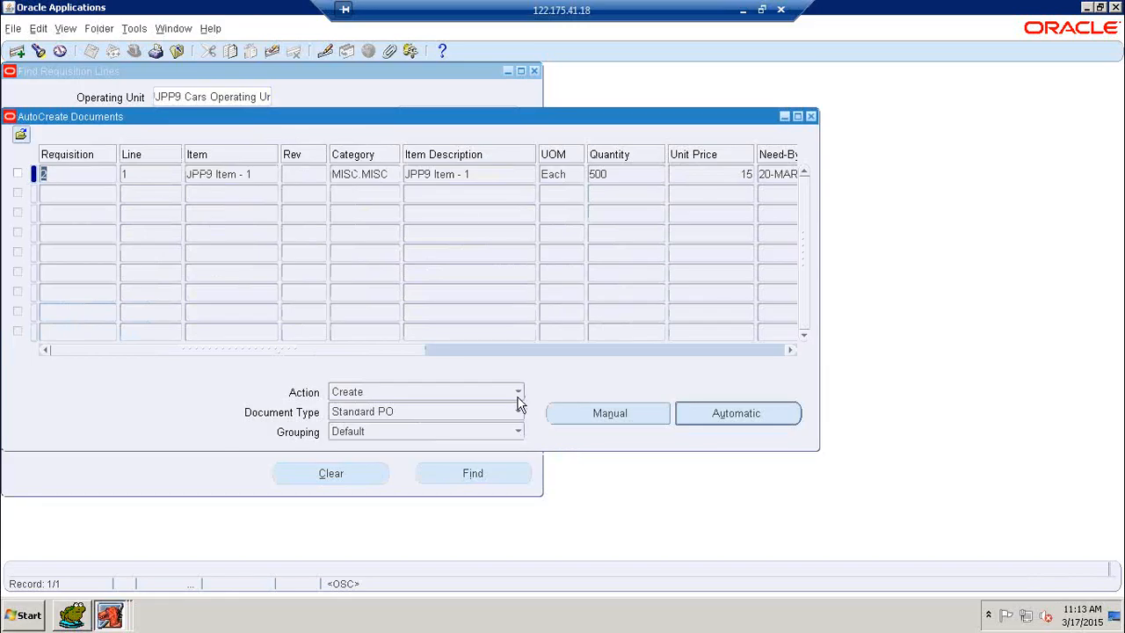
{"action": "left_click", "coordinate": [518, 395]}
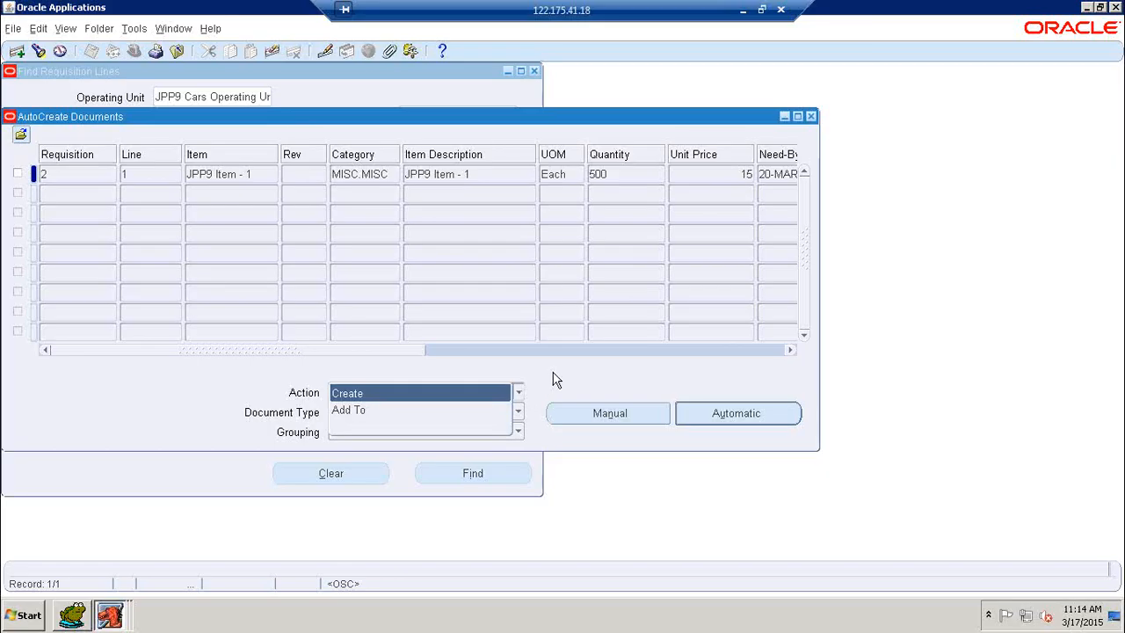
{"action": "left_click", "coordinate": [523, 396]}
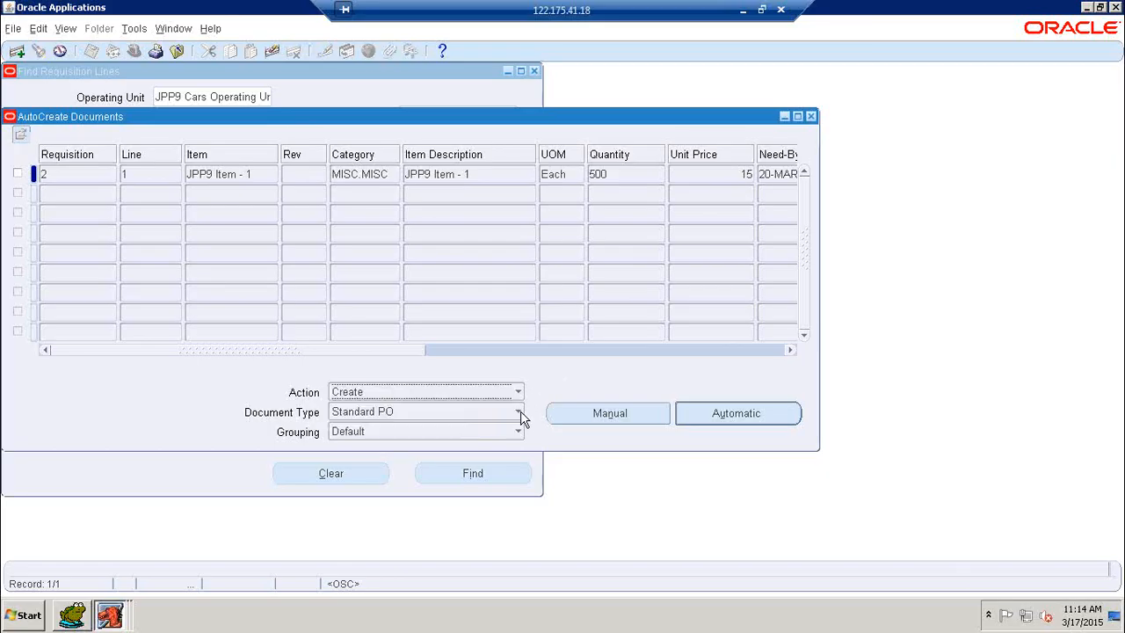
{"action": "left_click", "coordinate": [518, 413]}
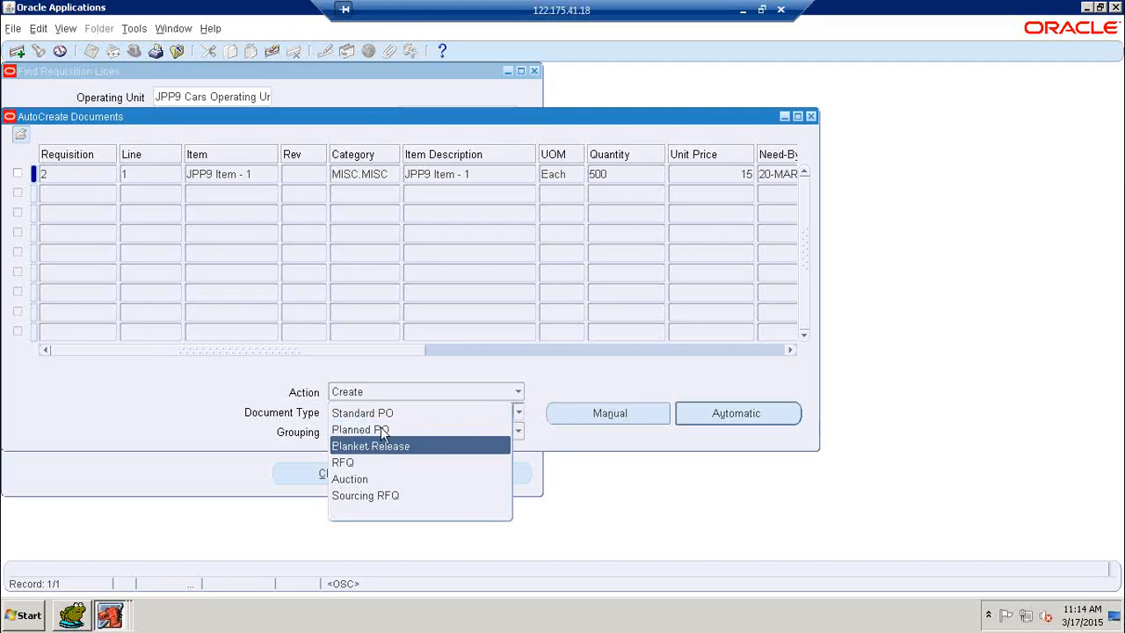
{"action": "left_click", "coordinate": [501, 376]}
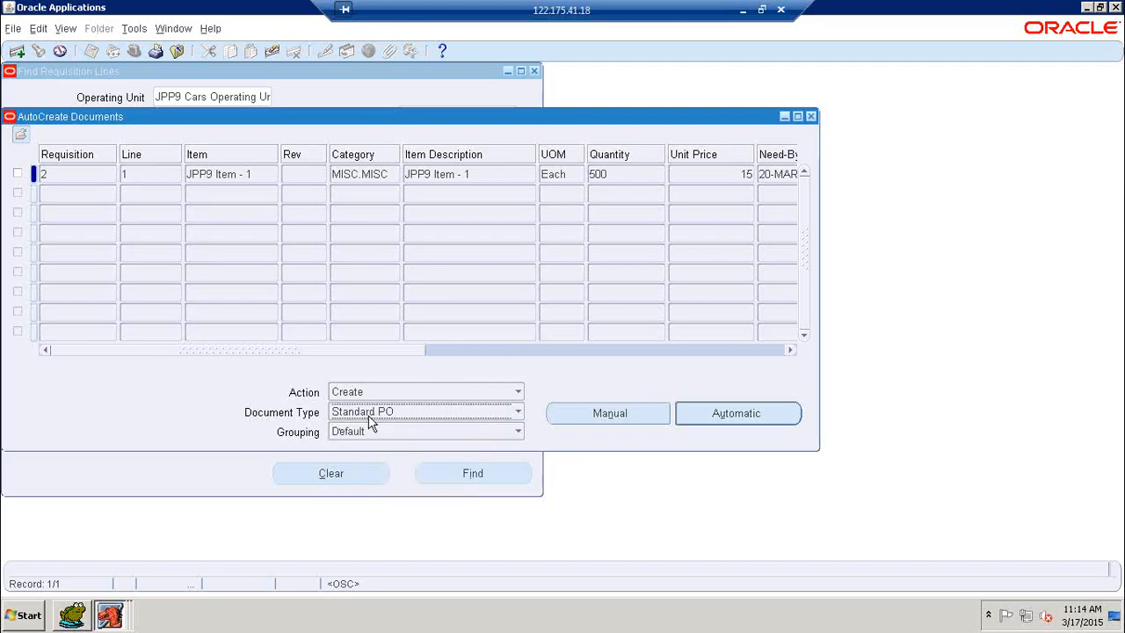
{"action": "left_click", "coordinate": [515, 434]}
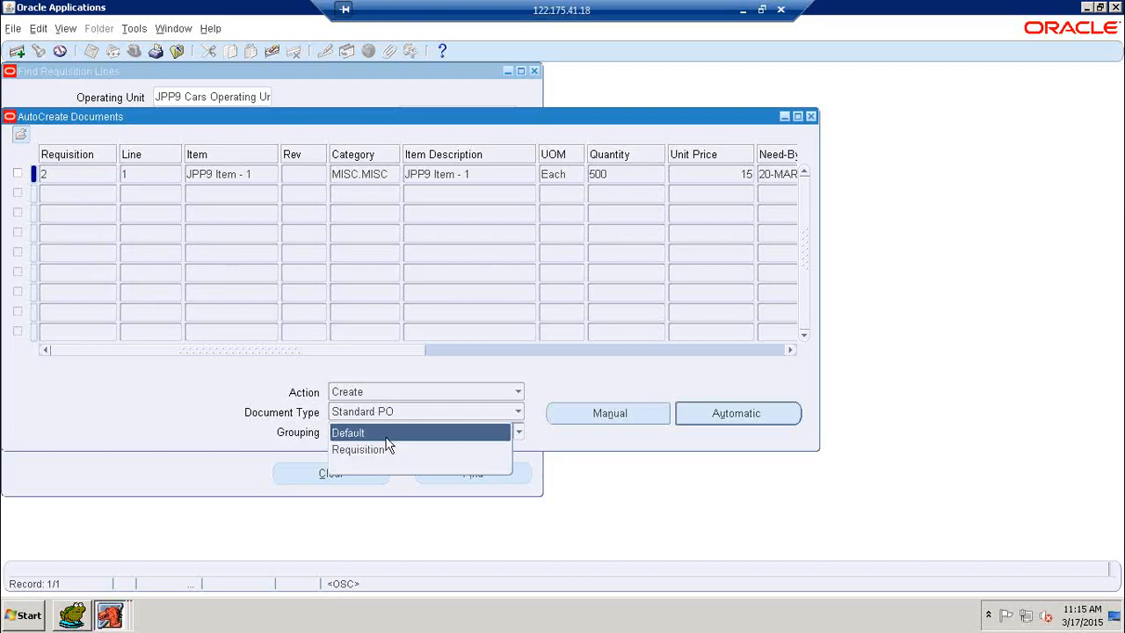
Set AutoCreate grouping to Requisition and check requisition 2's line 1 for the new PO
{"action": "left_click", "coordinate": [359, 439]}
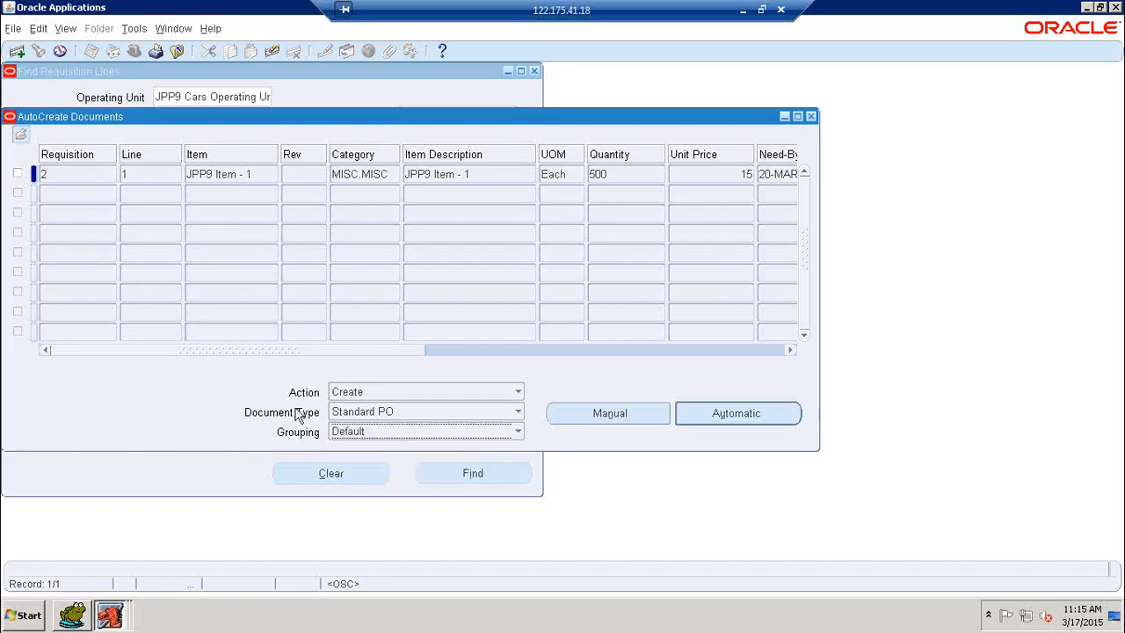
{"action": "left_click", "coordinate": [389, 431]}
{"action": "left_click", "coordinate": [356, 453]}
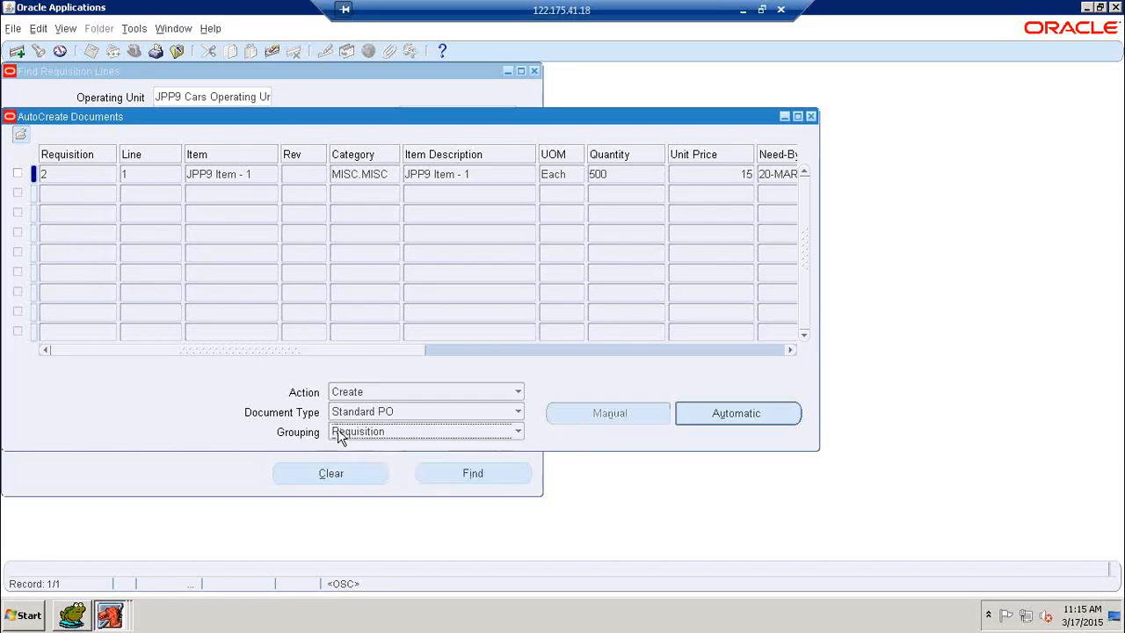
{"action": "left_click", "coordinate": [18, 174]}
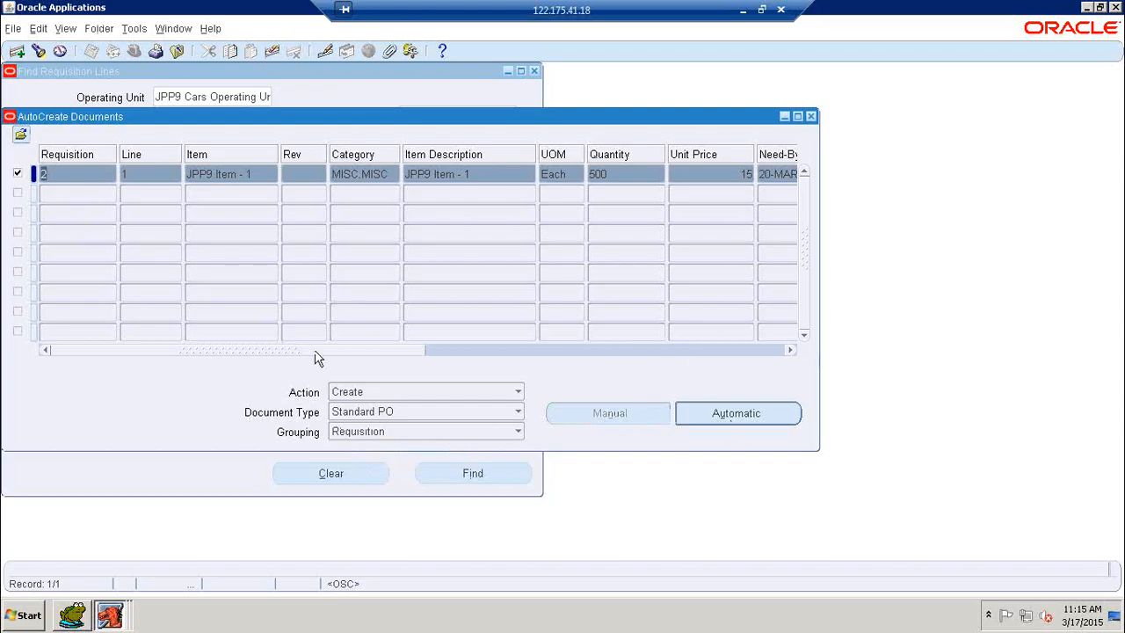
{"action": "left_click", "coordinate": [18, 173]}
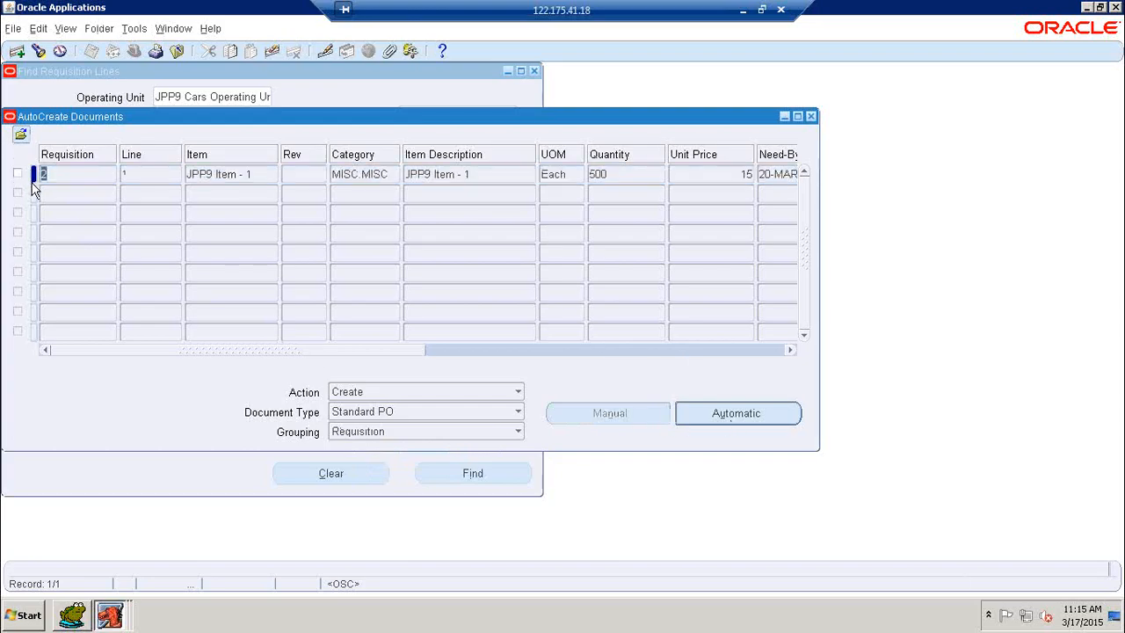
{"action": "left_click", "coordinate": [518, 432]}
{"action": "left_click", "coordinate": [458, 417]}
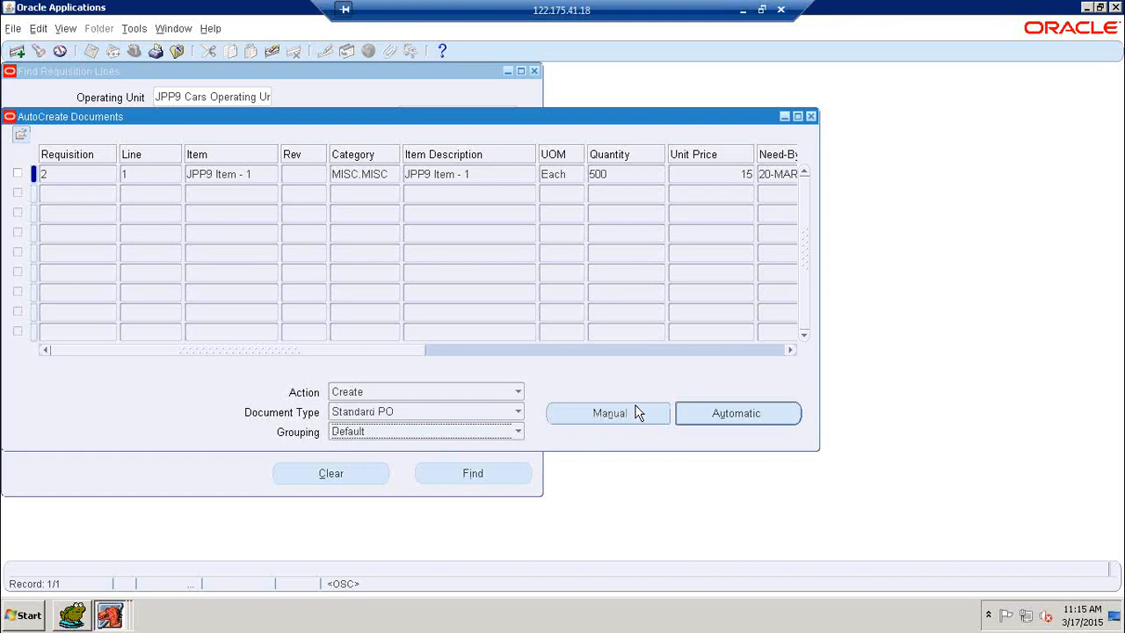
{"action": "left_click", "coordinate": [508, 432]}
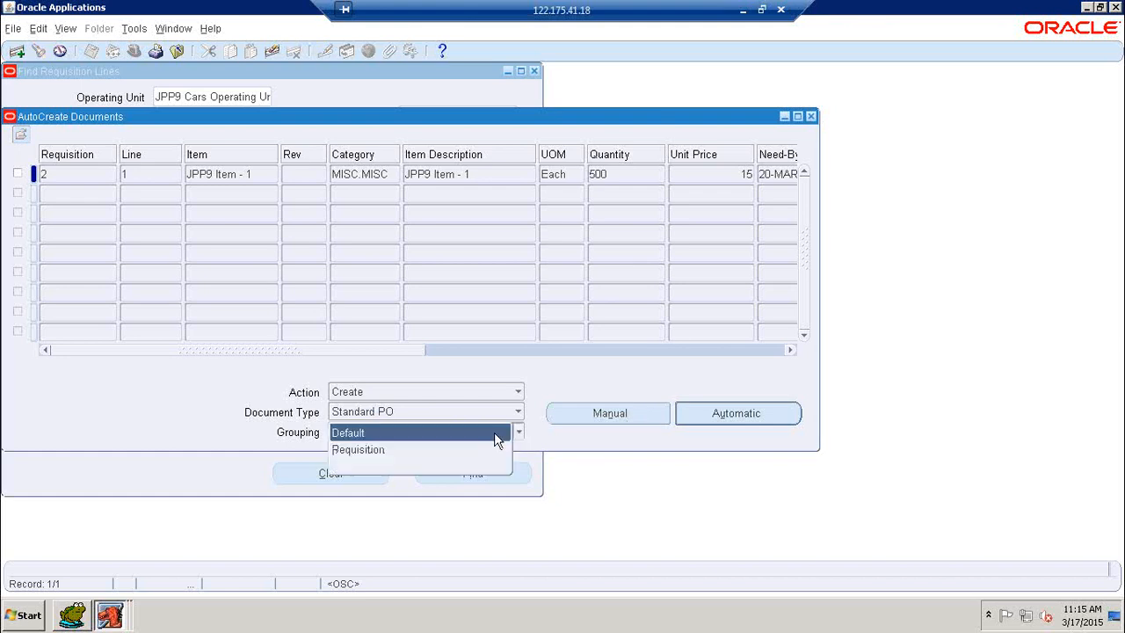
{"action": "left_click", "coordinate": [417, 449]}
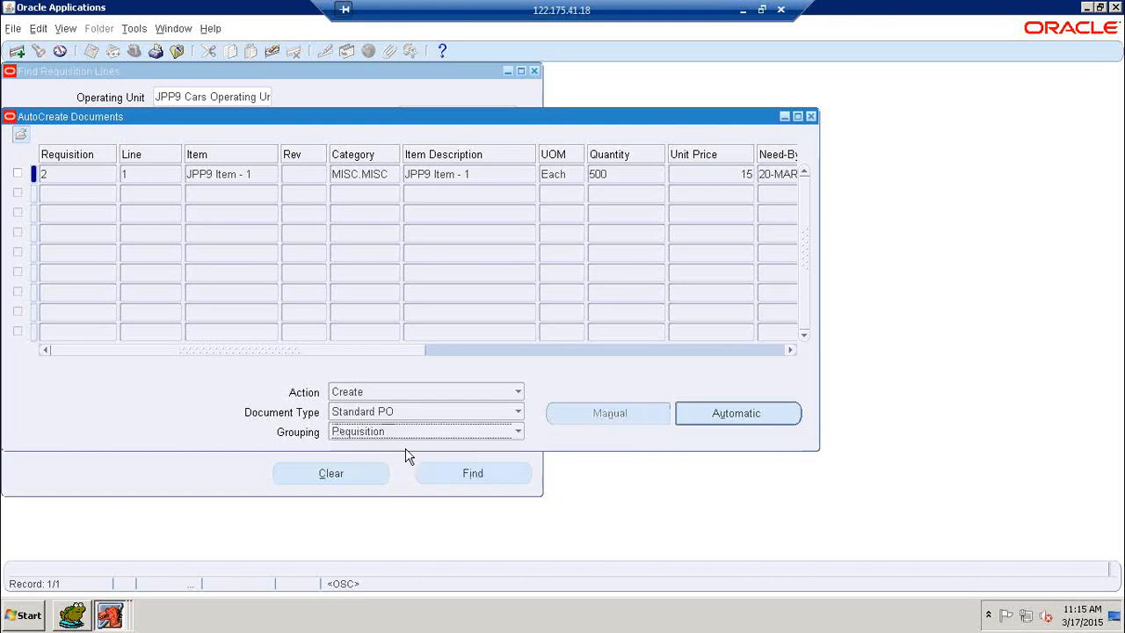
{"action": "left_click", "coordinate": [708, 421]}
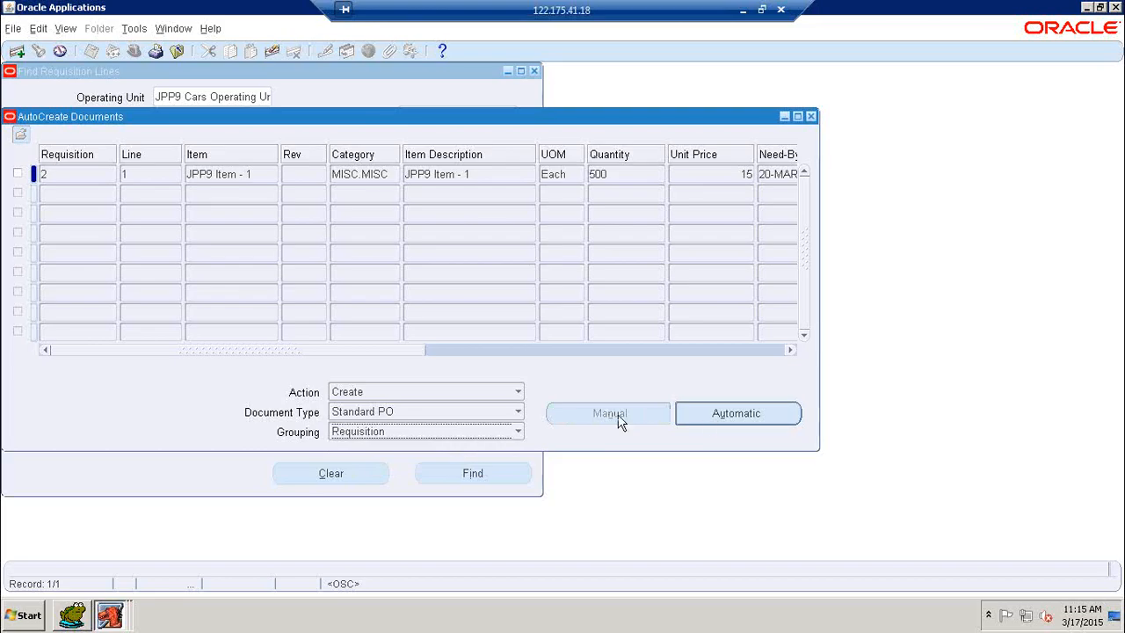
{"action": "left_click", "coordinate": [16, 173]}
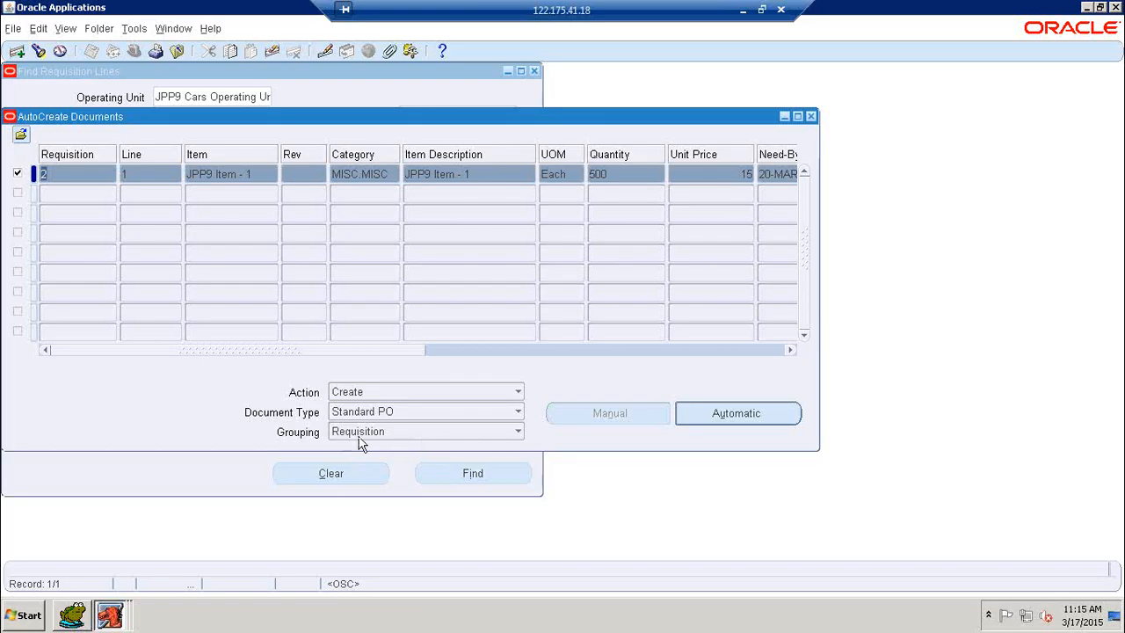
{"action": "left_click", "coordinate": [734, 415]}
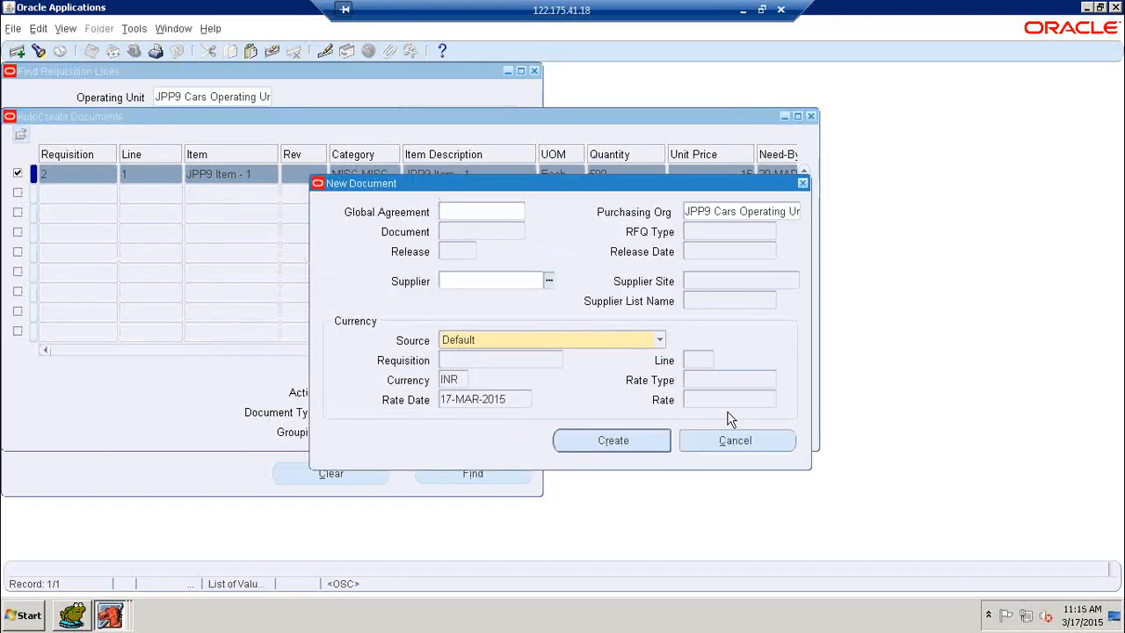
{"action": "type", "text": "JPP9"}
{"action": "left_click", "coordinate": [550, 280]}
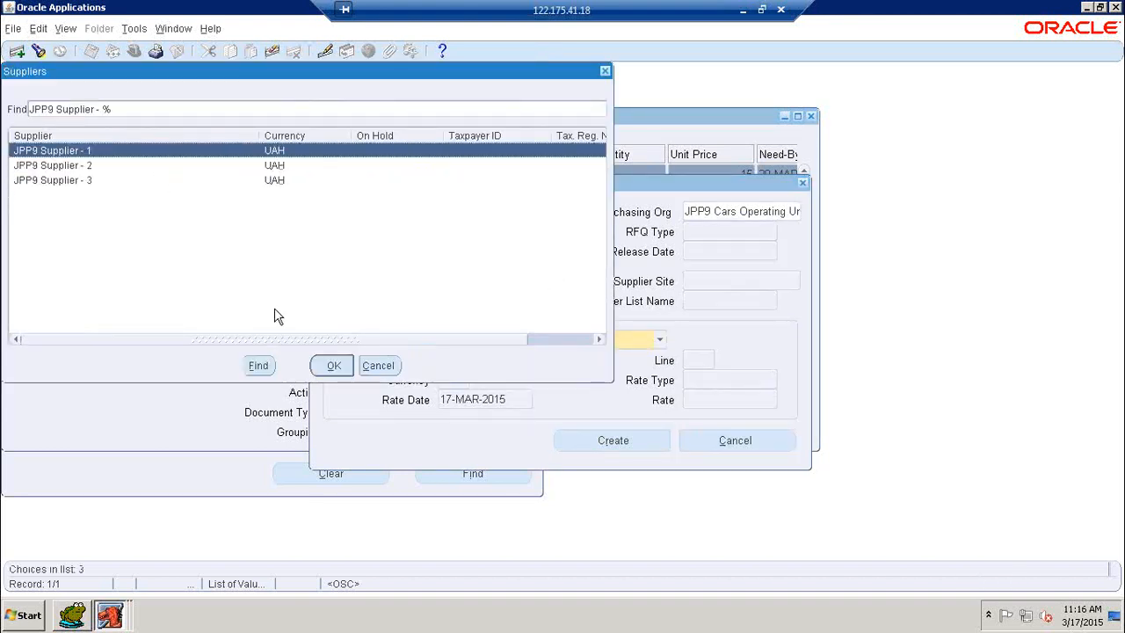
{"action": "left_click", "coordinate": [334, 366]}
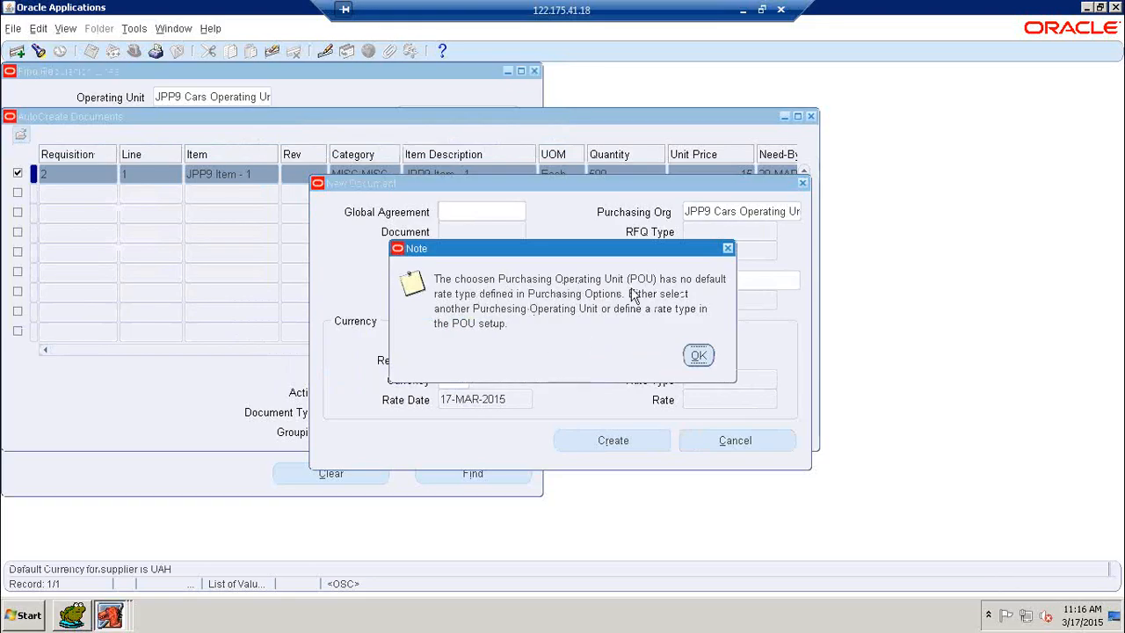
{"action": "left_click", "coordinate": [698, 355]}
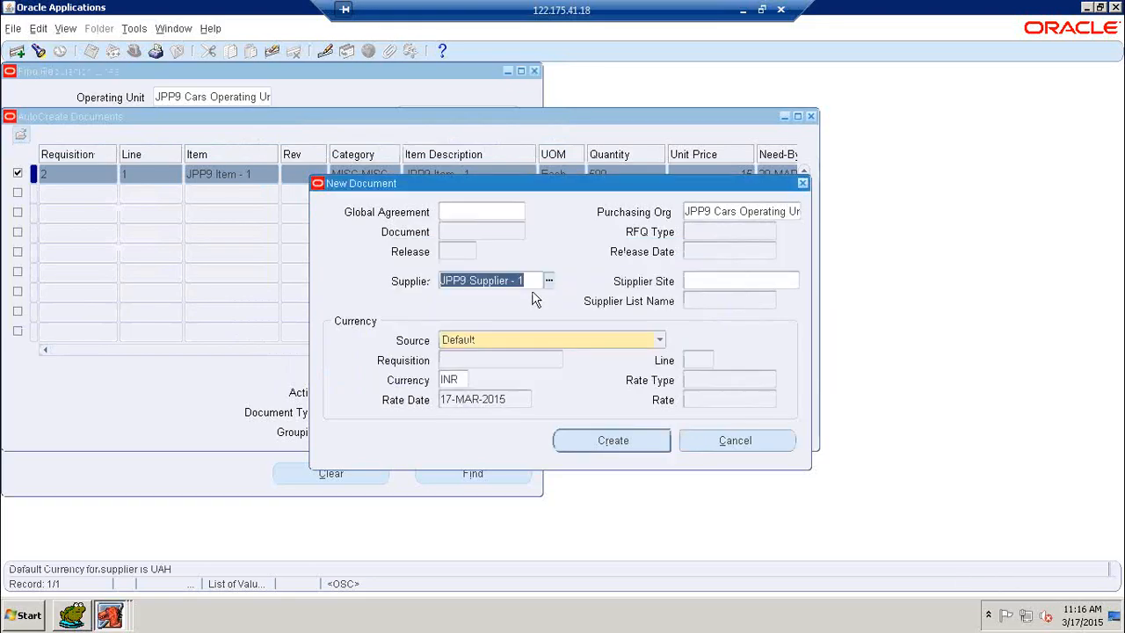
{"action": "left_click", "coordinate": [766, 279]}
{"action": "left_click", "coordinate": [698, 355]}
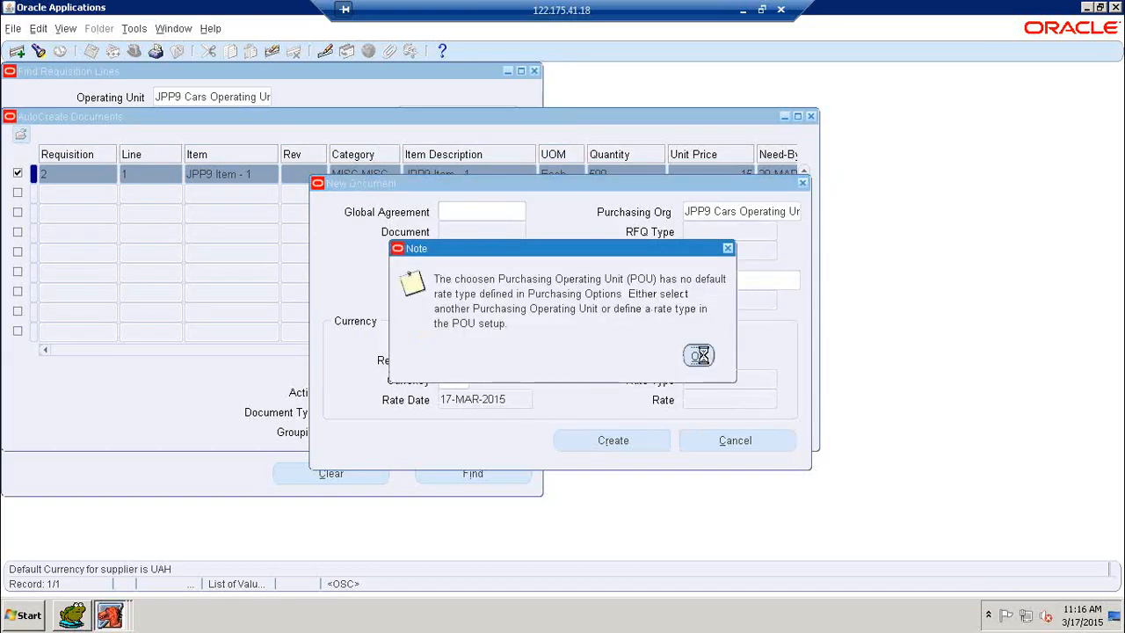
{"action": "left_click", "coordinate": [723, 279]}
{"action": "left_click", "coordinate": [698, 355]}
{"action": "left_click", "coordinate": [547, 282]}
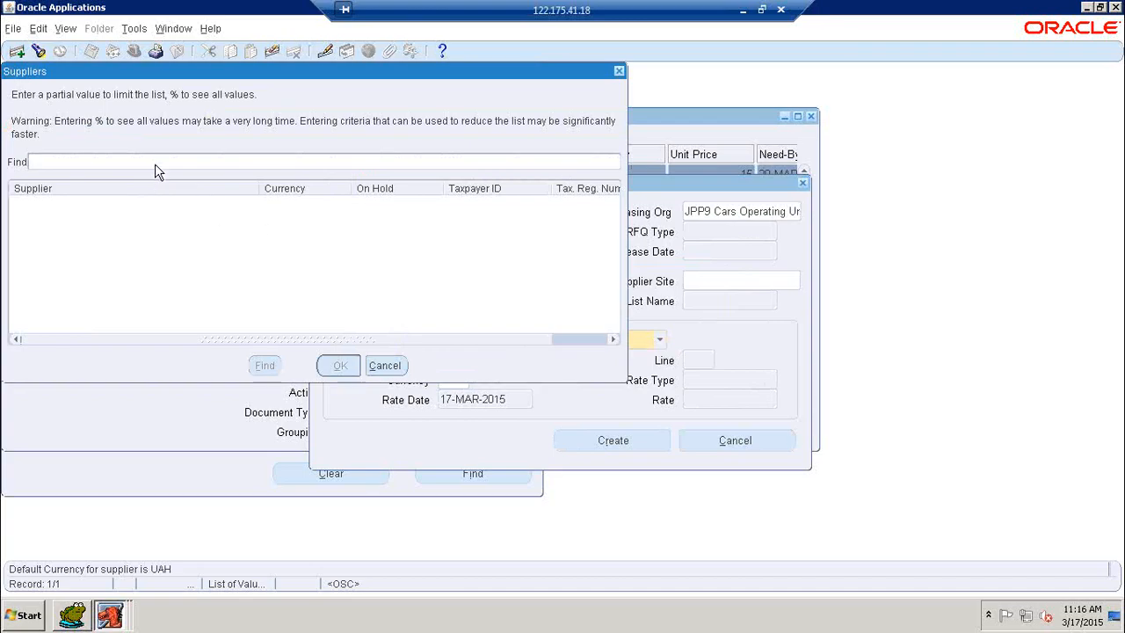
{"action": "type", "text": "%"}
{"action": "key", "text": "Return"}
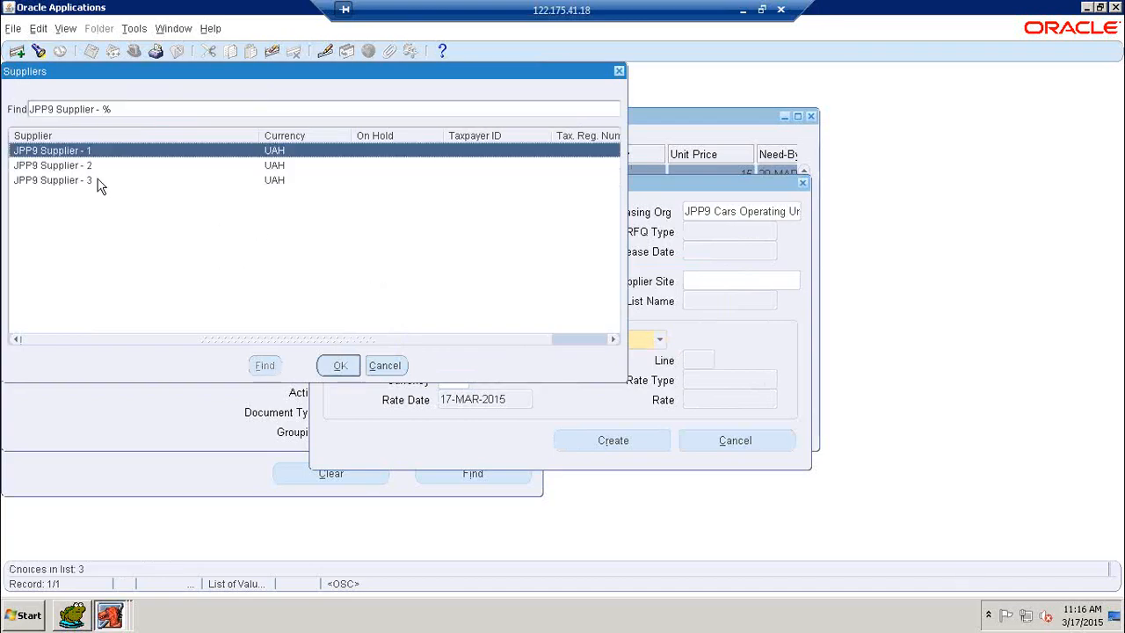
{"action": "left_click", "coordinate": [81, 180]}
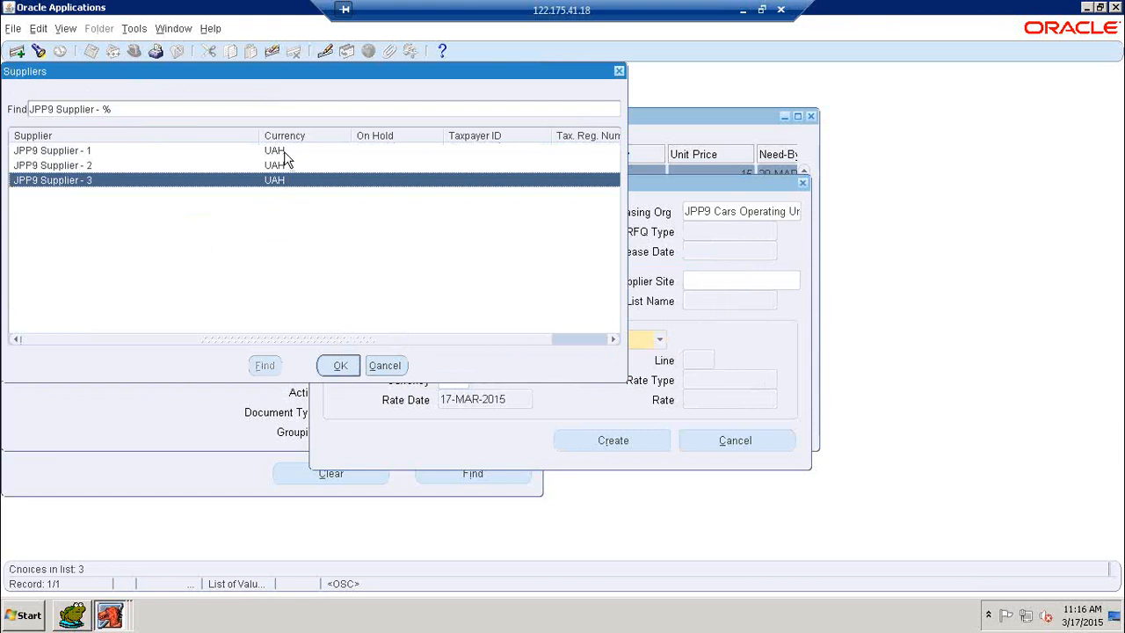
{"action": "left_click", "coordinate": [387, 365]}
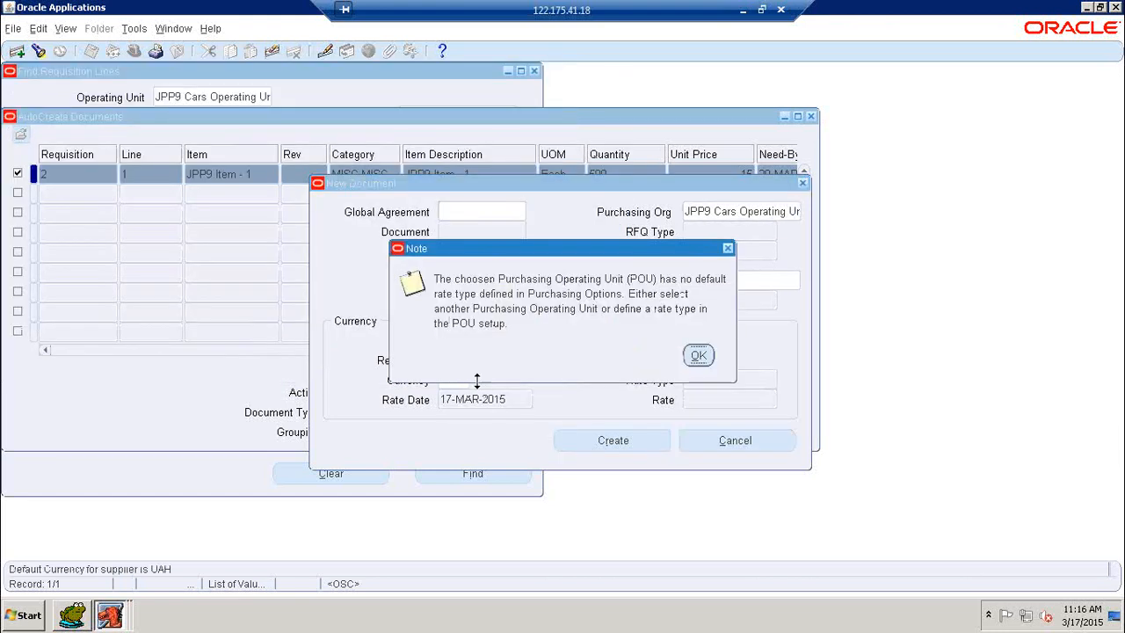
{"action": "left_click", "coordinate": [699, 357]}
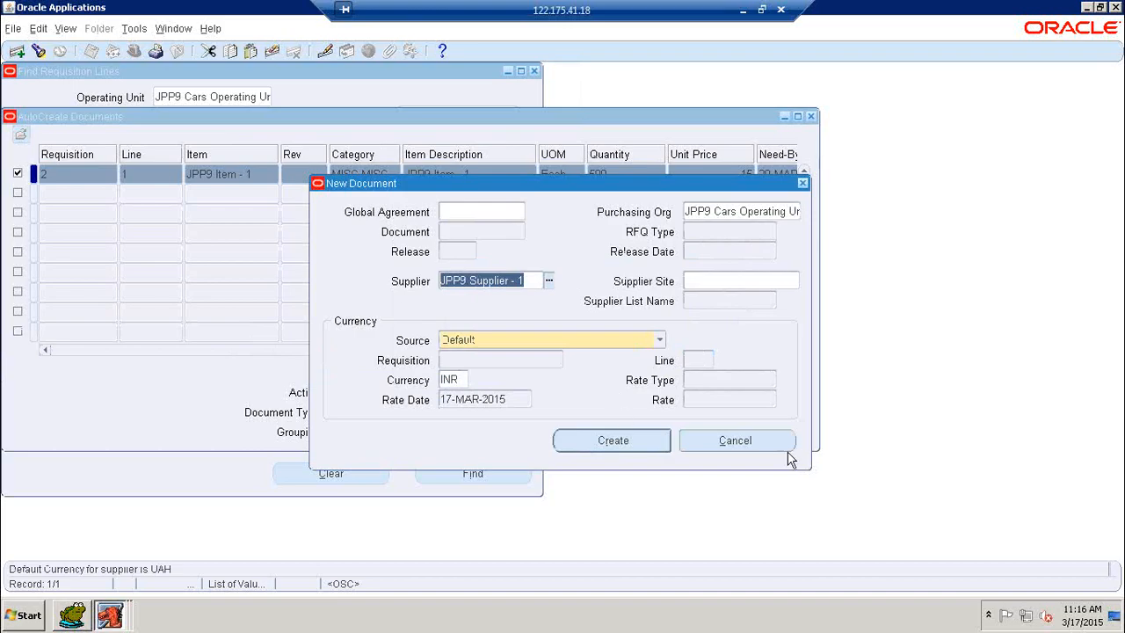
Cancel the New Document window and open Suppliers under Supply Base in the Navigator
{"action": "left_click", "coordinate": [756, 437]}
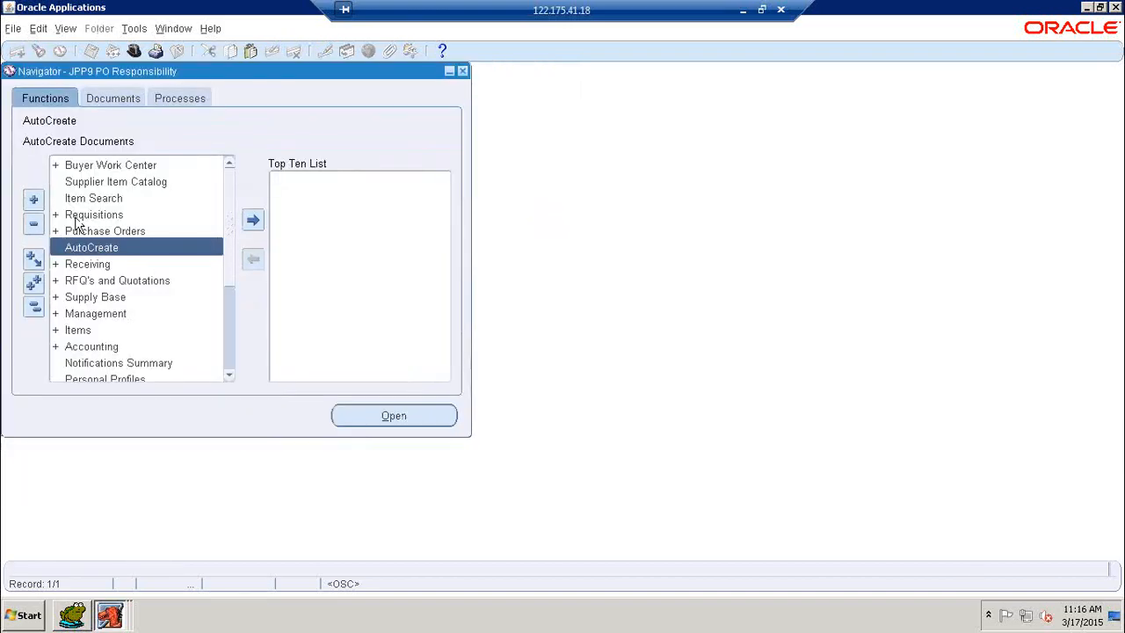
{"action": "double_click", "coordinate": [90, 299]}
{"action": "left_click", "coordinate": [87, 314]}
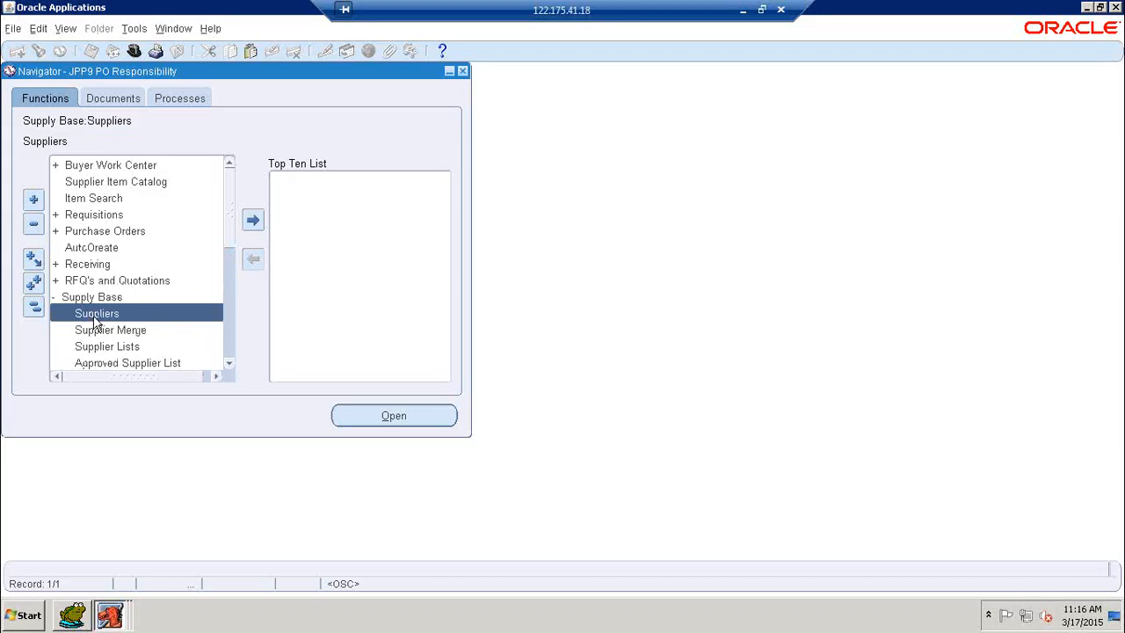
{"action": "double_click", "coordinate": [93, 318]}
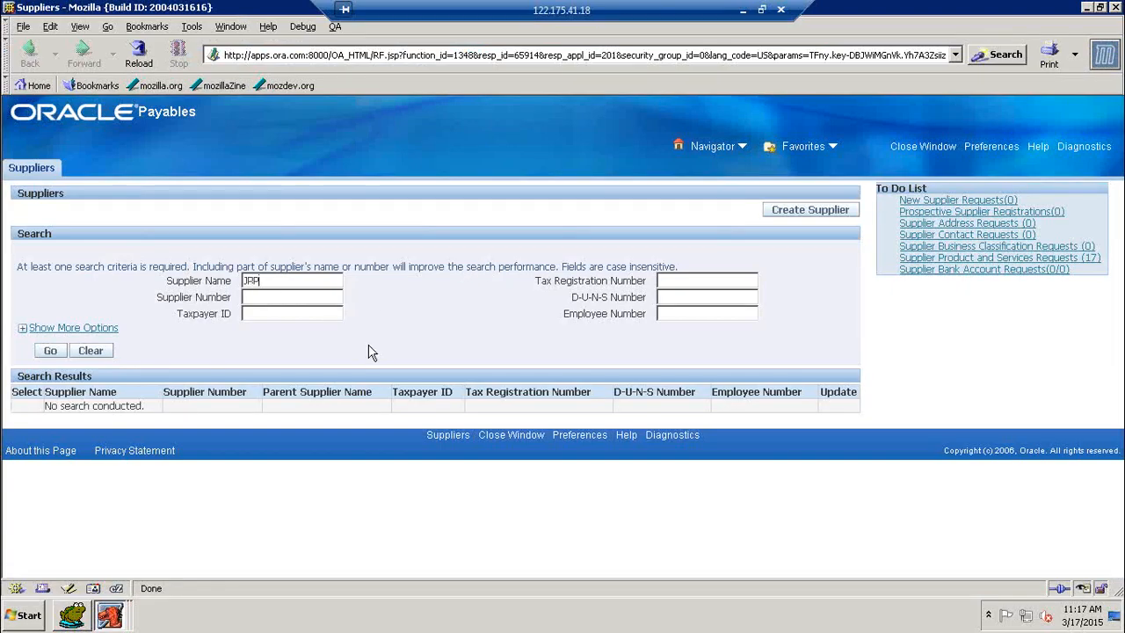
Search suppliers matching JPP9%, open JPP9 Supplier - 1 for update and view Invoice Management
{"action": "type", "text": "%"}
{"action": "left_click", "coordinate": [48, 355]}
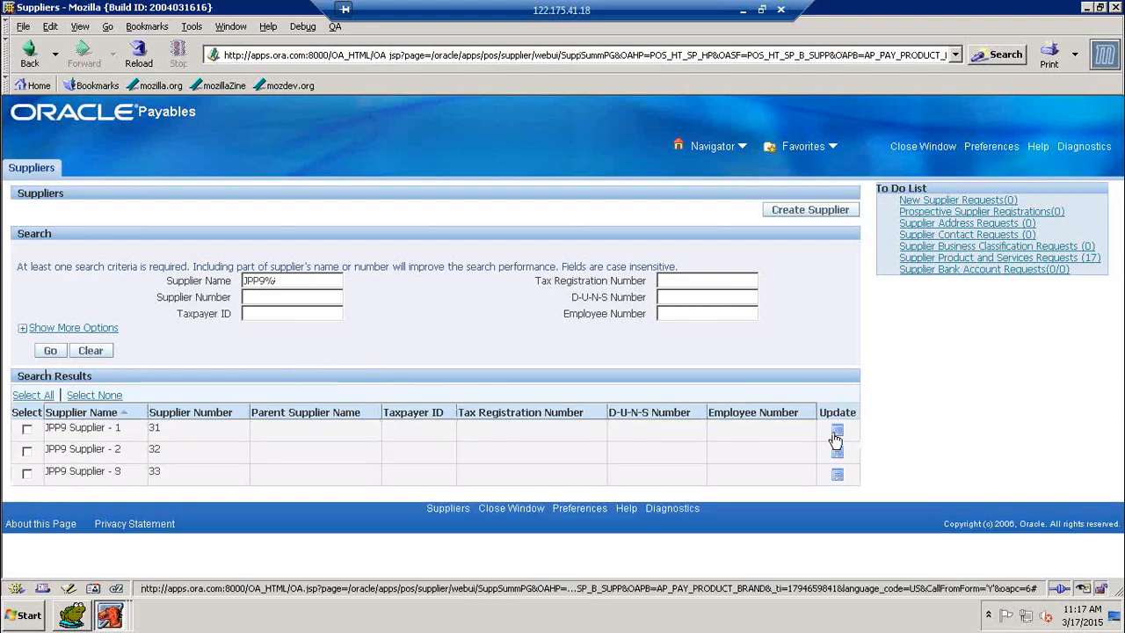
{"action": "left_click", "coordinate": [836, 434]}
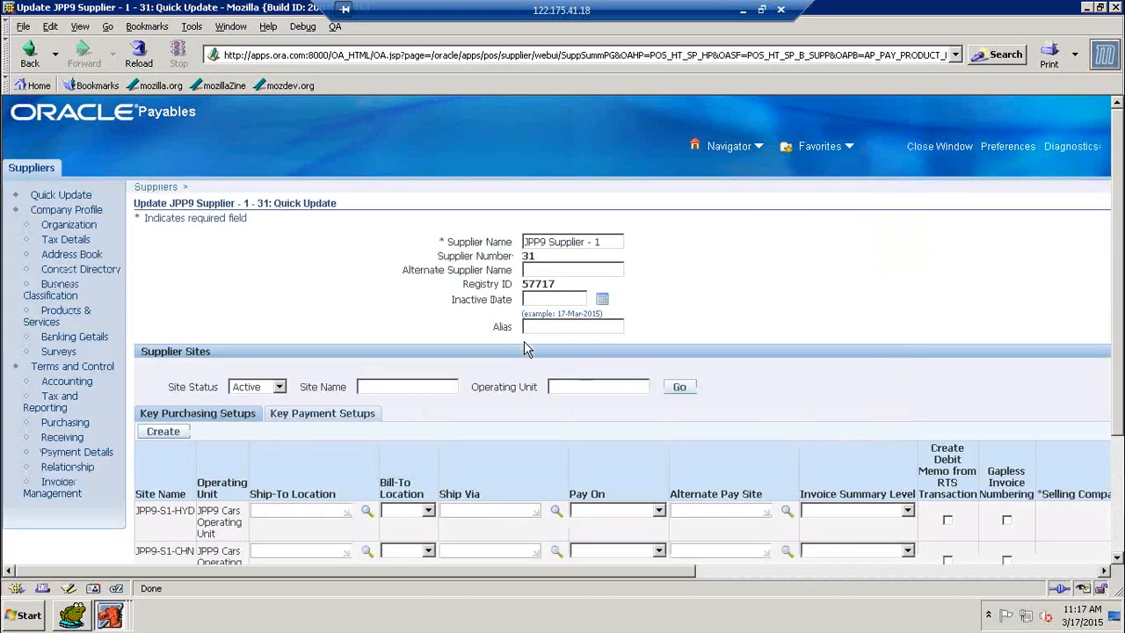
{"action": "scroll", "coordinate": [655, 420], "scroll_direction": "down", "scroll_amount": 3}
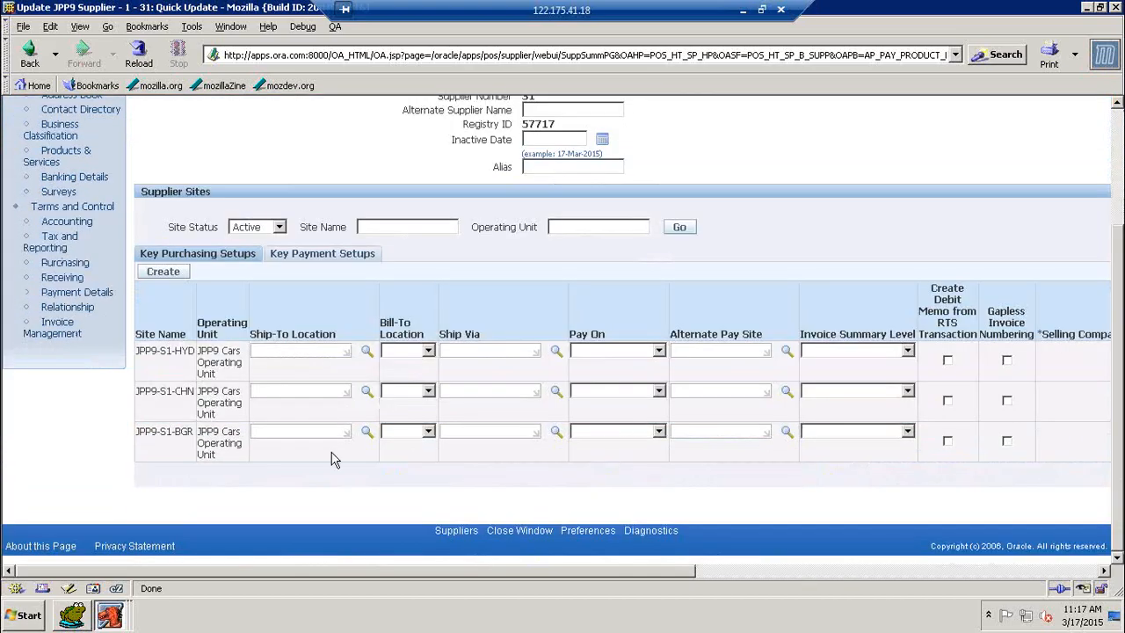
{"action": "scroll", "coordinate": [281, 448], "scroll_direction": "up", "scroll_amount": 3}
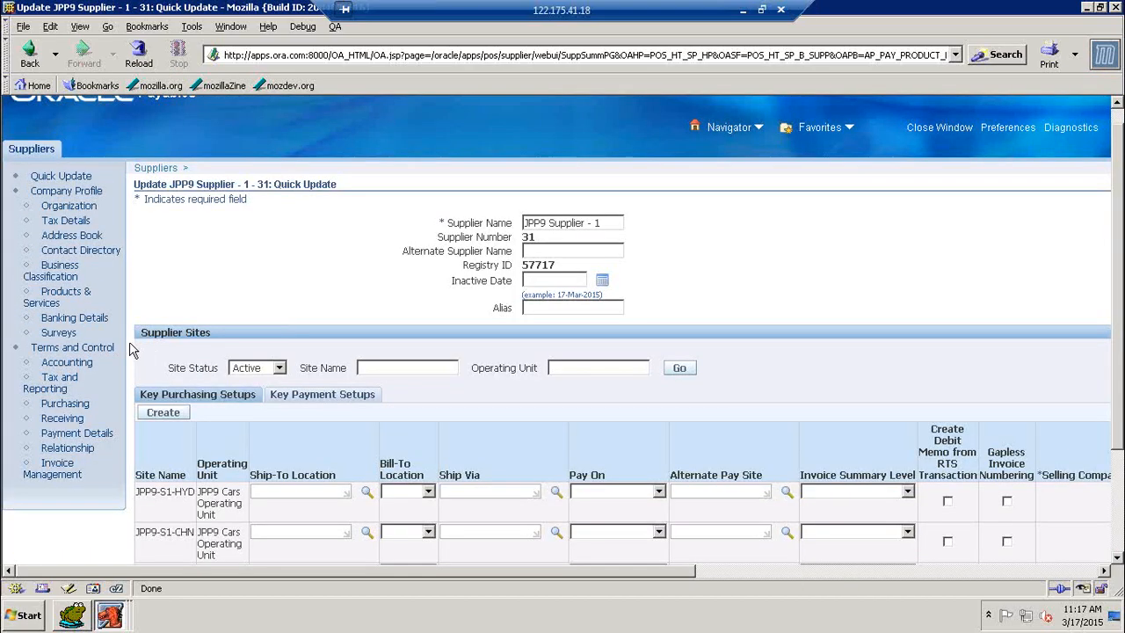
{"action": "left_click", "coordinate": [59, 469]}
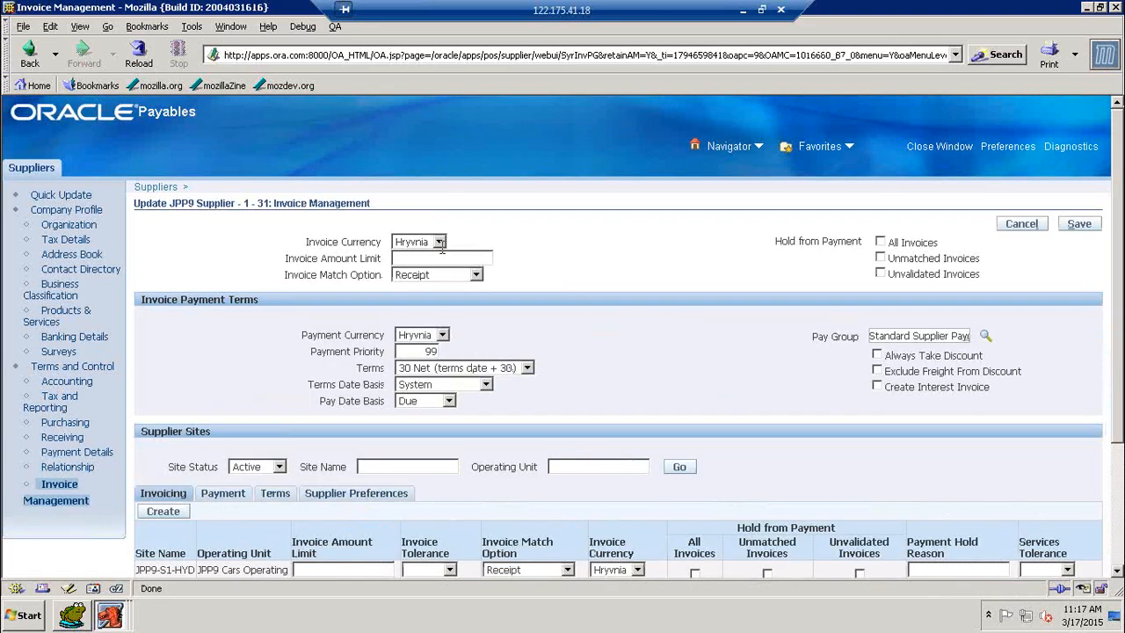
Change the supplier's invoice and payment currency from Hryvnia to Indian Rupee (INR)
{"action": "scroll", "coordinate": [621, 310], "scroll_direction": "down", "scroll_amount": 3}
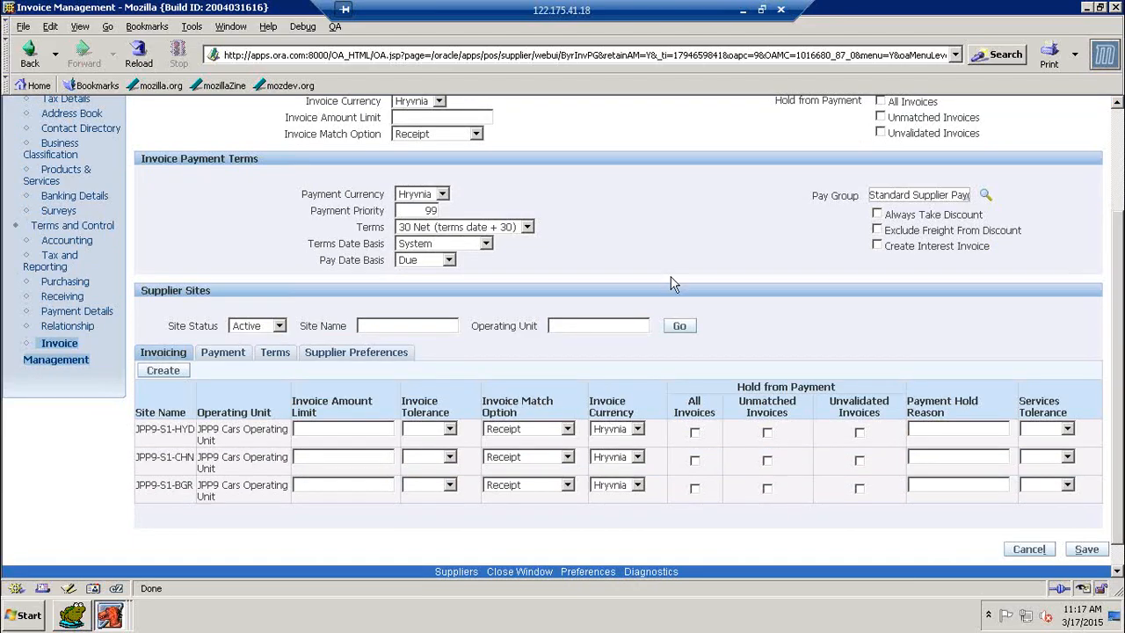
{"action": "scroll", "coordinate": [675, 284], "scroll_direction": "up", "scroll_amount": 3}
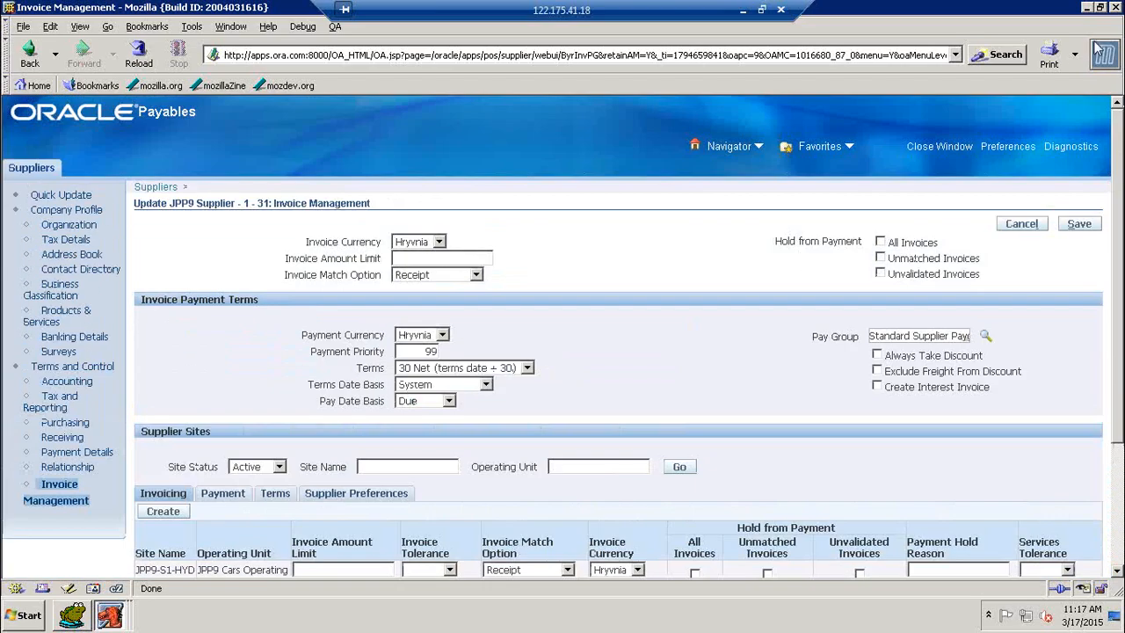
{"action": "left_click", "coordinate": [438, 242]}
{"action": "left_click", "coordinate": [422, 278]}
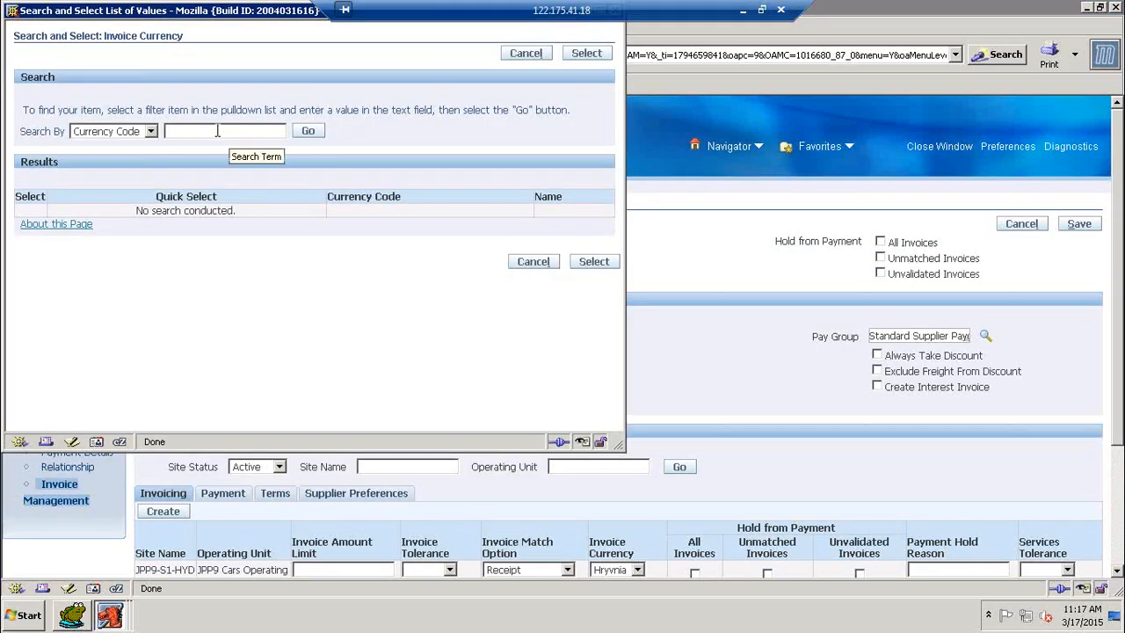
{"action": "left_click", "coordinate": [217, 130]}
{"action": "type", "text": "INR"}
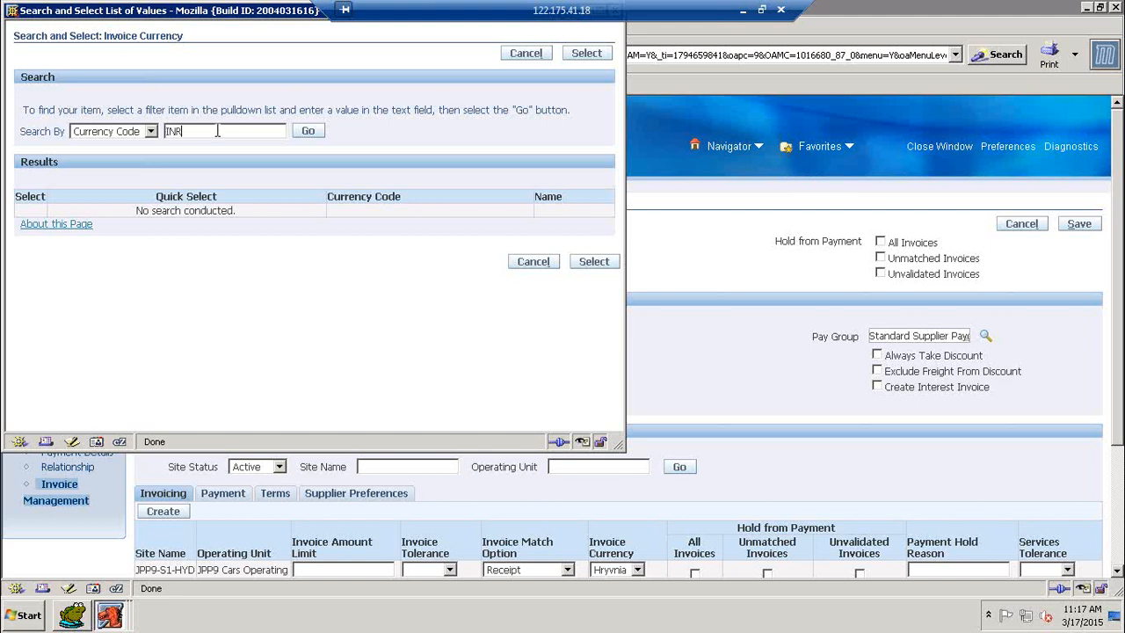
{"action": "left_click", "coordinate": [305, 133]}
{"action": "left_click", "coordinate": [135, 218]}
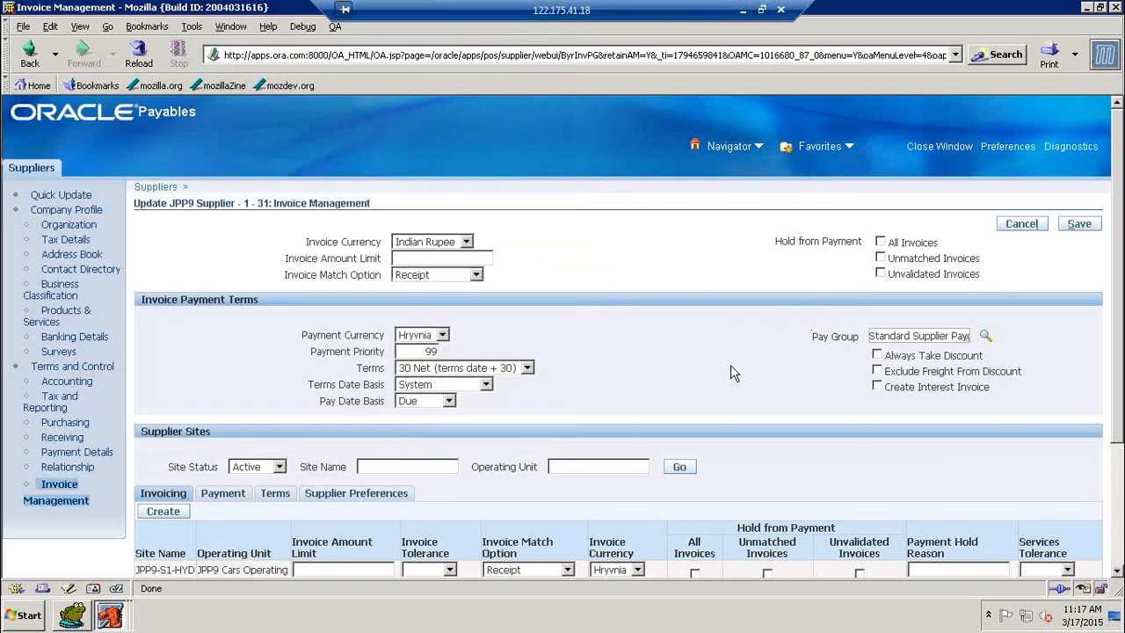
{"action": "left_click", "coordinate": [443, 336]}
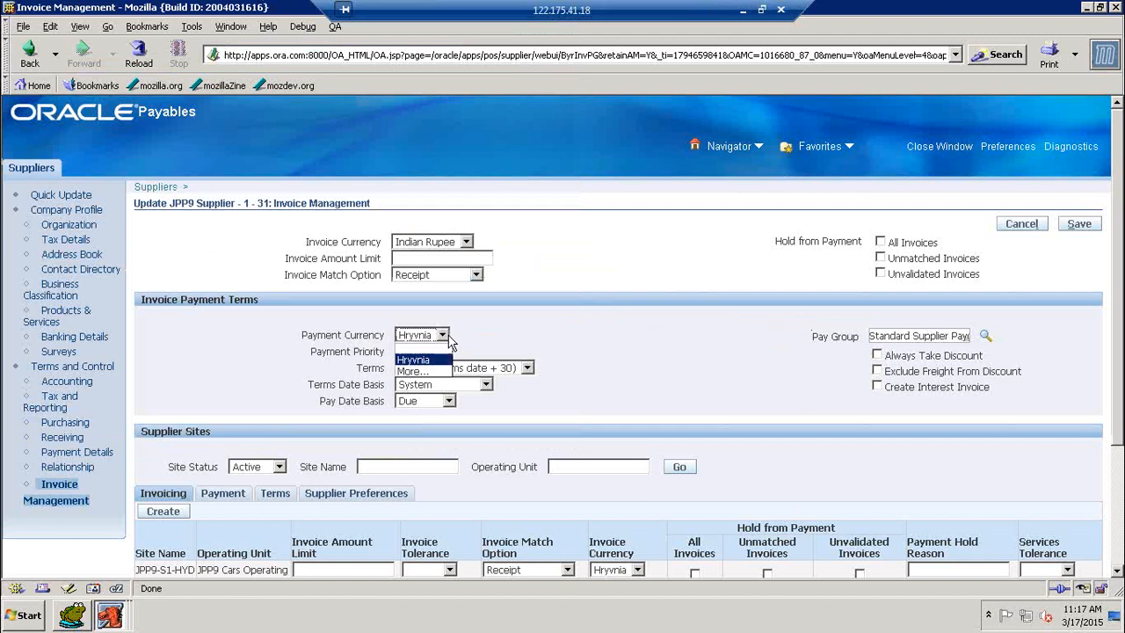
{"action": "left_click", "coordinate": [420, 371]}
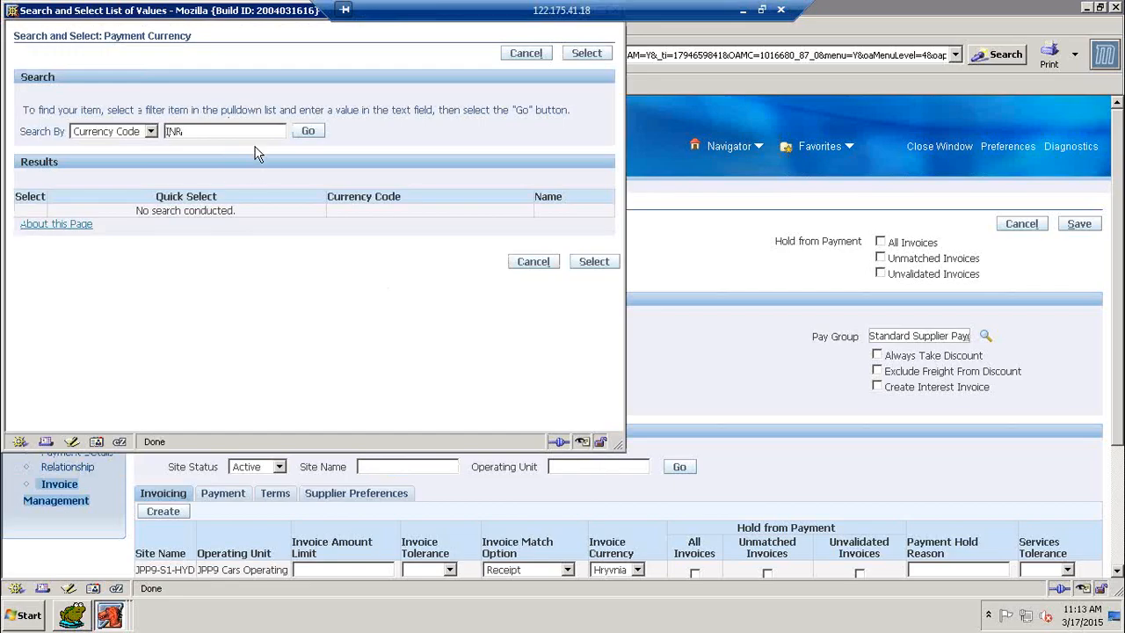
{"action": "type", "text": "INR"}
{"action": "left_click", "coordinate": [305, 136]}
{"action": "left_click", "coordinate": [136, 215]}
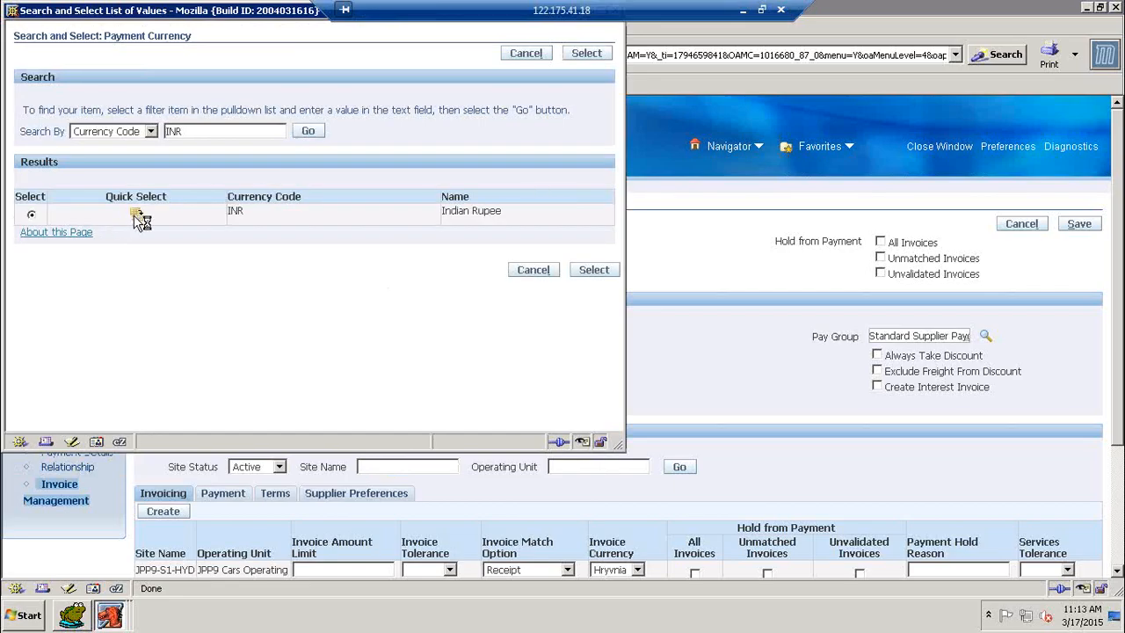
Set the invoice currency of all three supplier sites to Indian Rupee
{"action": "scroll", "coordinate": [647, 352], "scroll_direction": "down", "scroll_amount": 1}
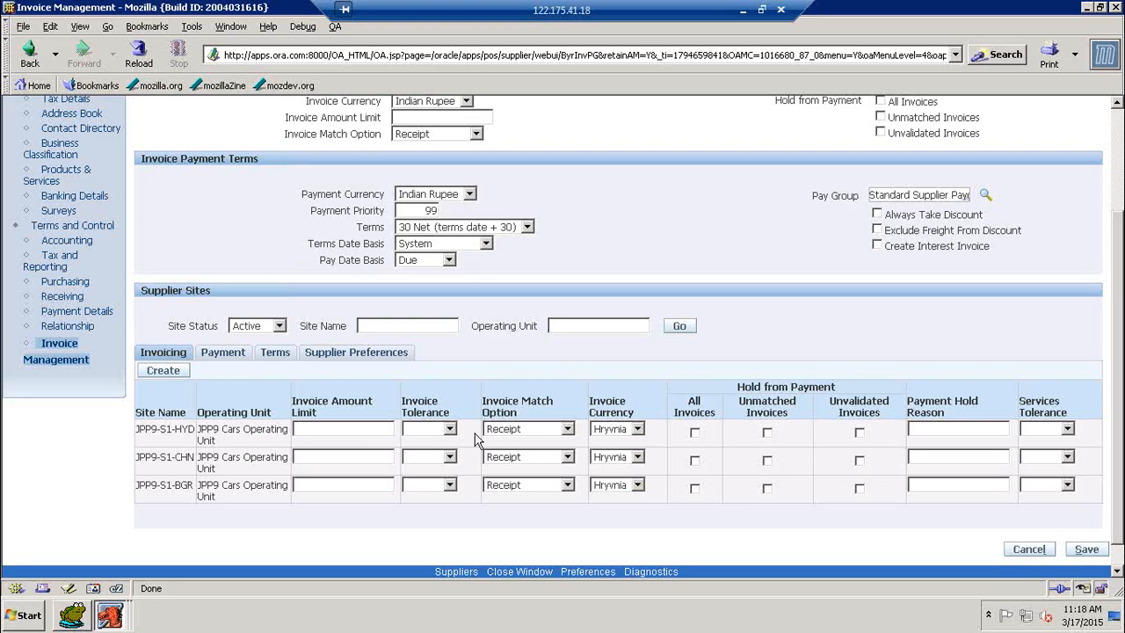
{"action": "left_click", "coordinate": [636, 431]}
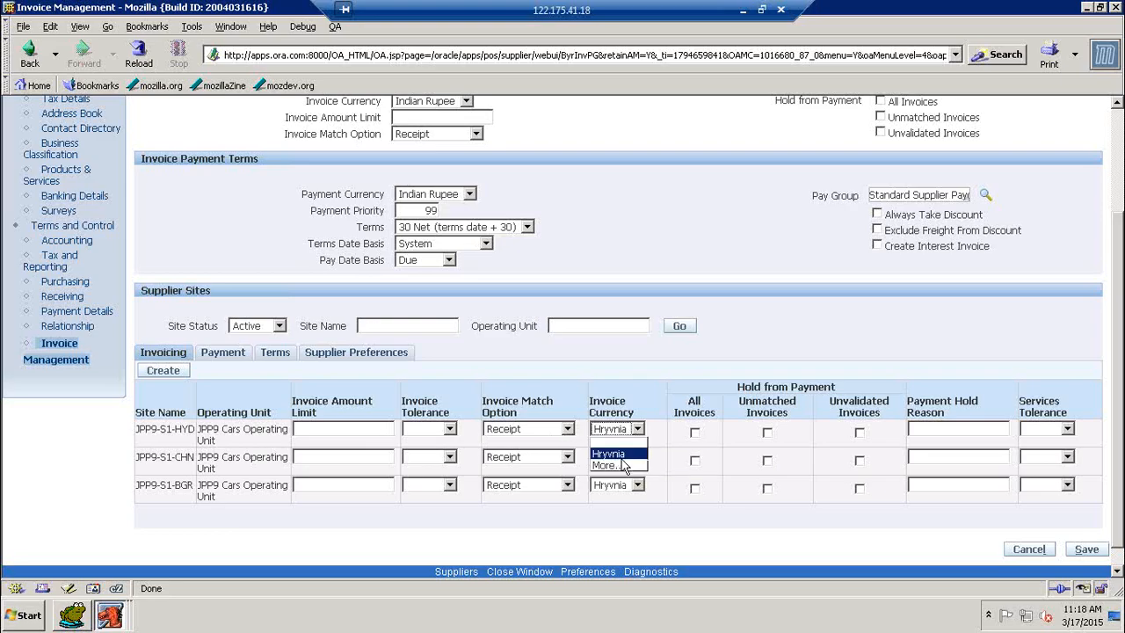
{"action": "left_click", "coordinate": [619, 465]}
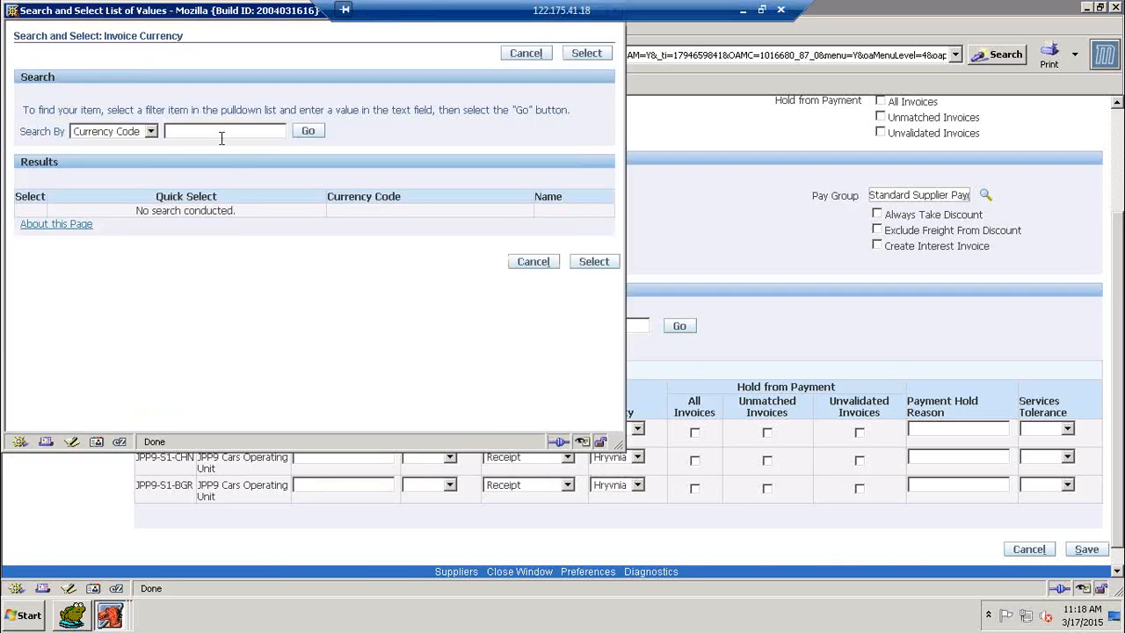
{"action": "type", "text": "INR"}
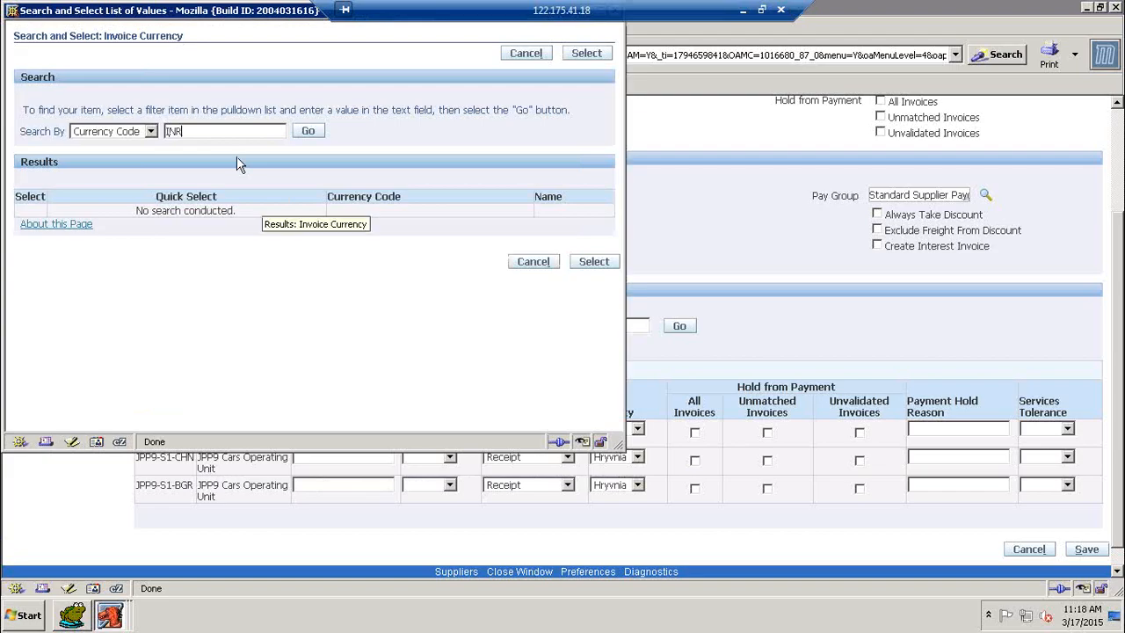
{"action": "left_click", "coordinate": [298, 136]}
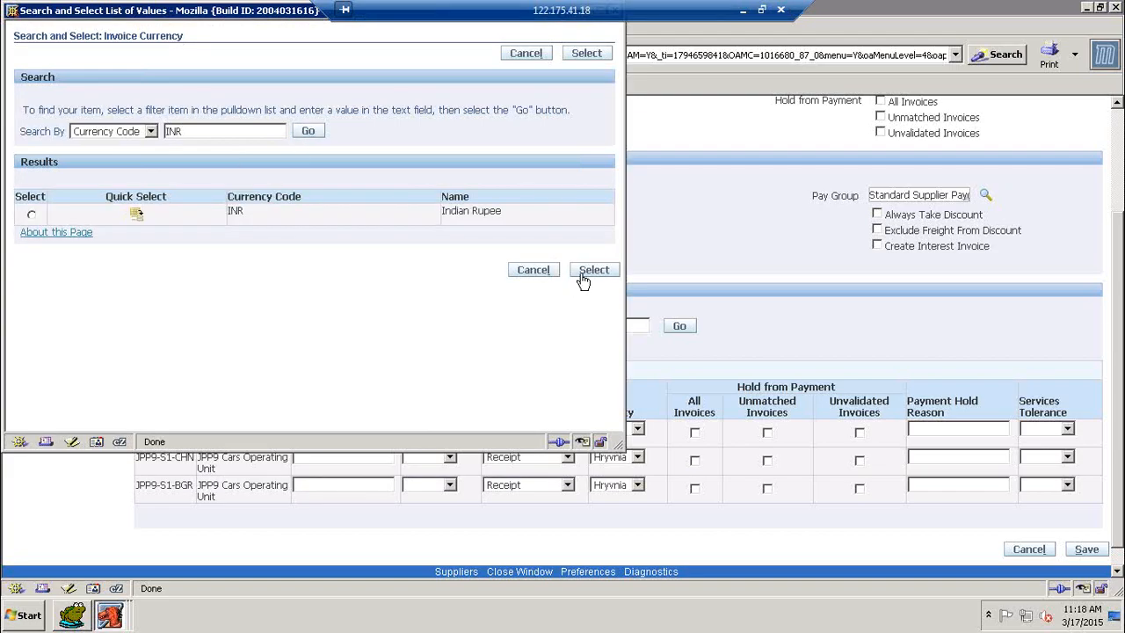
{"action": "left_click", "coordinate": [138, 214]}
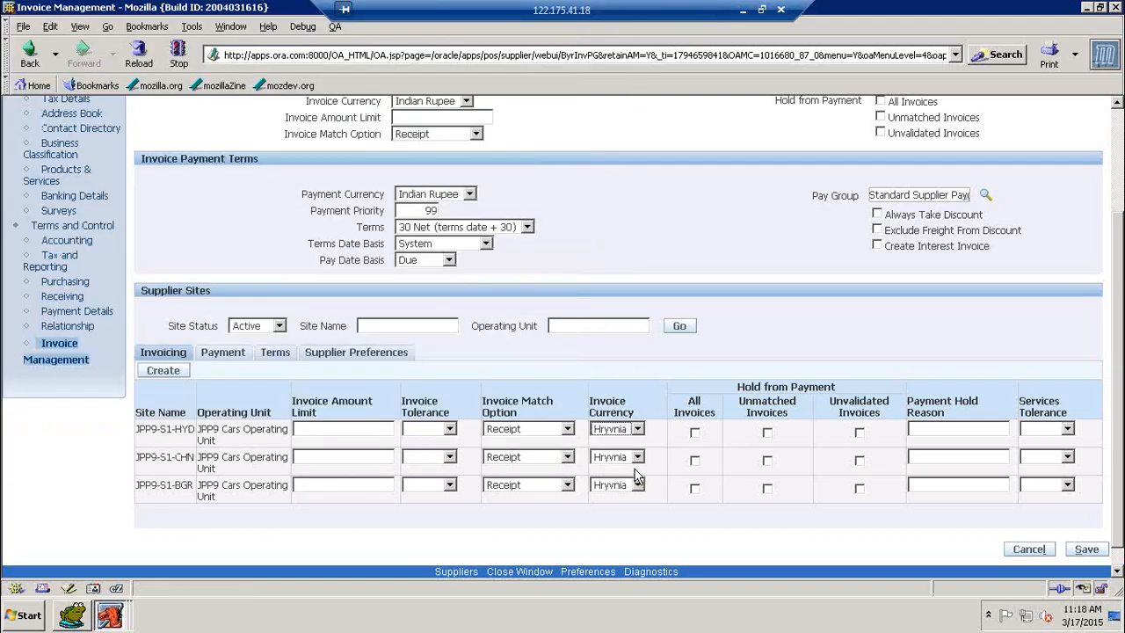
{"action": "scroll", "coordinate": [702, 422], "scroll_direction": "down", "scroll_amount": 4}
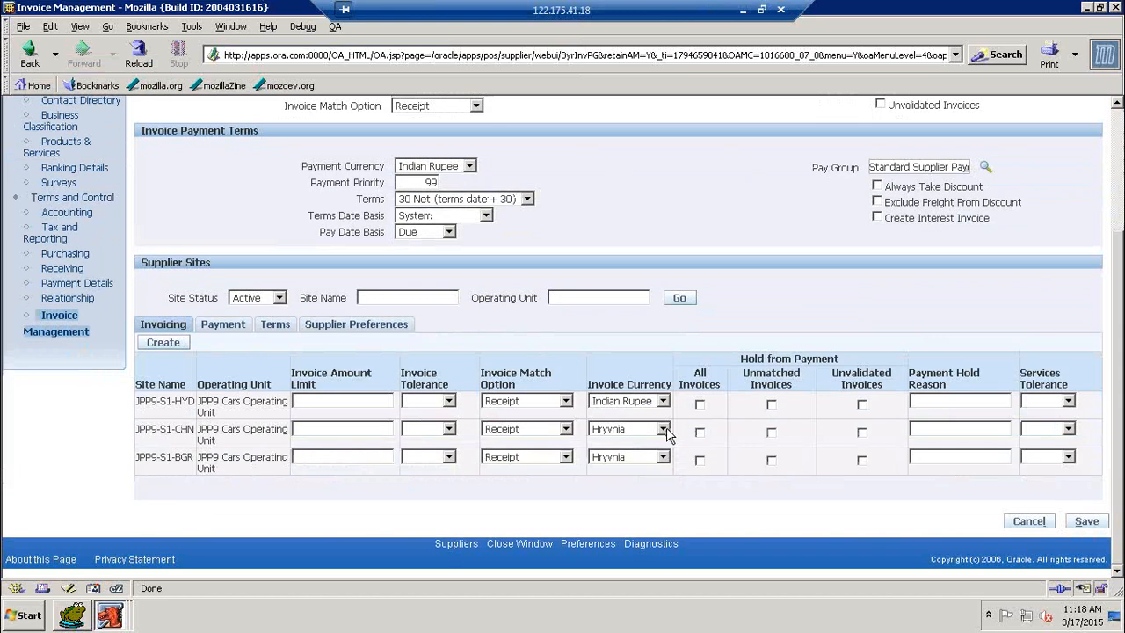
{"action": "left_click", "coordinate": [664, 430]}
{"action": "left_click", "coordinate": [657, 450]}
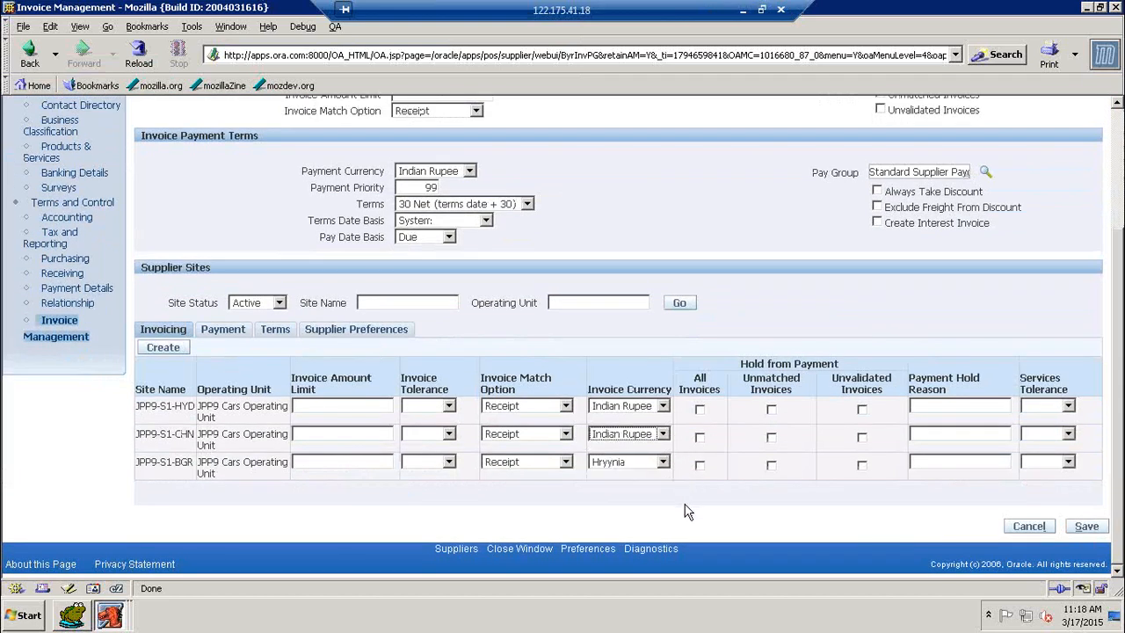
{"action": "left_click", "coordinate": [664, 462]}
{"action": "left_click", "coordinate": [646, 477]}
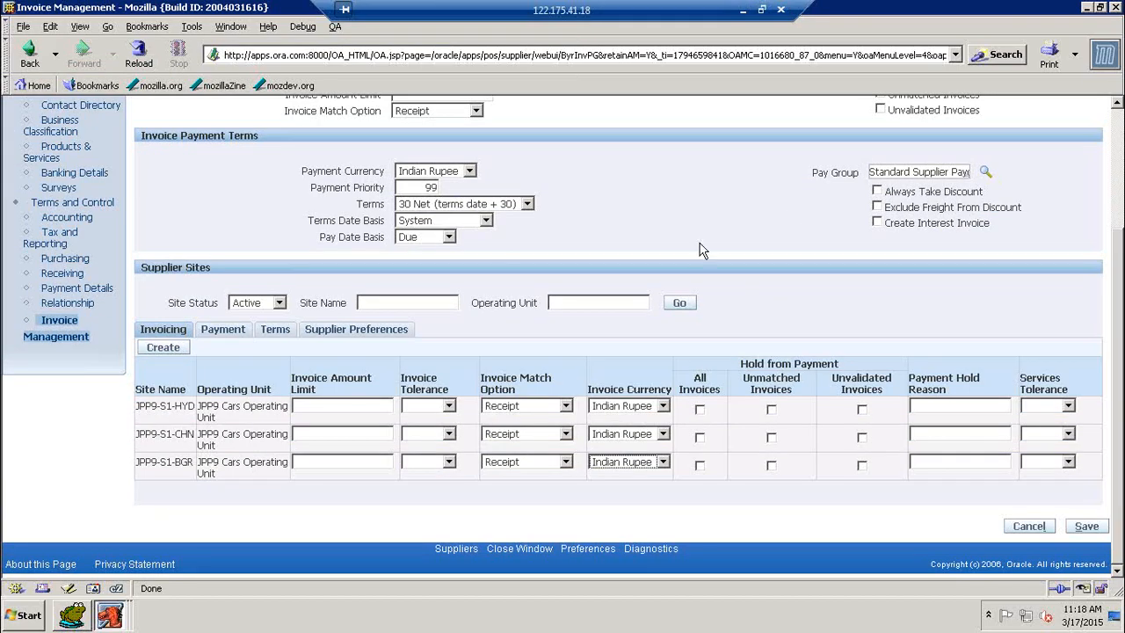
{"action": "scroll", "coordinate": [794, 276], "scroll_direction": "up", "scroll_amount": 3}
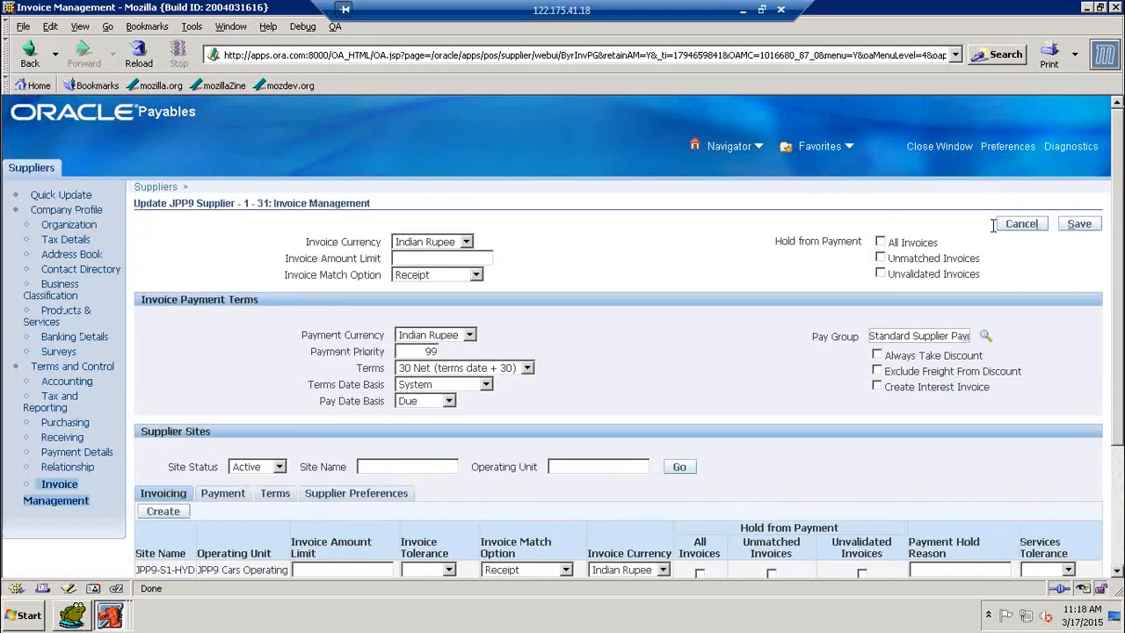
Try saving, hit the invalid payment currency error, and show the sites' Payment settings
{"action": "left_click", "coordinate": [1077, 224]}
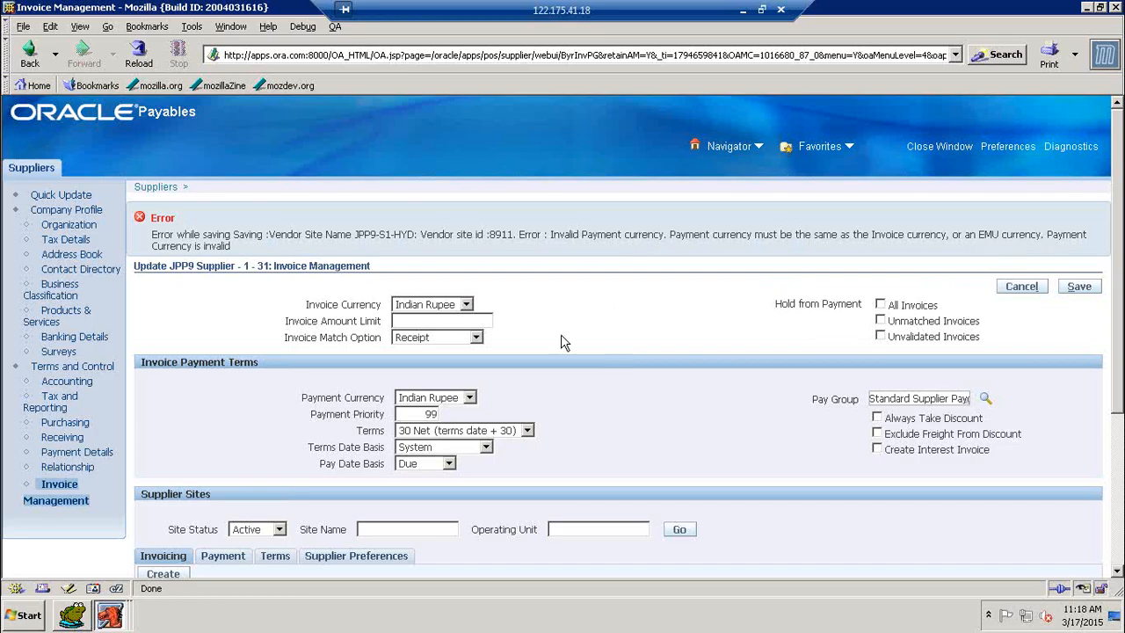
{"action": "scroll", "coordinate": [562, 348], "scroll_direction": "down", "scroll_amount": 3}
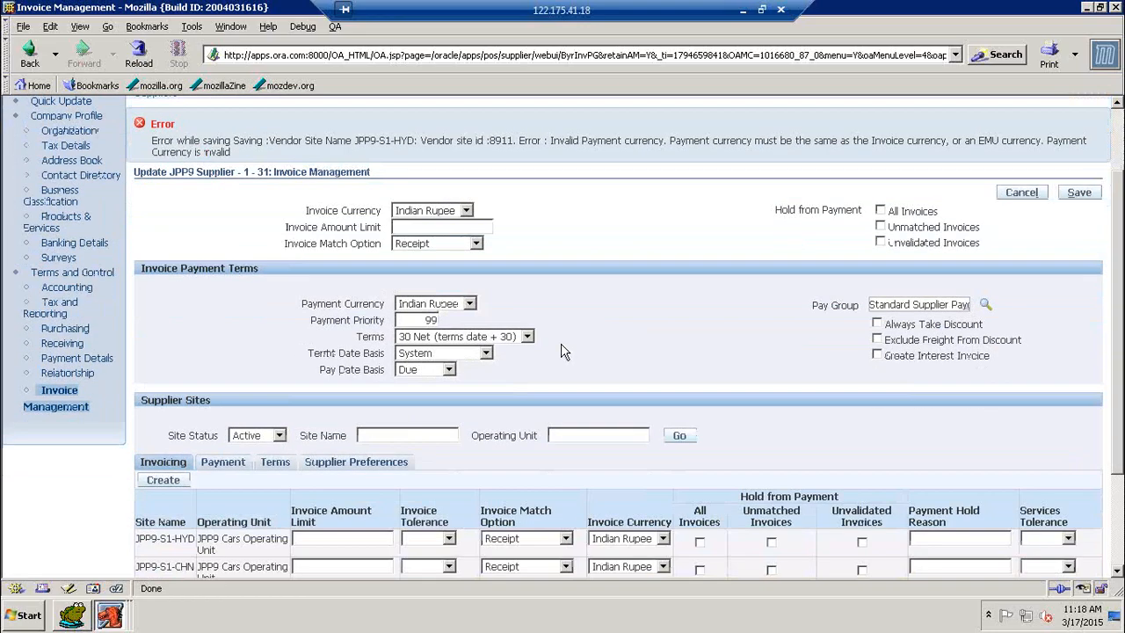
{"action": "scroll", "coordinate": [568, 354], "scroll_direction": "down", "scroll_amount": 3}
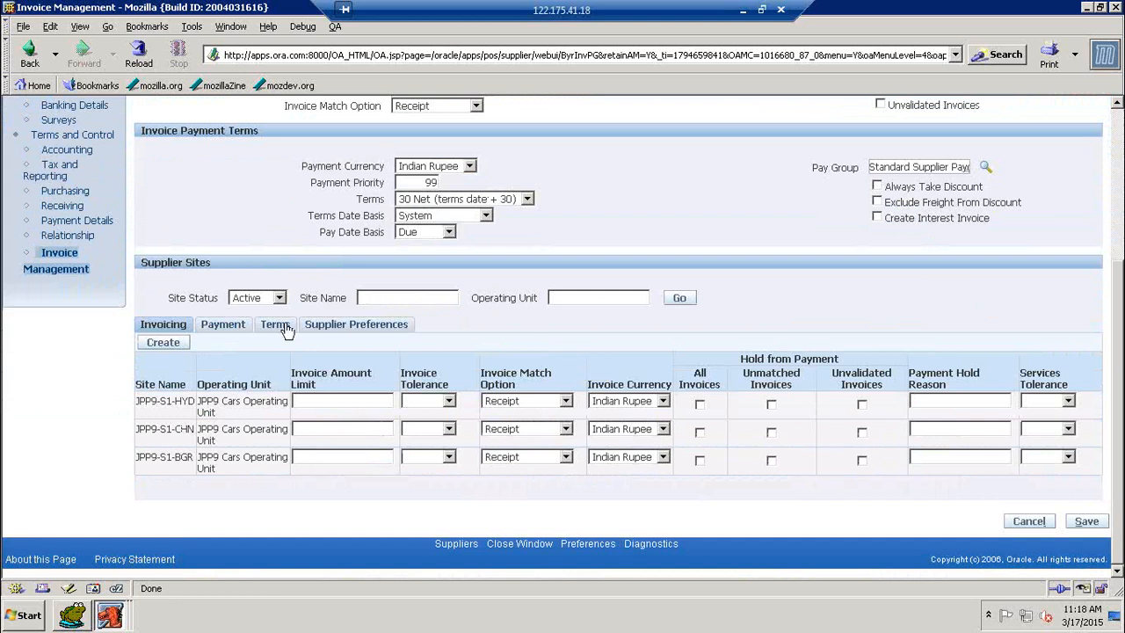
{"action": "left_click", "coordinate": [230, 325]}
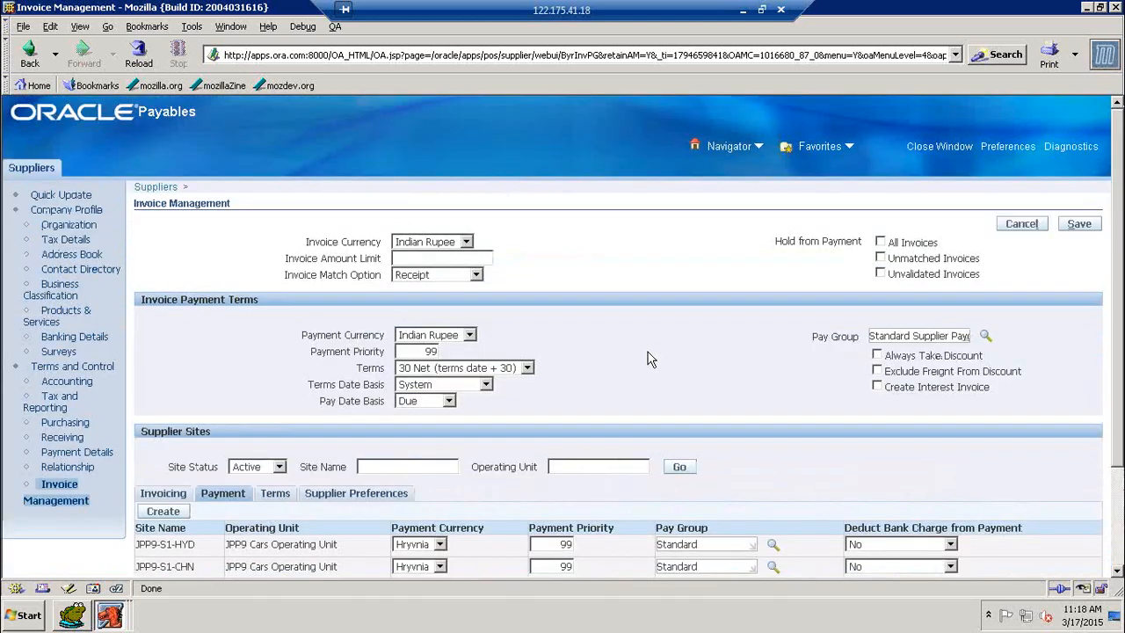
Set the payment currency of the first, CHN and BGR sites to Indian Rupee
{"action": "scroll", "coordinate": [650, 356], "scroll_direction": "down", "scroll_amount": 3}
{"action": "left_click", "coordinate": [437, 443]}
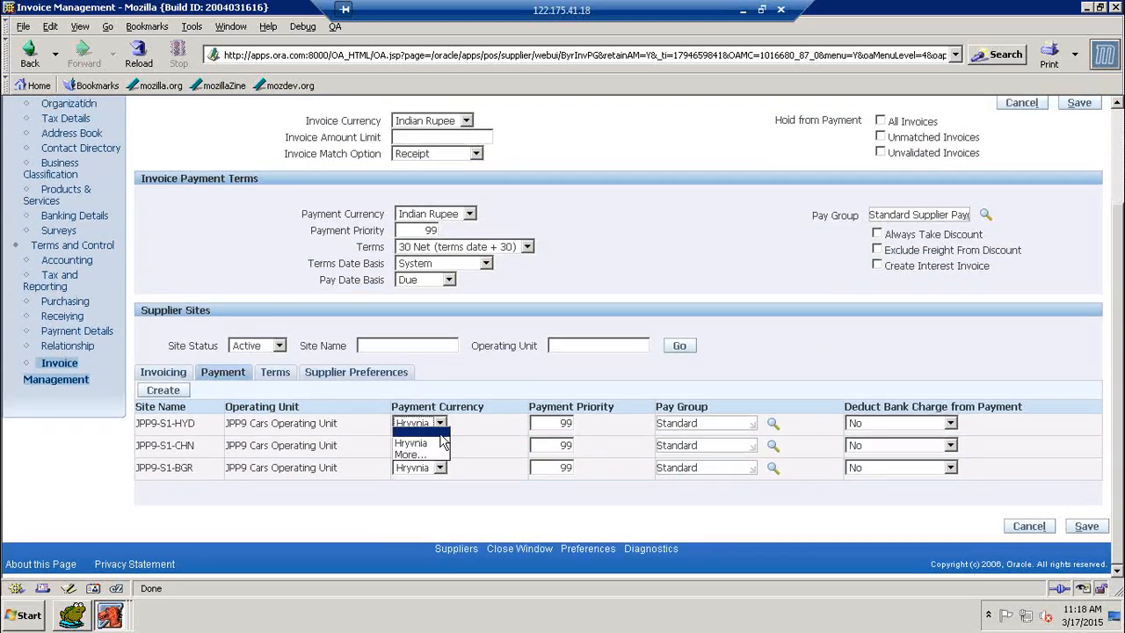
{"action": "left_click", "coordinate": [431, 464]}
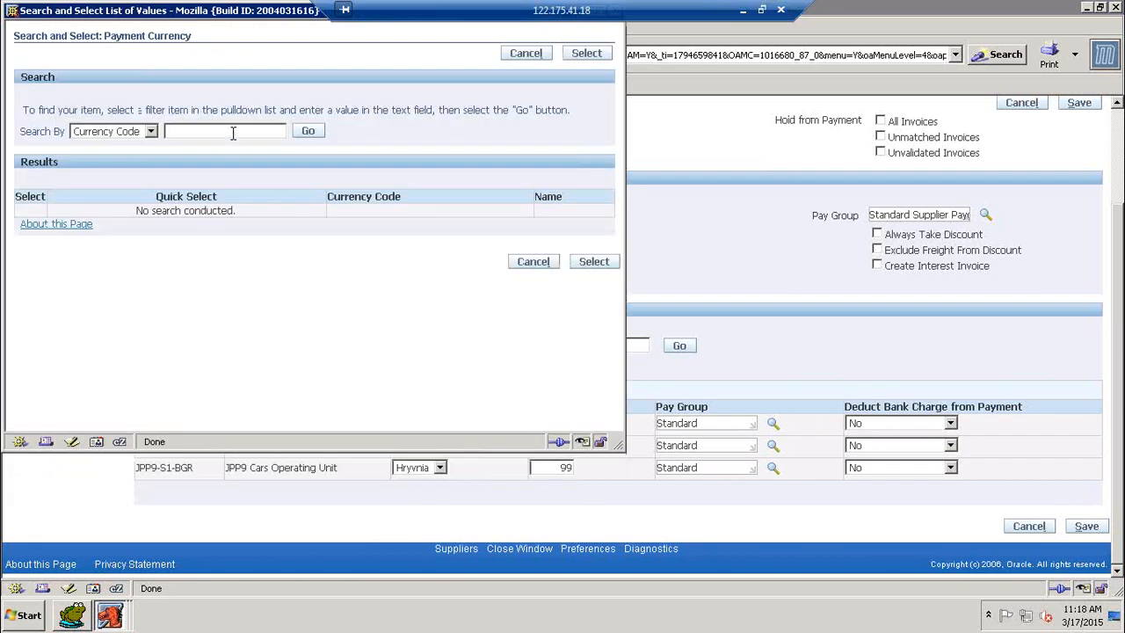
{"action": "type", "text": "INR"}
{"action": "left_click", "coordinate": [315, 136]}
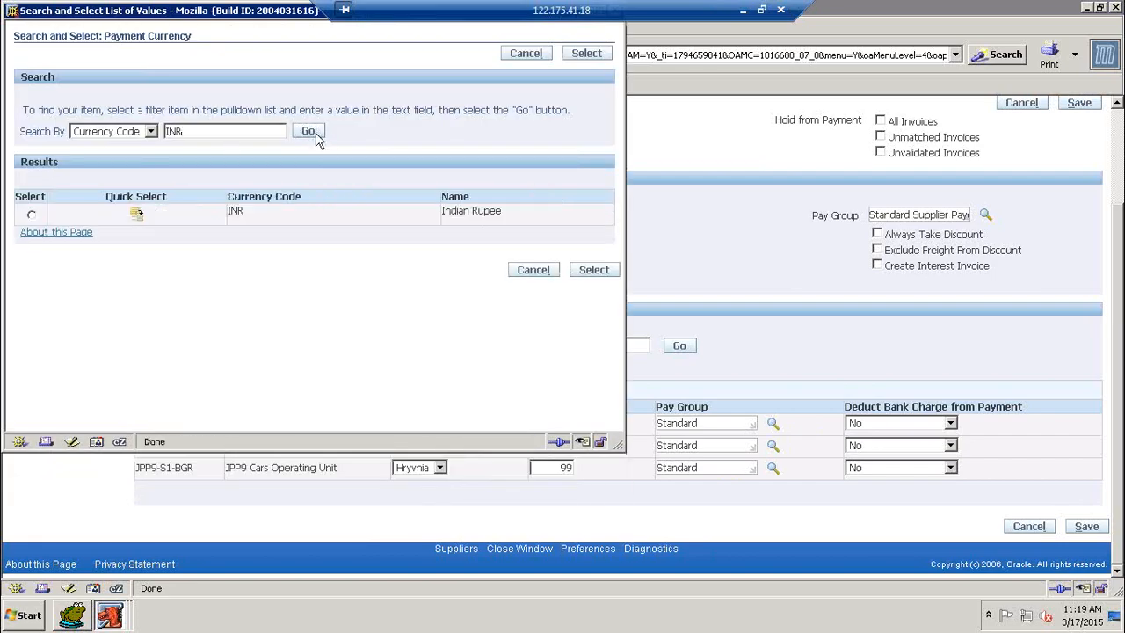
{"action": "left_click", "coordinate": [141, 219]}
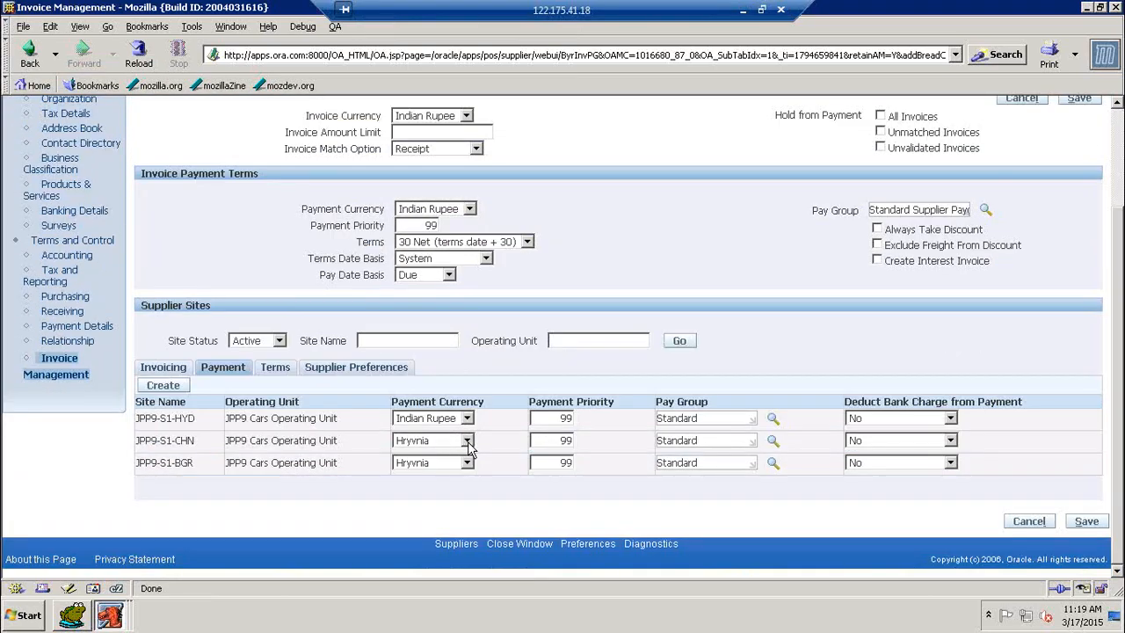
{"action": "left_click", "coordinate": [468, 441]}
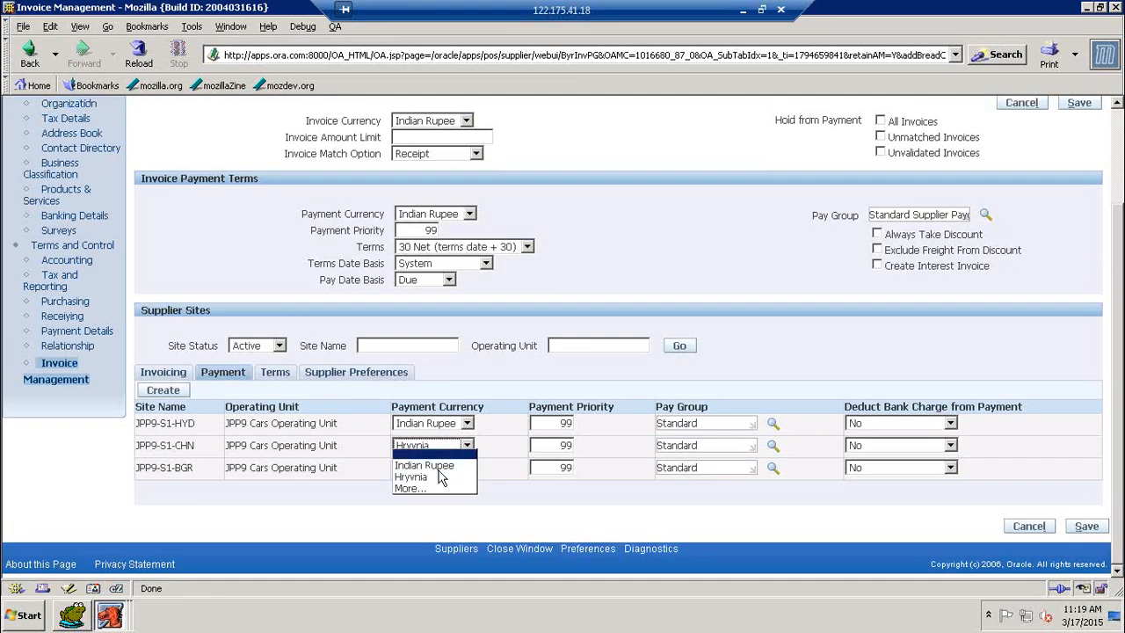
{"action": "left_click", "coordinate": [426, 463]}
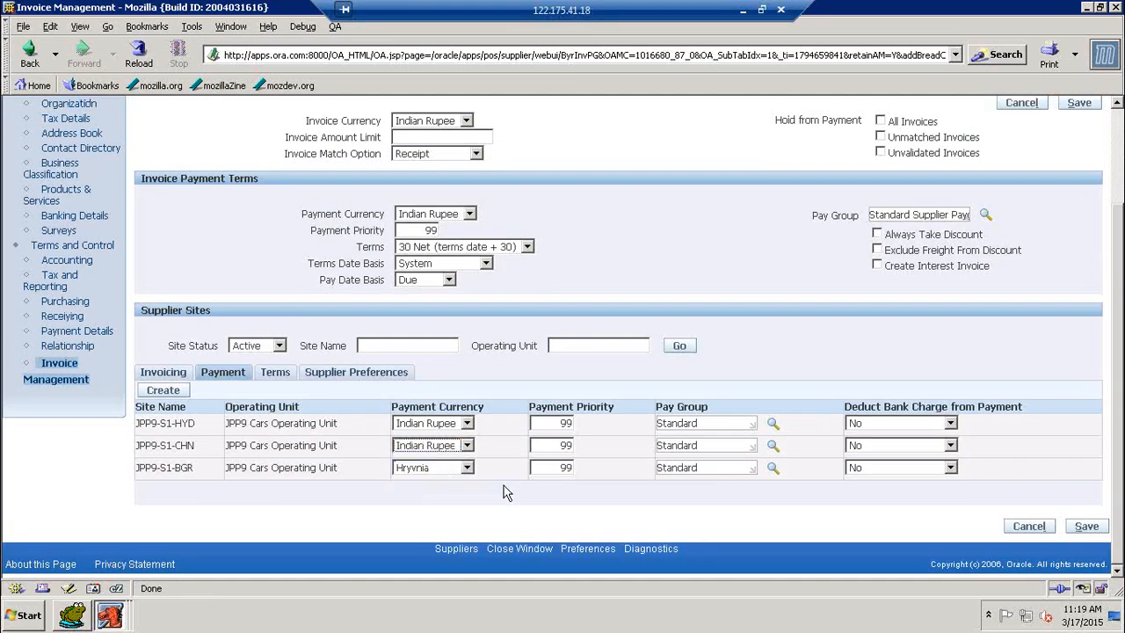
{"action": "left_click", "coordinate": [468, 468]}
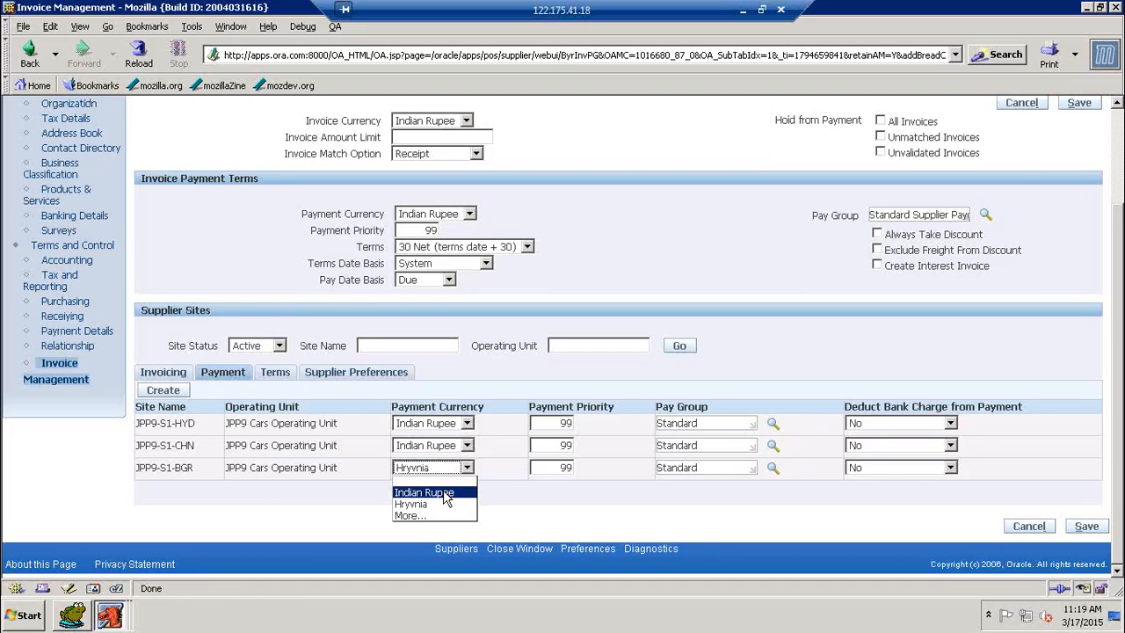
{"action": "left_click", "coordinate": [446, 494]}
Review the sites' Terms and Supplier Preferences, then return to the Invoicing details
{"action": "left_click", "coordinate": [275, 373]}
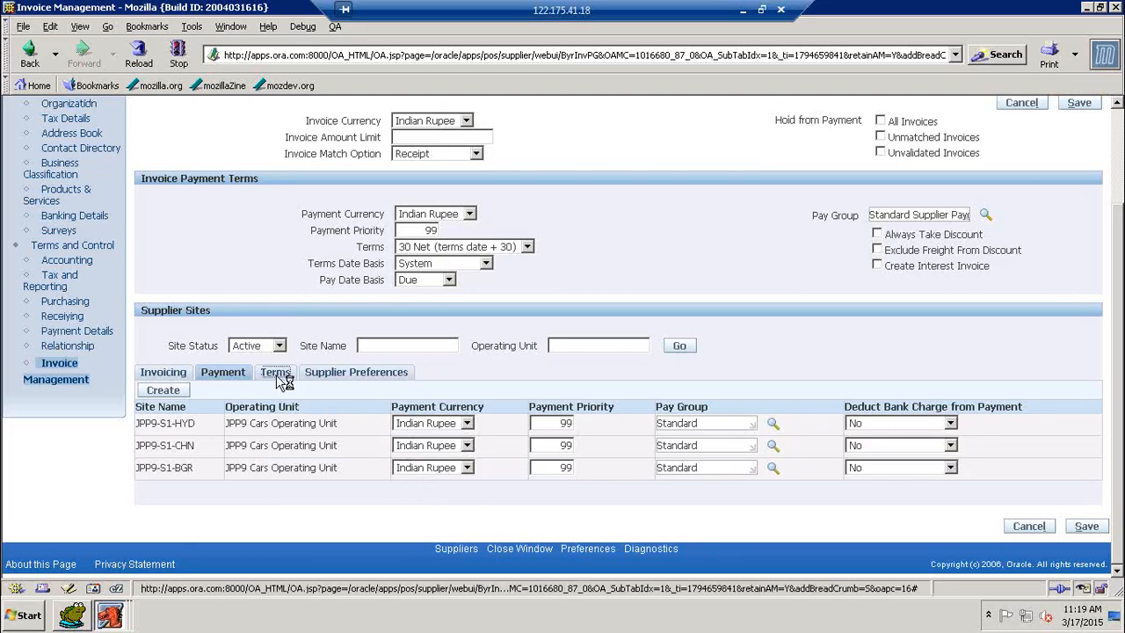
{"action": "scroll", "coordinate": [525, 412], "scroll_direction": "down", "scroll_amount": 3}
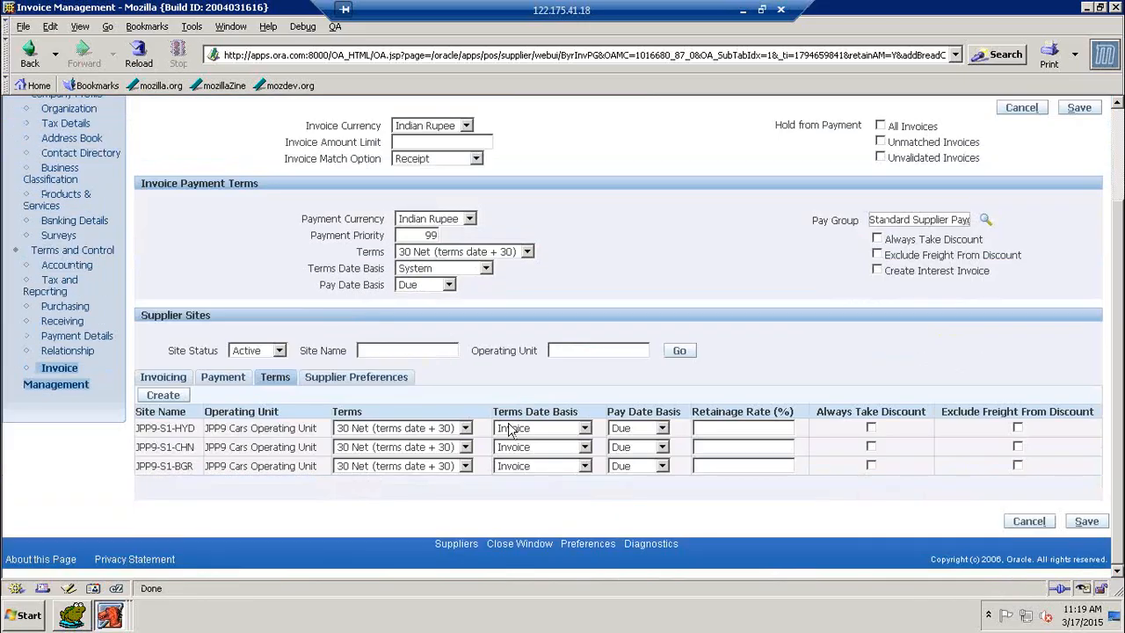
{"action": "left_click", "coordinate": [351, 377]}
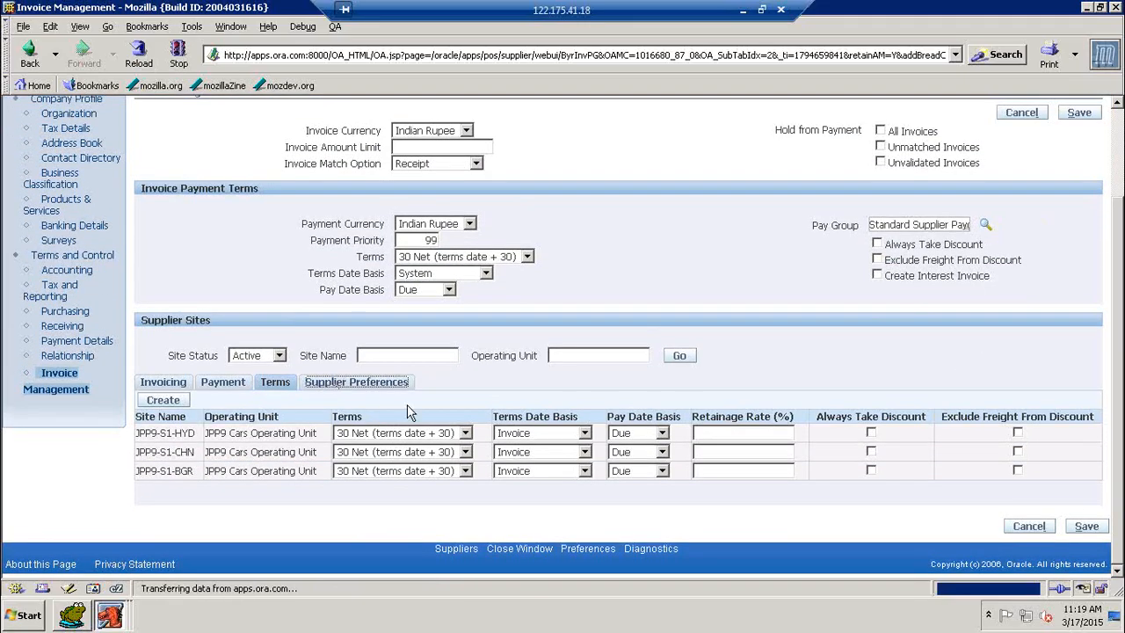
{"action": "scroll", "coordinate": [534, 419], "scroll_direction": "down", "scroll_amount": 3}
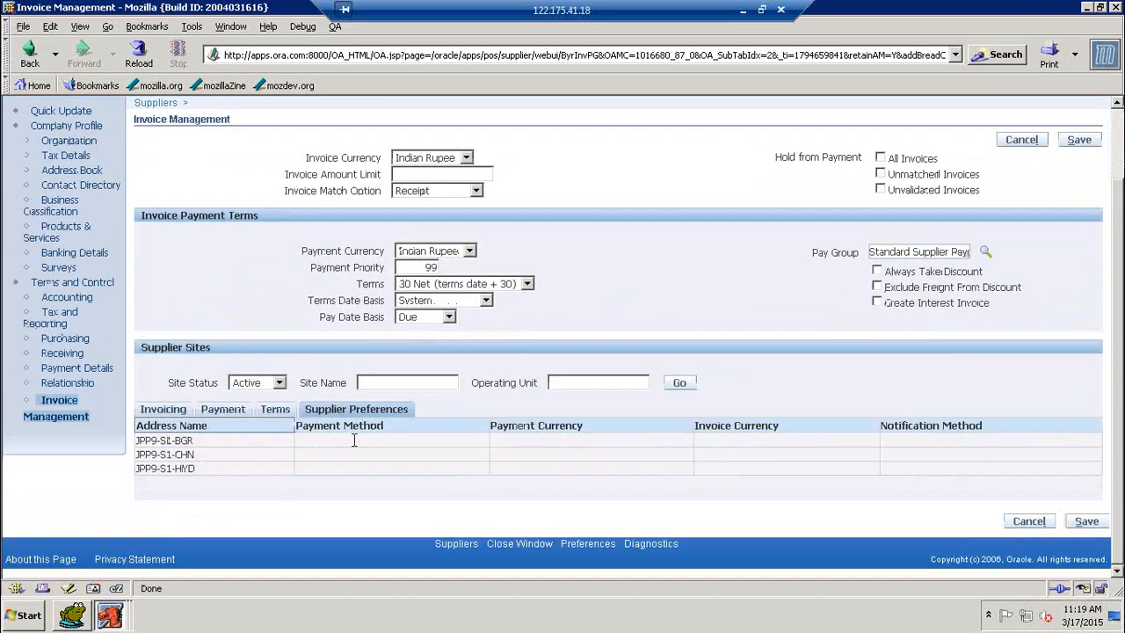
{"action": "left_click", "coordinate": [167, 410]}
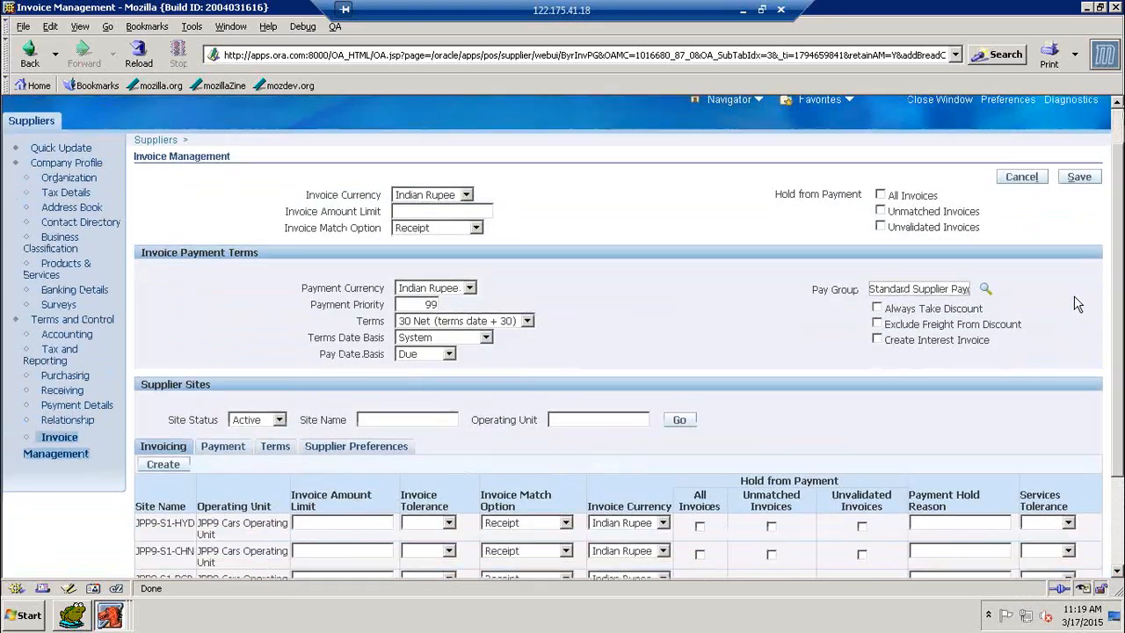
{"action": "scroll", "coordinate": [1077, 304], "scroll_direction": "down", "scroll_amount": 2}
Save the Indian Rupee currency changes and close the supplier browser window
{"action": "left_click", "coordinate": [1079, 130]}
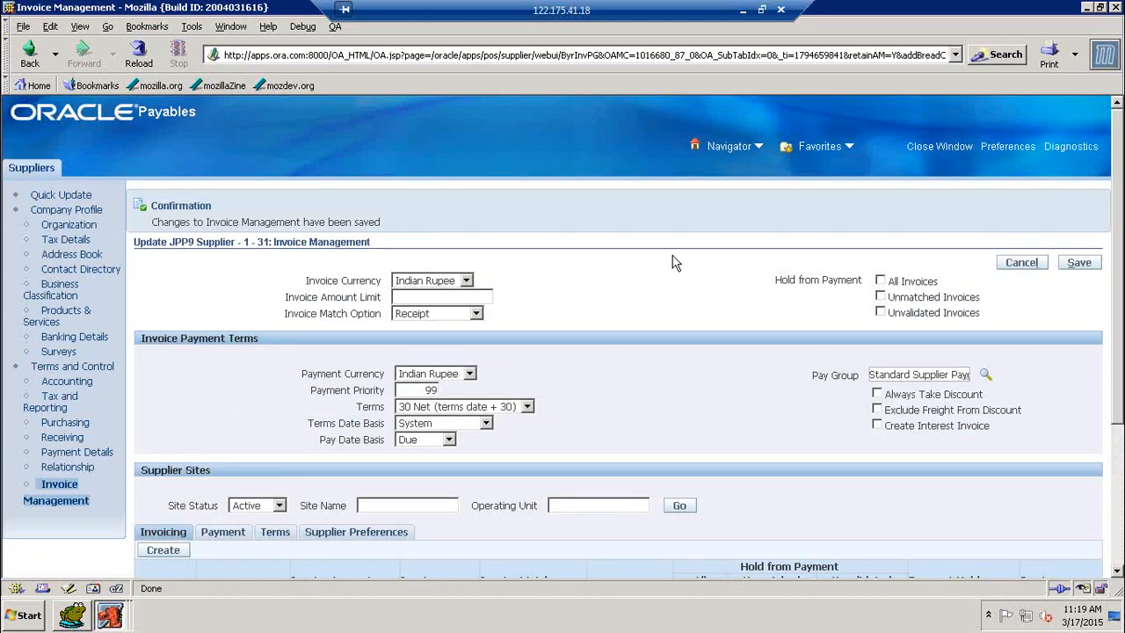
{"action": "scroll", "coordinate": [764, 230], "scroll_direction": "down", "scroll_amount": 5}
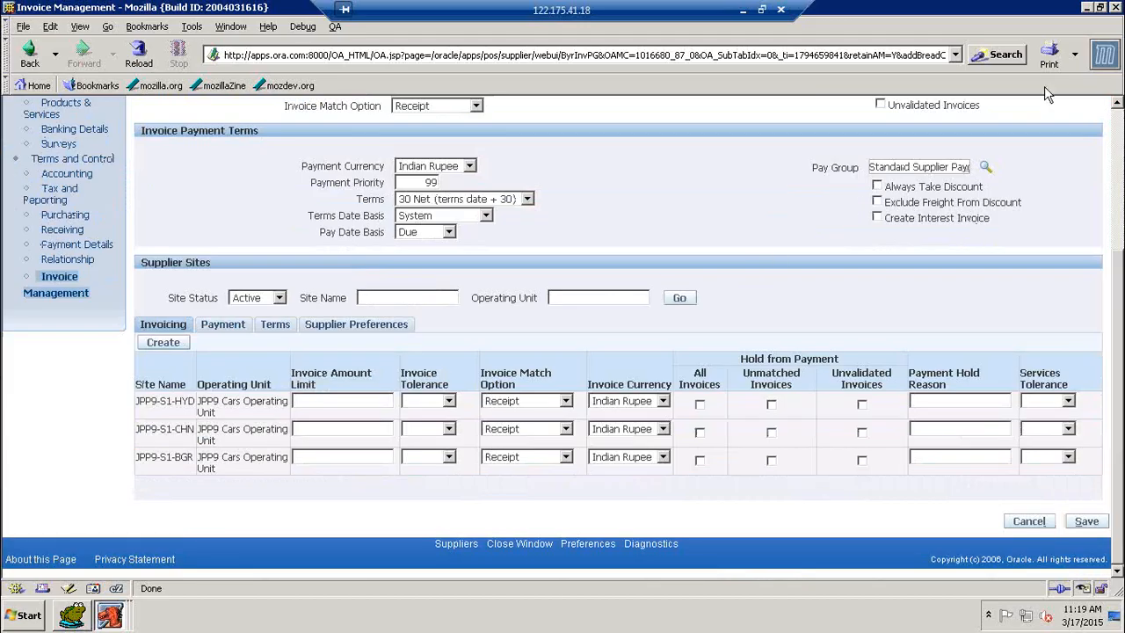
{"action": "left_click", "coordinate": [1116, 7]}
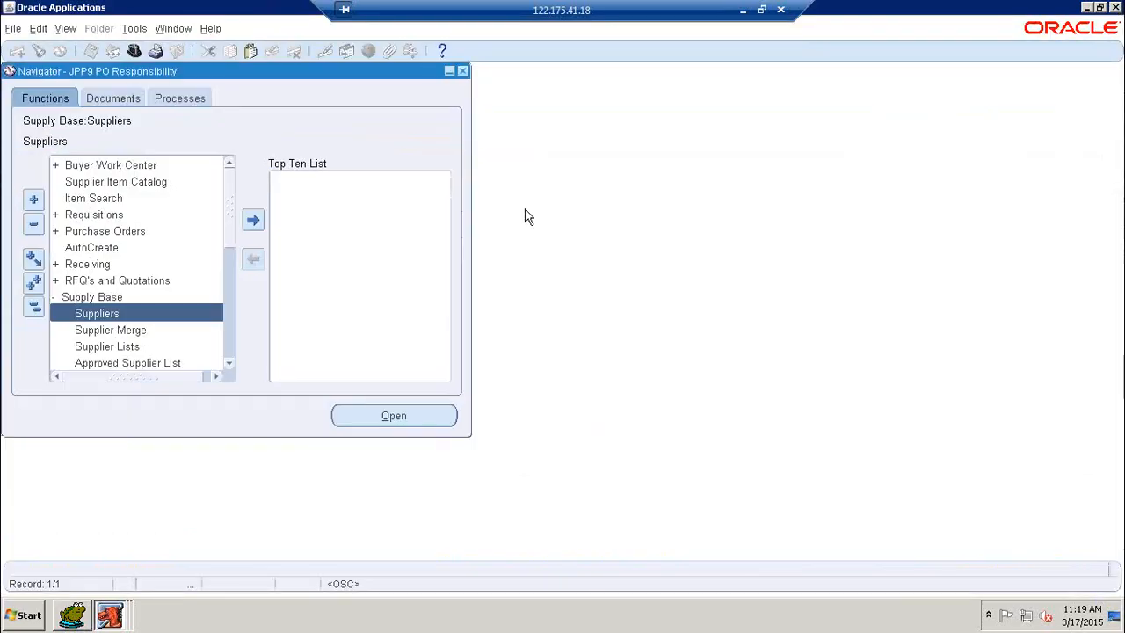
Open AutoCreate with cleared criteria and find the lines of requisition 2
{"action": "left_click", "coordinate": [55, 297]}
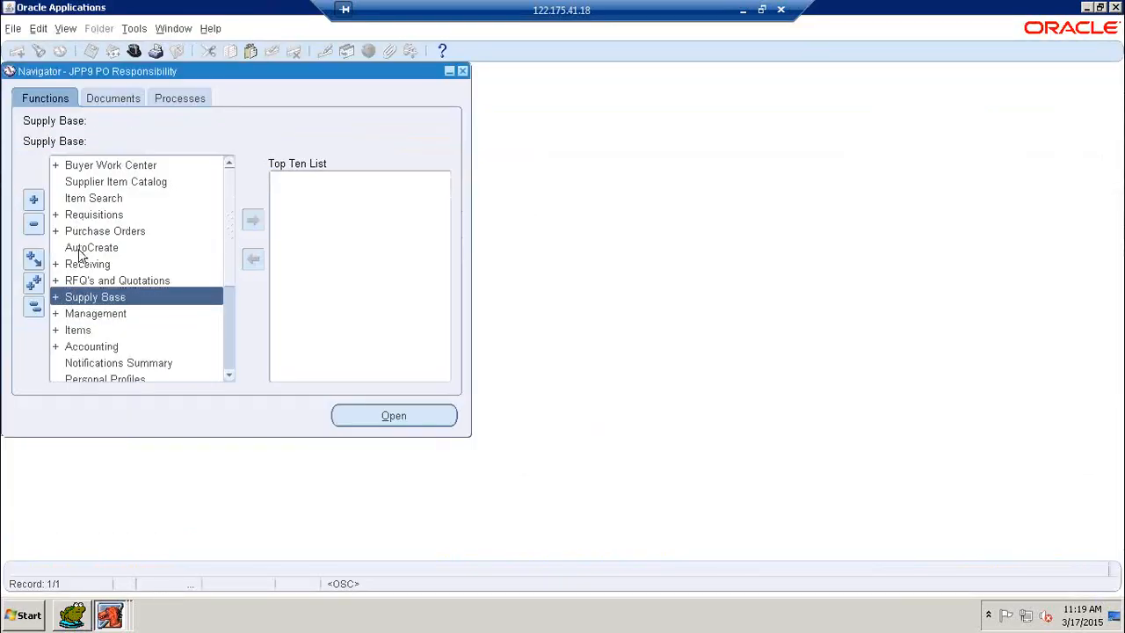
{"action": "double_click", "coordinate": [79, 248]}
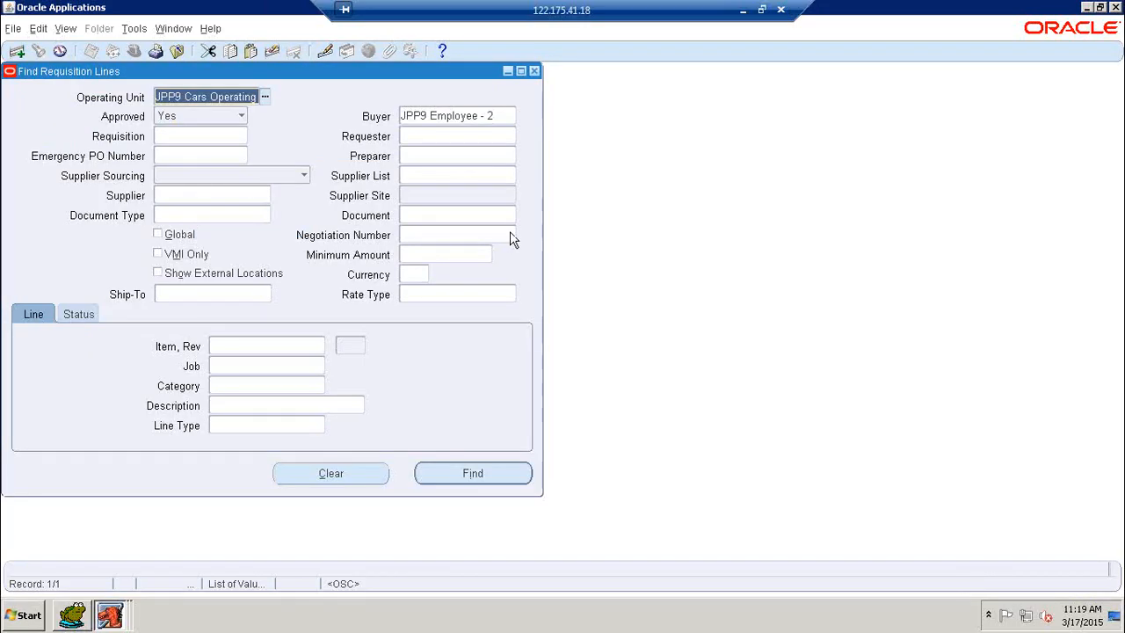
{"action": "left_click", "coordinate": [372, 475]}
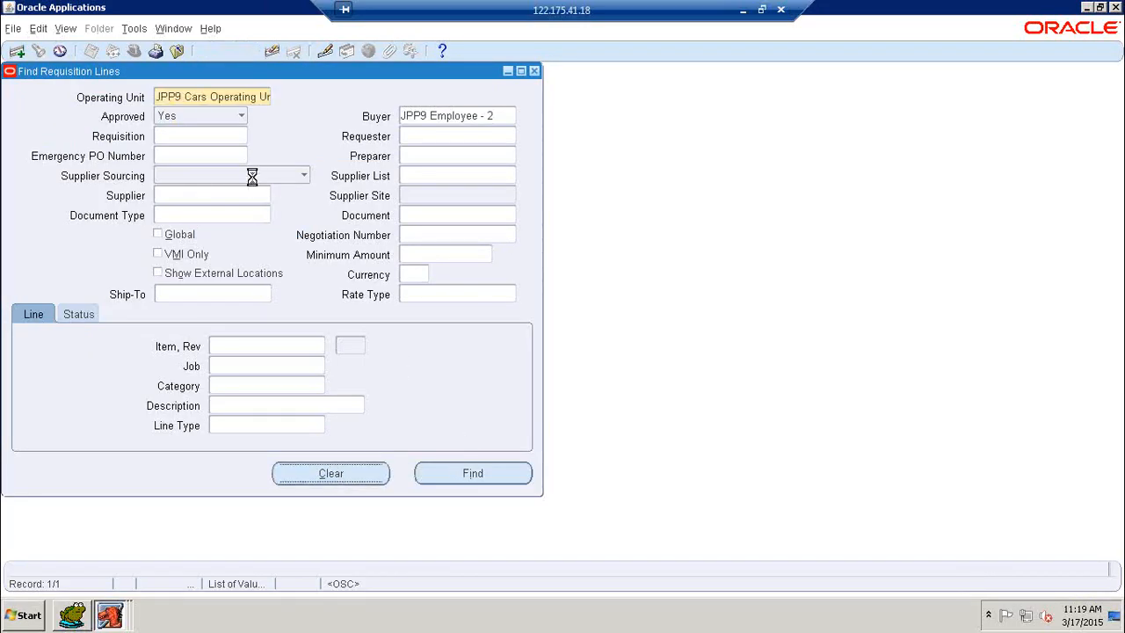
{"action": "left_click", "coordinate": [214, 137]}
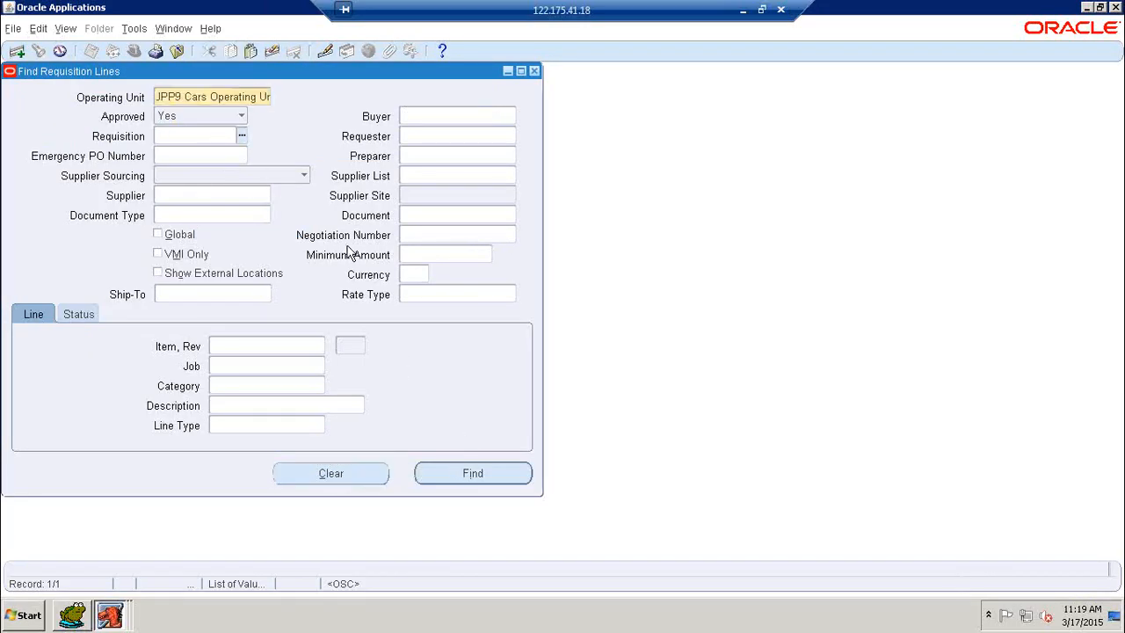
{"action": "type", "text": "2"}
{"action": "left_click", "coordinate": [500, 478]}
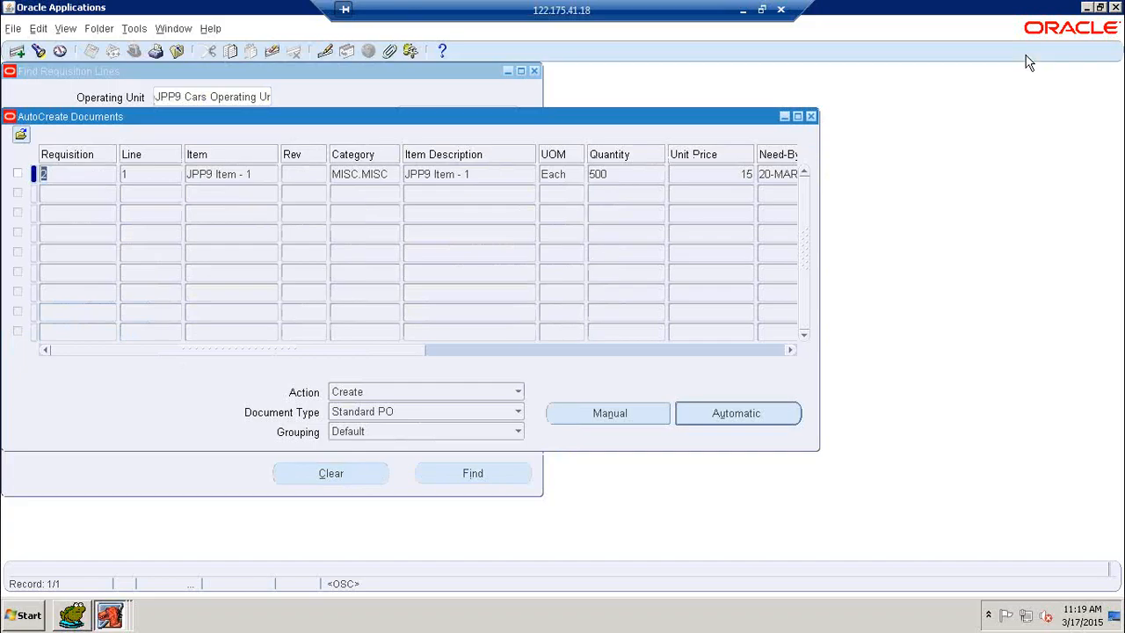
Select requisition 2's JPP9 Item - 1 line and set grouping to Requisition
{"action": "left_click", "coordinate": [18, 173]}
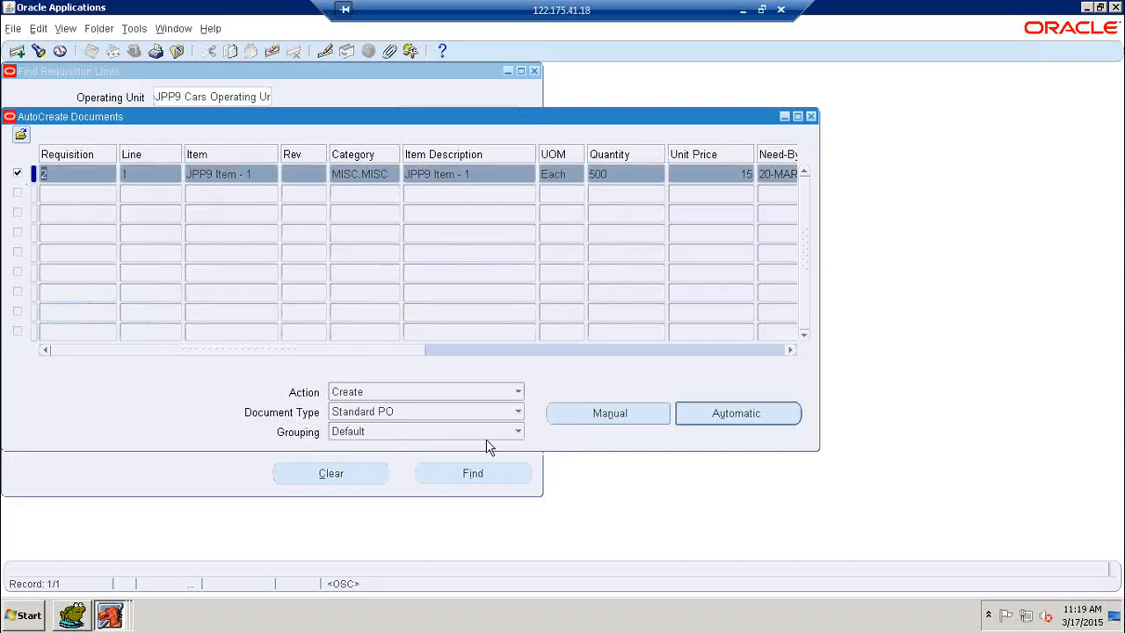
{"action": "left_click", "coordinate": [518, 432]}
{"action": "left_click", "coordinate": [421, 449]}
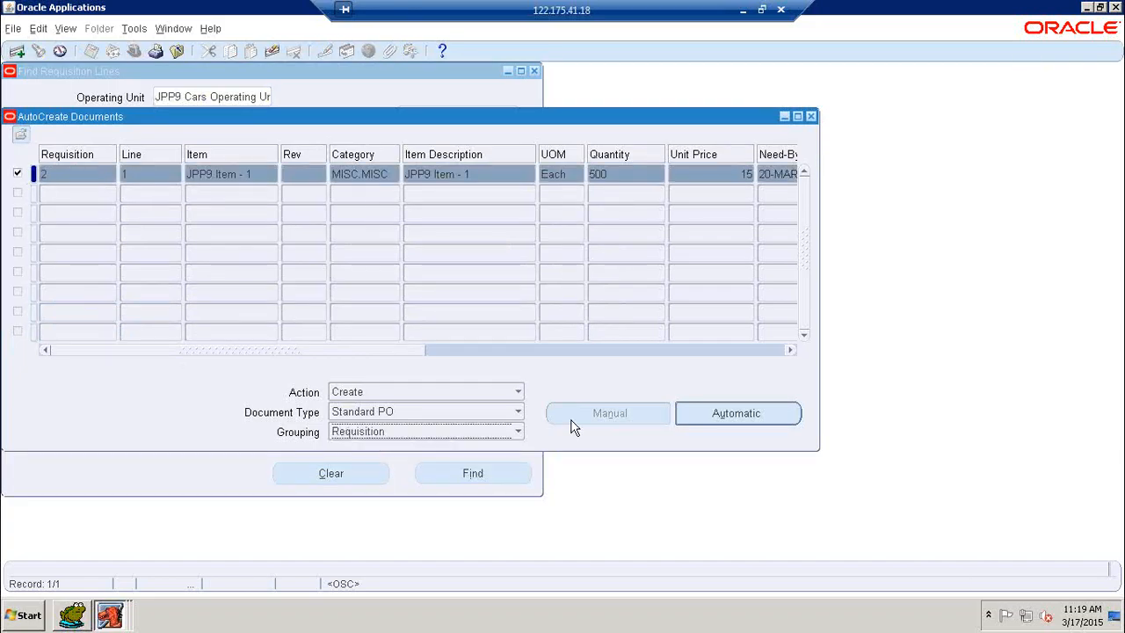
{"action": "left_click", "coordinate": [744, 414]}
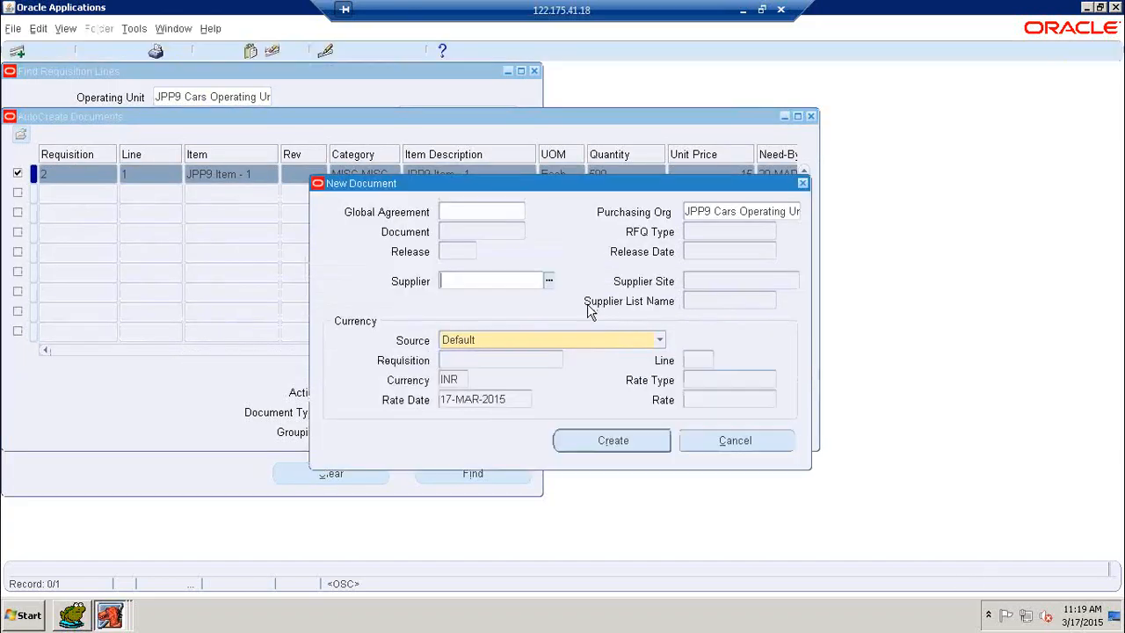
Set the supplier to JPP9 Supplier - 1 with supplier site JPP9-S1-HYD
{"action": "type", "text": "JPP9"}
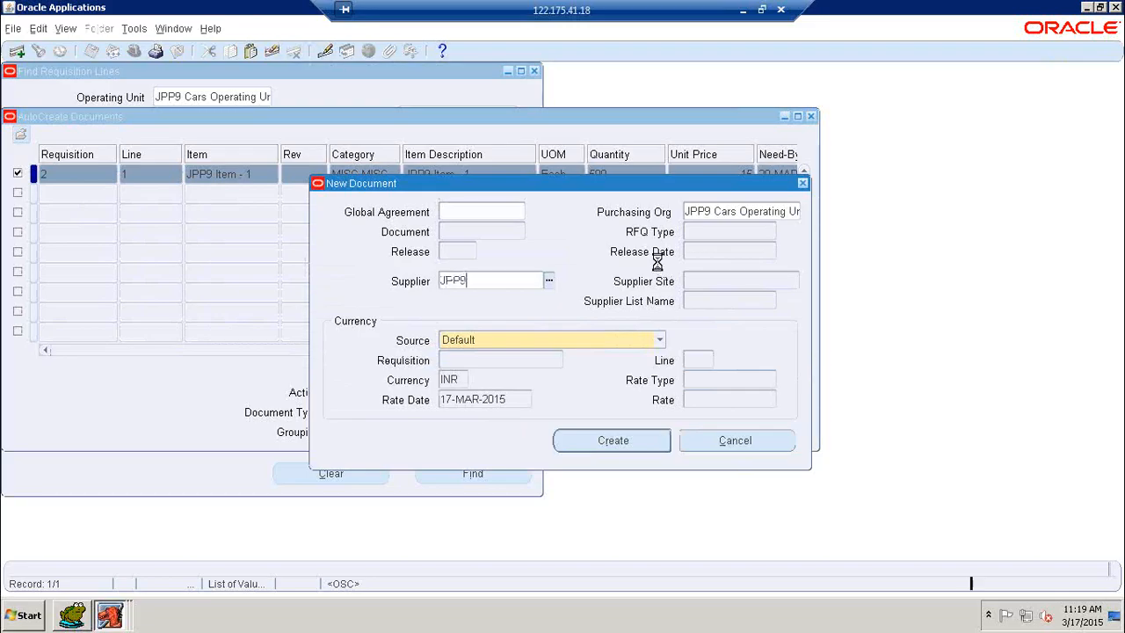
{"action": "key", "text": "Tab"}
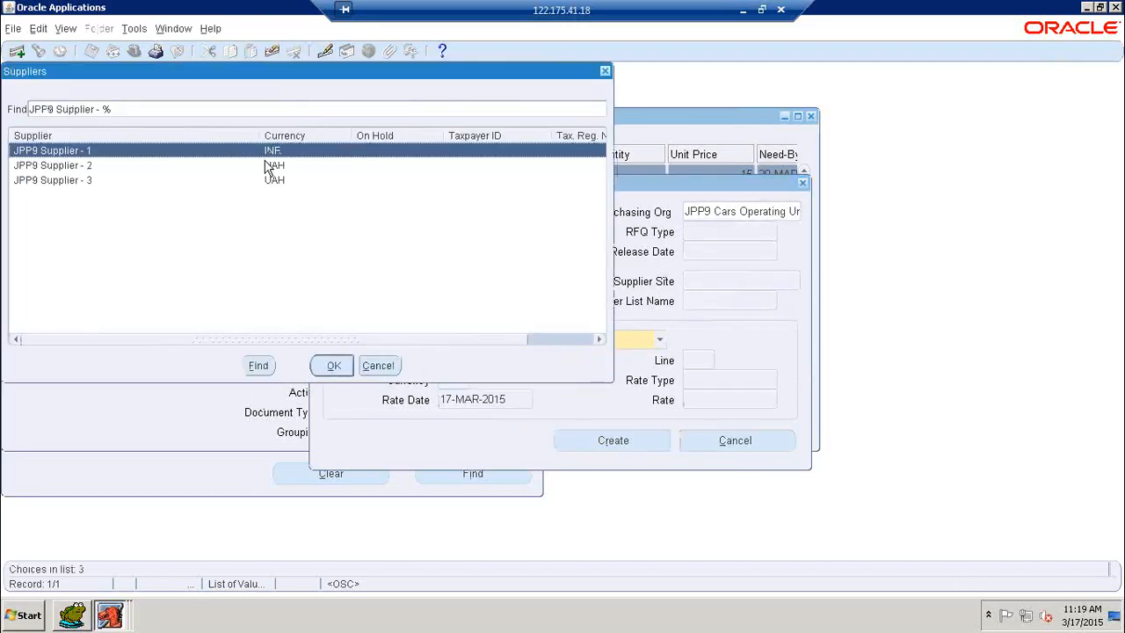
{"action": "left_click", "coordinate": [331, 367]}
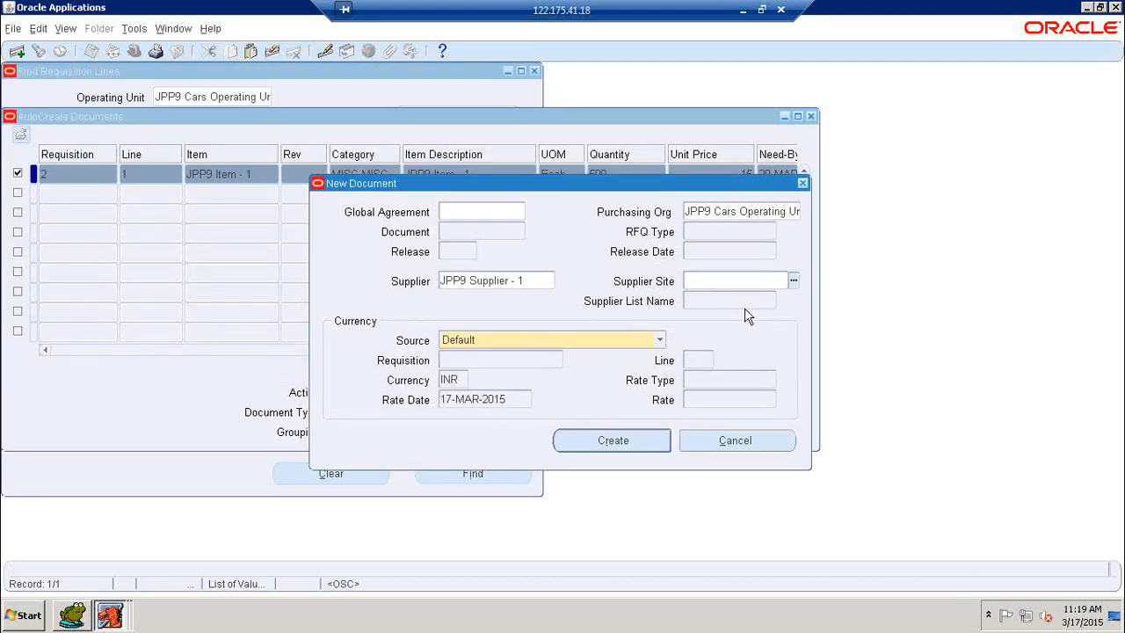
{"action": "left_click", "coordinate": [792, 282]}
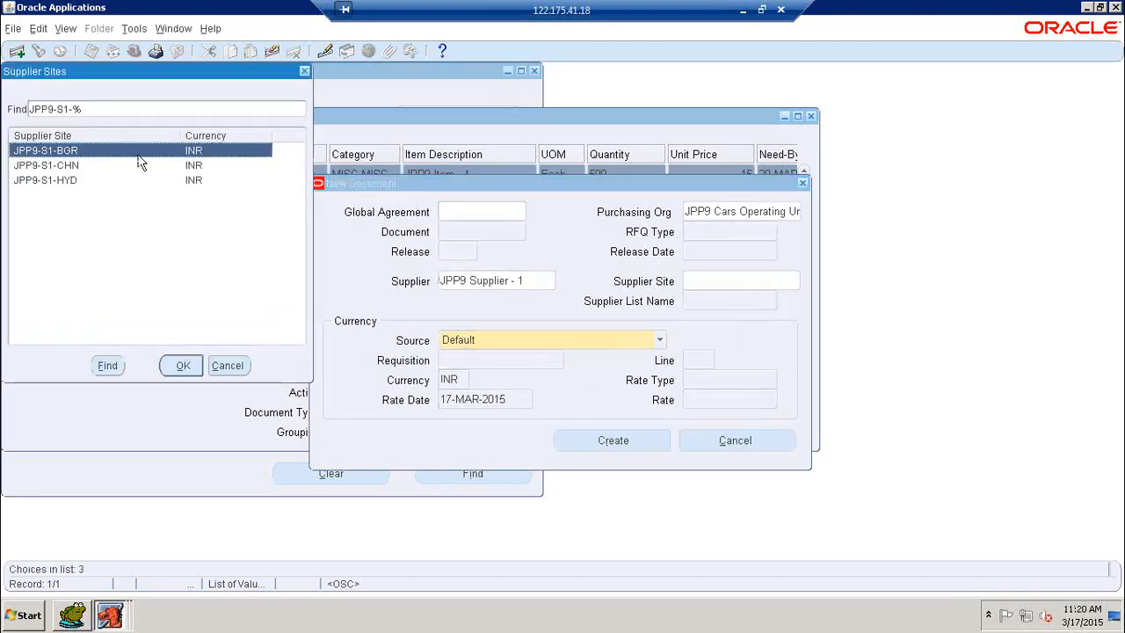
{"action": "left_click", "coordinate": [76, 180]}
{"action": "left_click", "coordinate": [183, 365]}
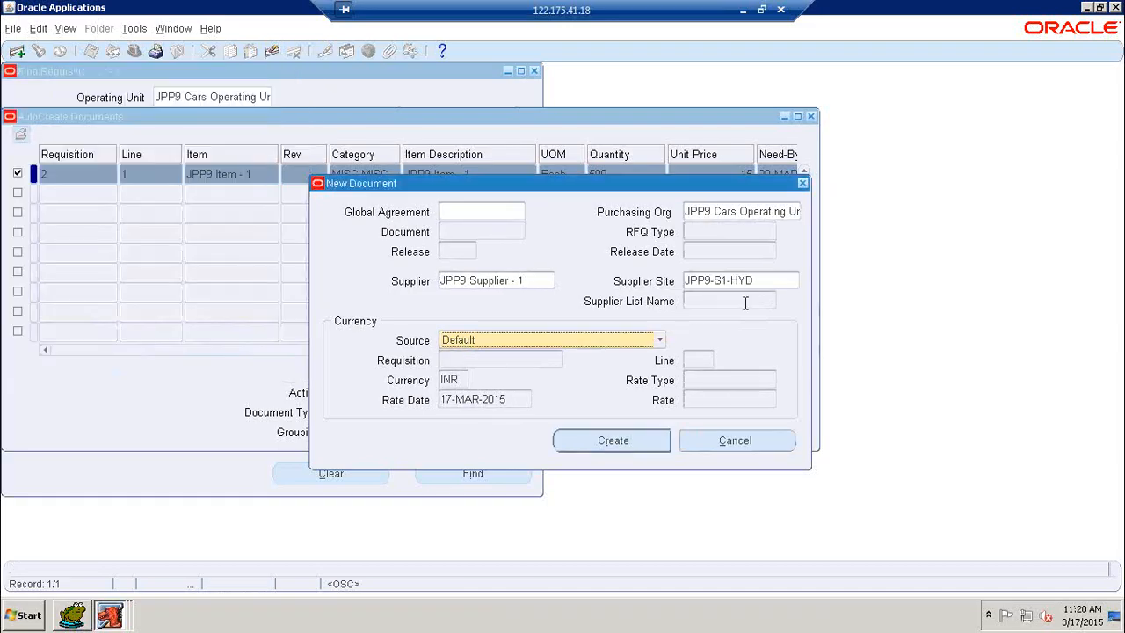
Set the currency source to Specify and create the purchase order
{"action": "left_click", "coordinate": [660, 343]}
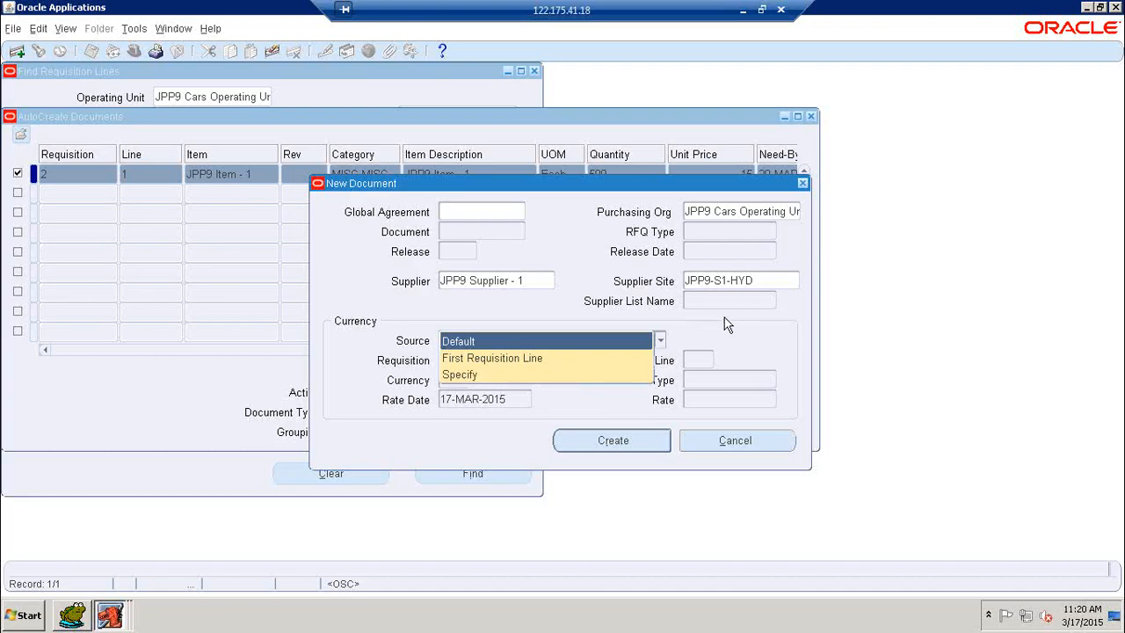
{"action": "left_click", "coordinate": [518, 374]}
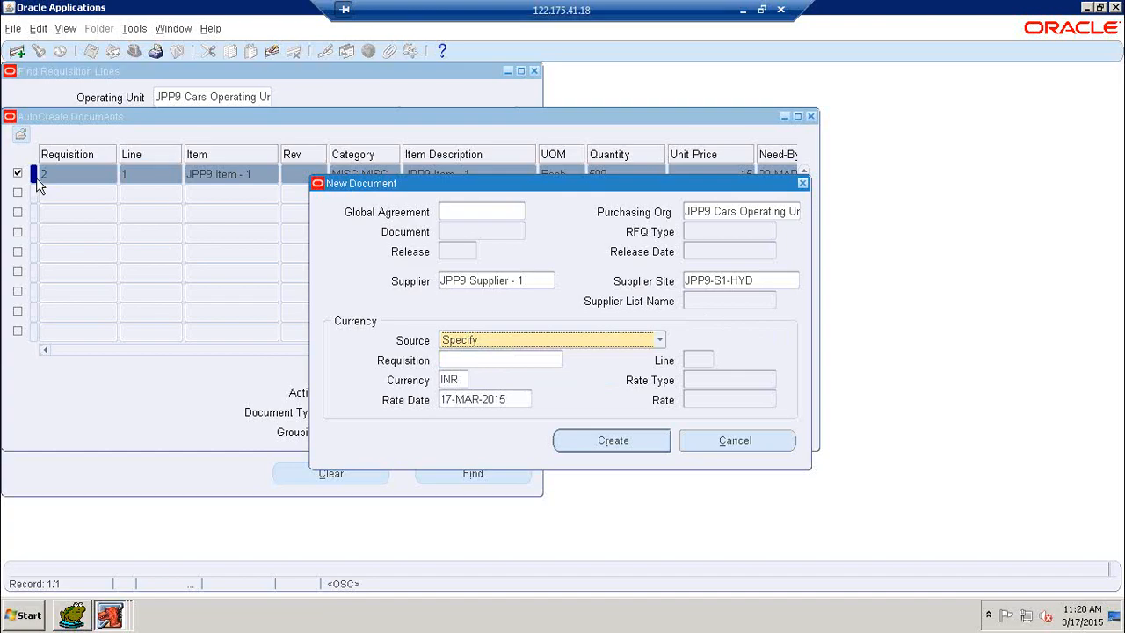
{"action": "left_click", "coordinate": [505, 360]}
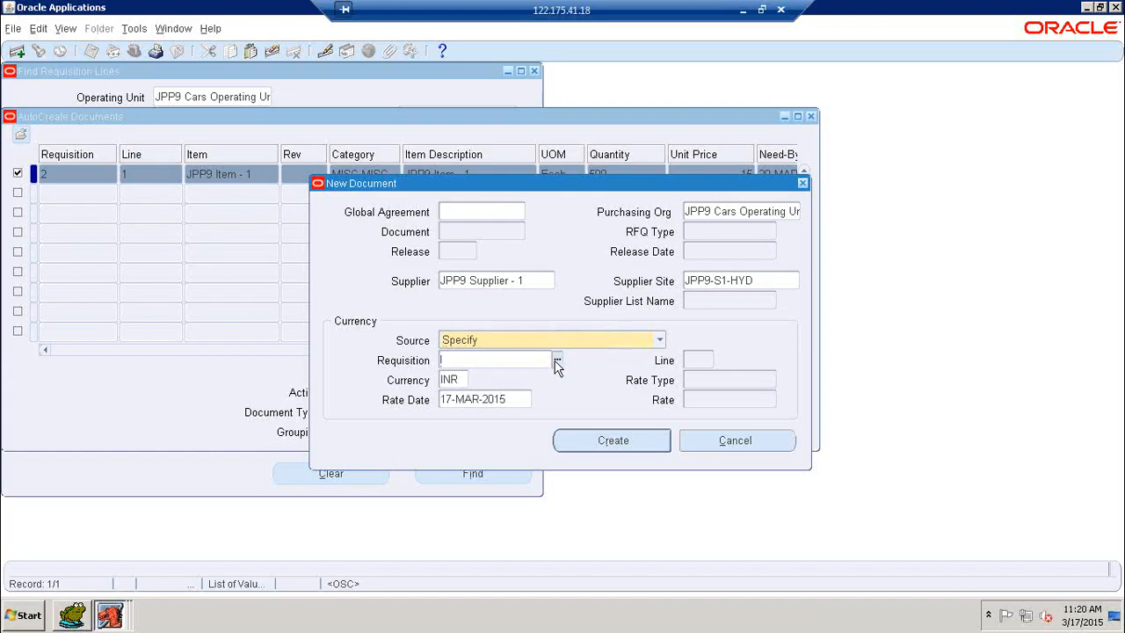
{"action": "left_click", "coordinate": [613, 441]}
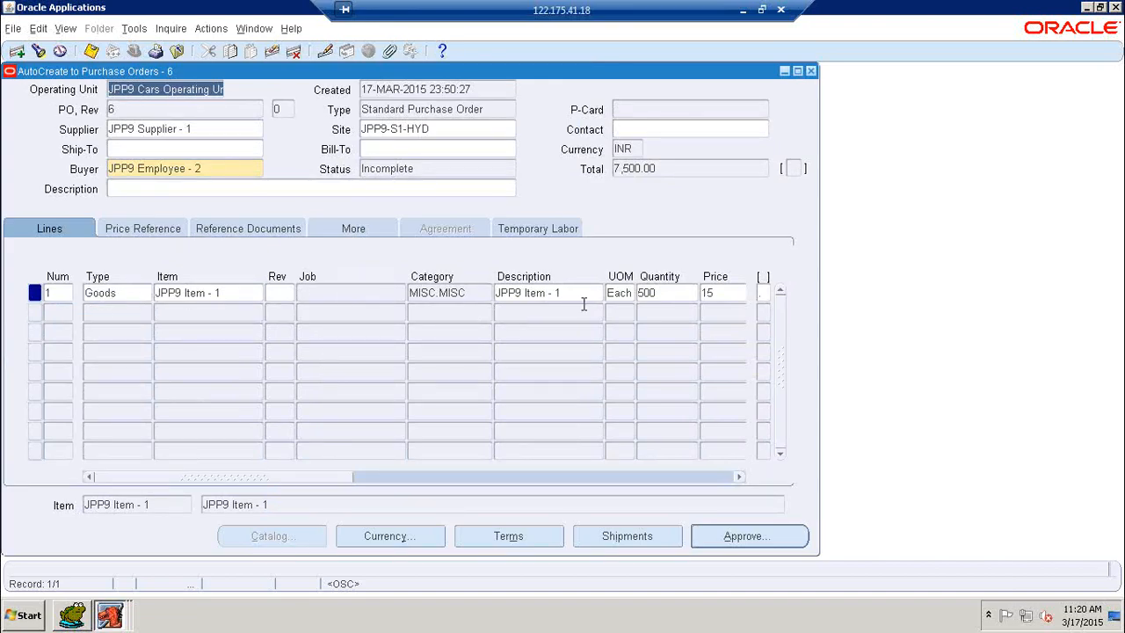
Review PO 6's line, shipment and distribution details, then close the Shipments and Distributions windows
{"action": "left_click_drag", "start_coordinate": [346, 474], "coordinate": [457, 473]}
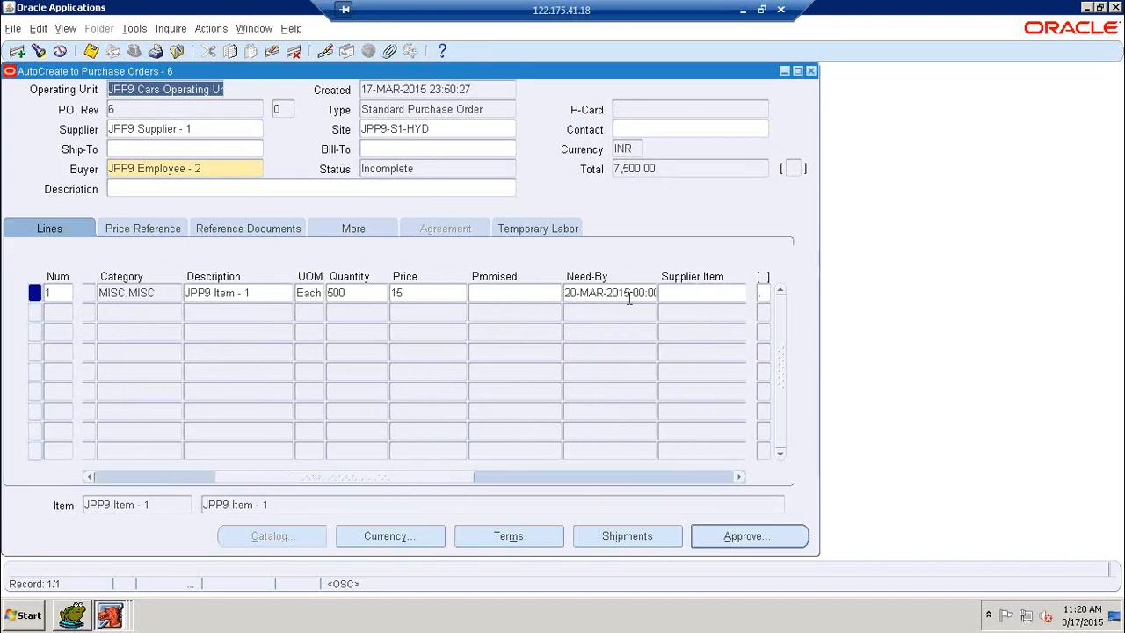
{"action": "left_click", "coordinate": [611, 535]}
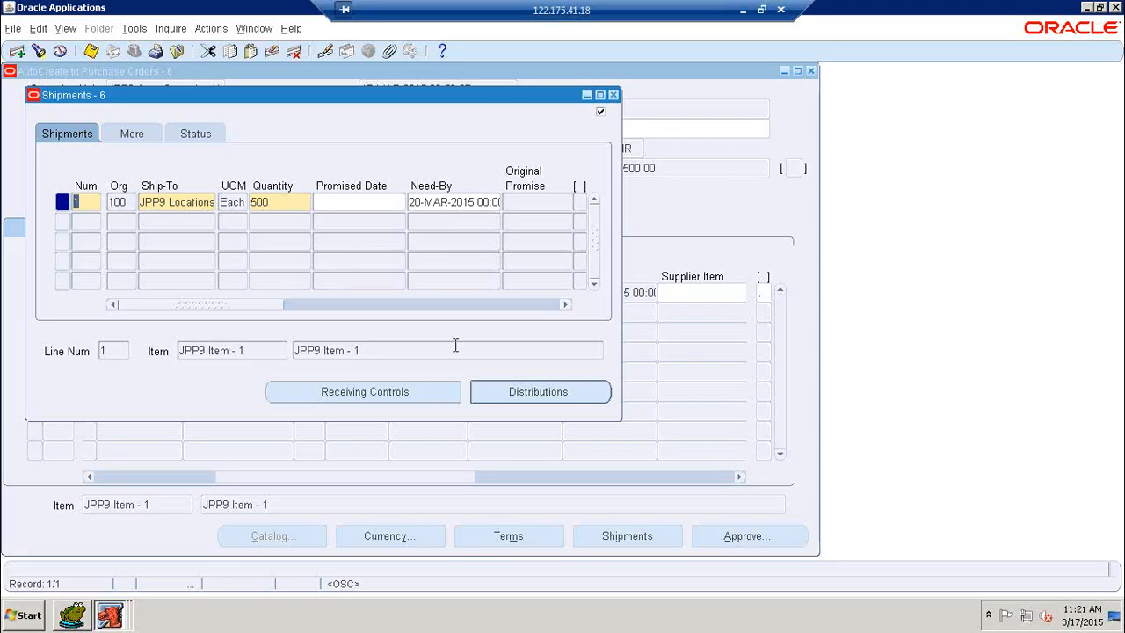
{"action": "left_click", "coordinate": [512, 391]}
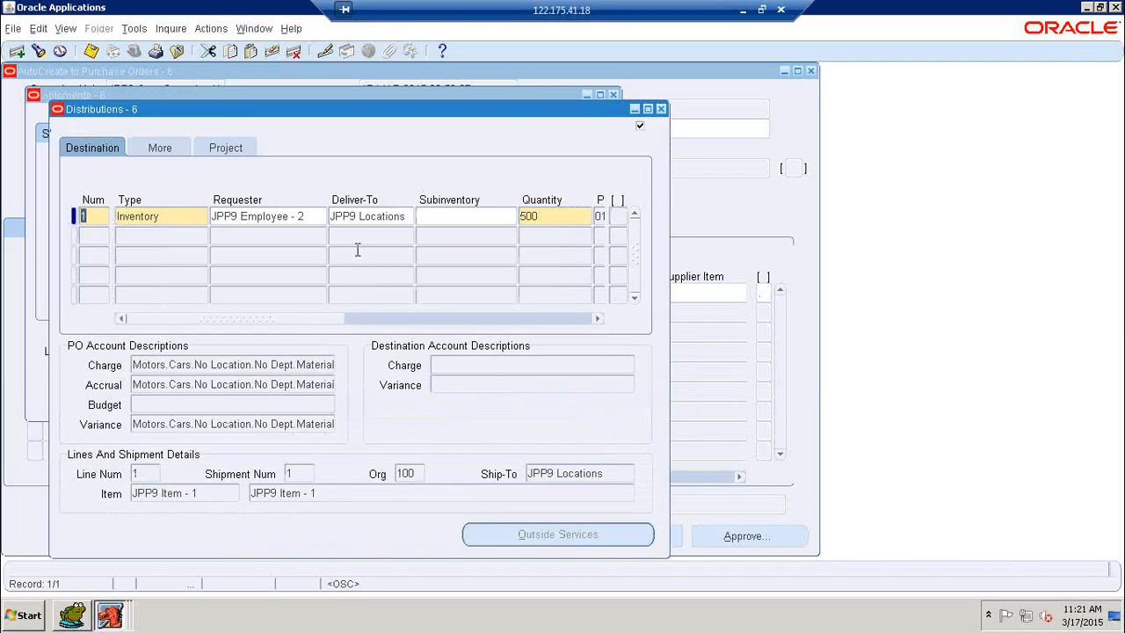
{"action": "left_click_drag", "start_coordinate": [296, 319], "coordinate": [403, 324]}
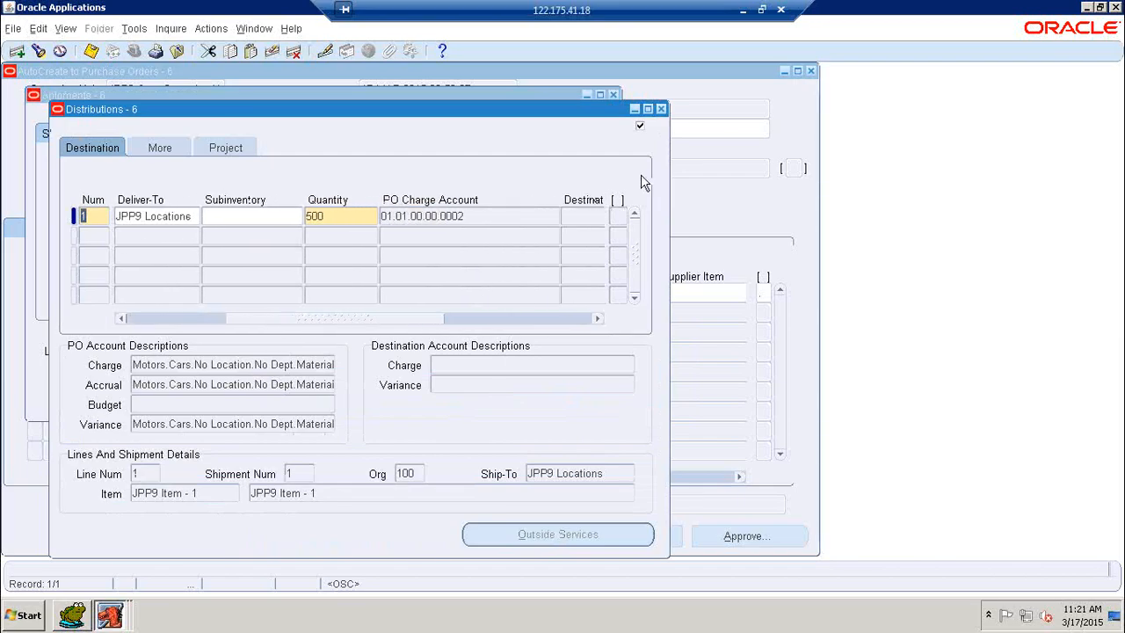
{"action": "left_click", "coordinate": [661, 109]}
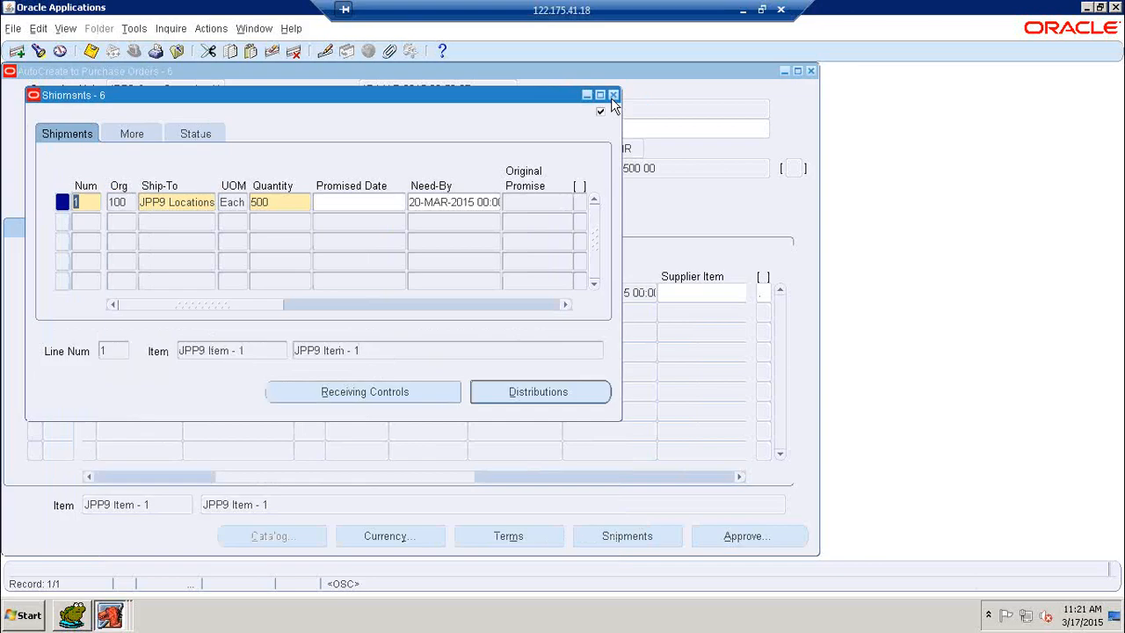
{"action": "left_click", "coordinate": [613, 95]}
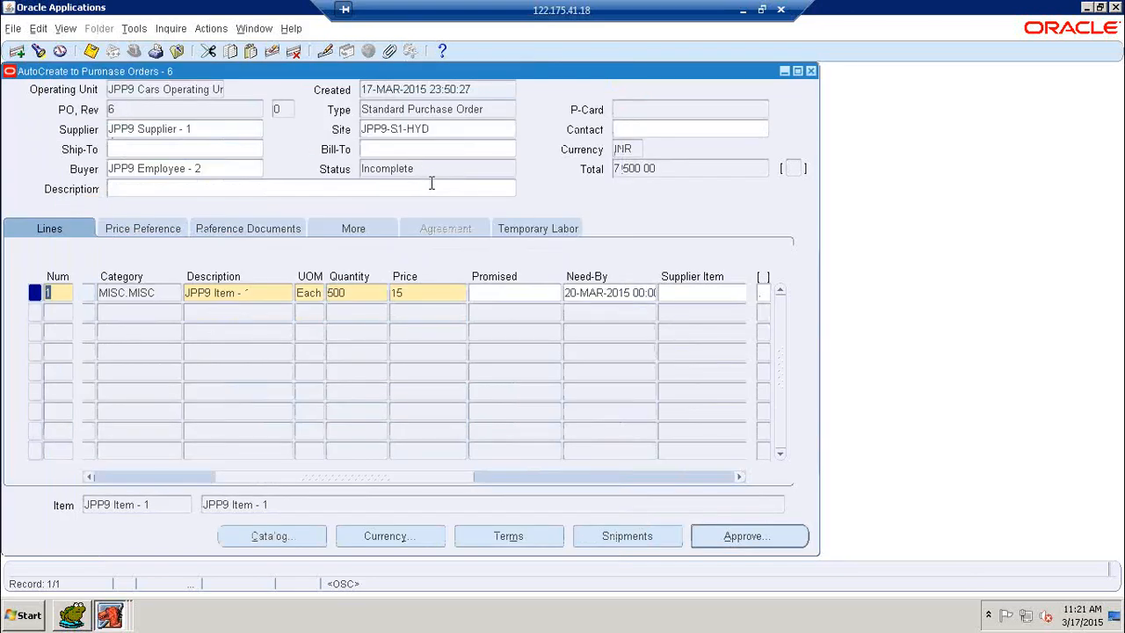
Set the ship-to location to JPP9 Locations and the bill-to to the JPP9 location
{"action": "left_click", "coordinate": [227, 149]}
{"action": "type", "text": "J"}
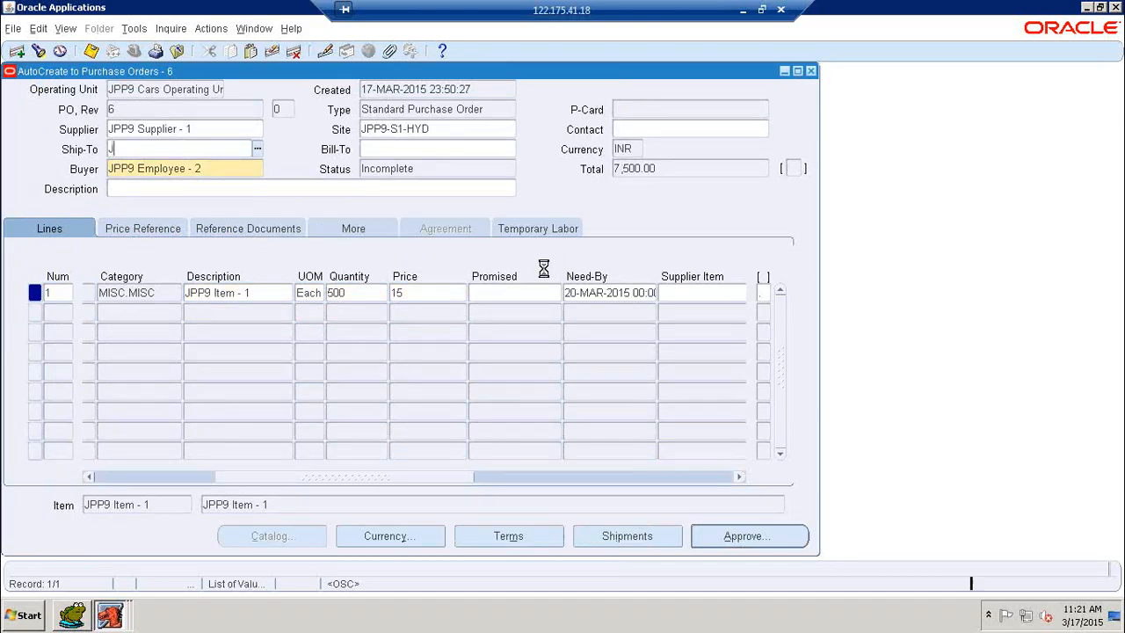
{"action": "type", "text": "PP9 Lo"}
{"action": "key", "text": "Tab"}
{"action": "type", "text": "JPP"}
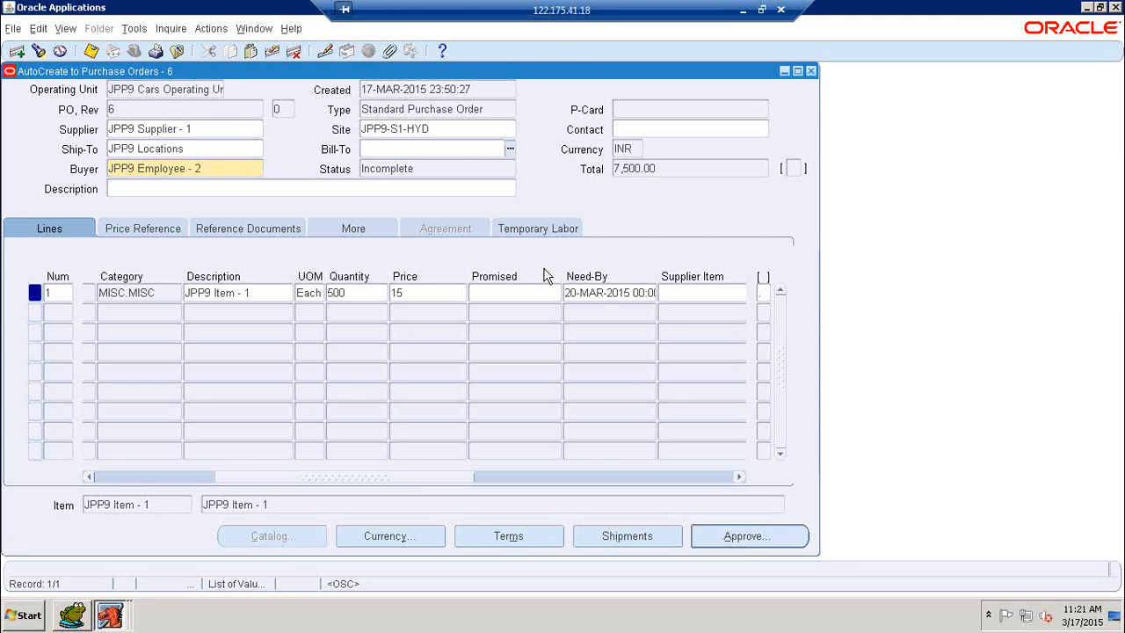
{"action": "type", "text": "9"}
{"action": "key", "text": "Tab"}
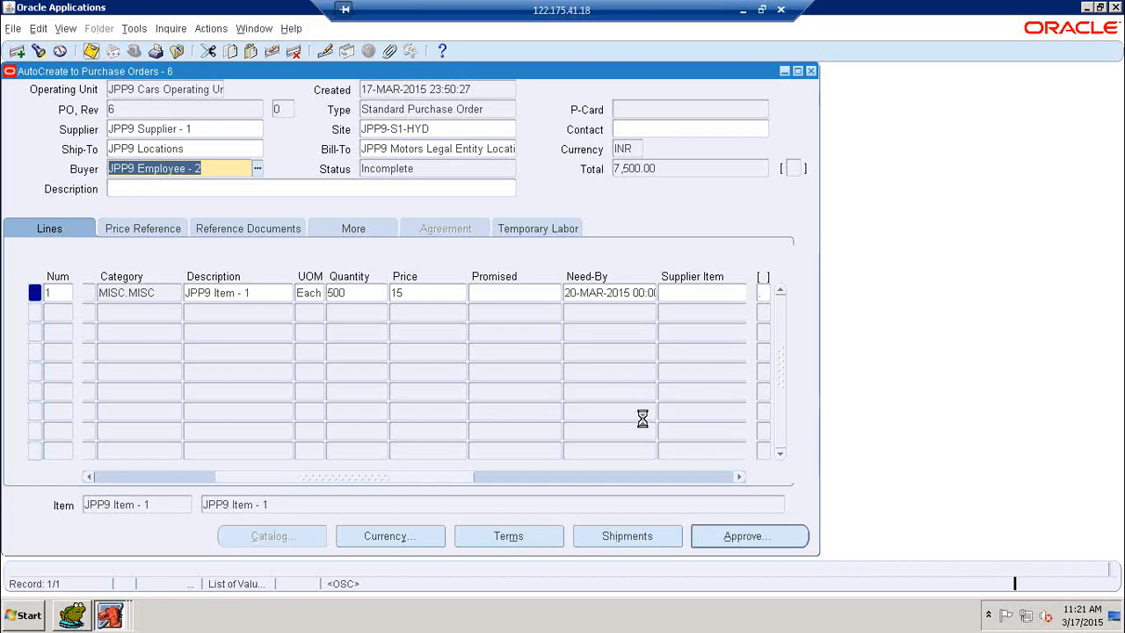
Submit purchase order 6 for approval and close the purchase order window
{"action": "left_click", "coordinate": [742, 542]}
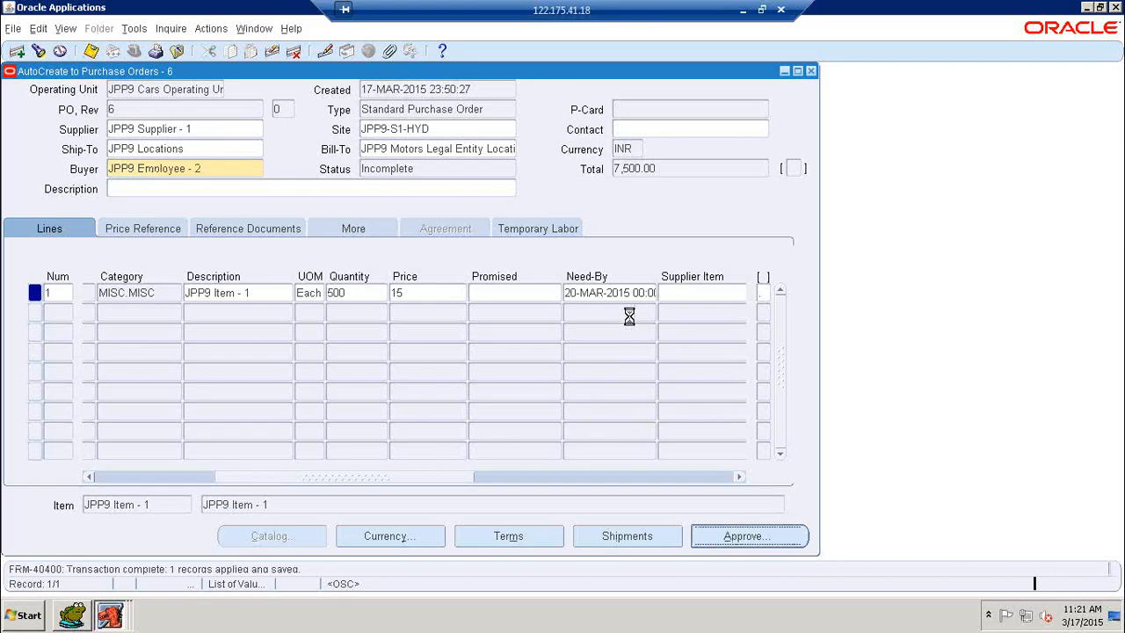
{"action": "left_click", "coordinate": [457, 493]}
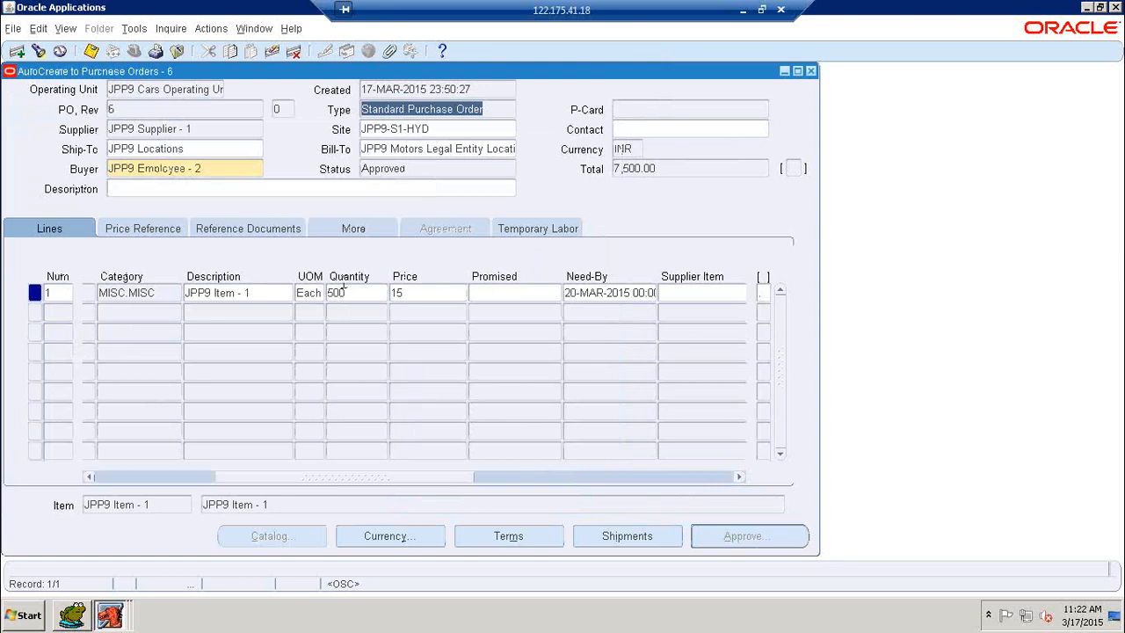
{"action": "left_click", "coordinate": [810, 72]}
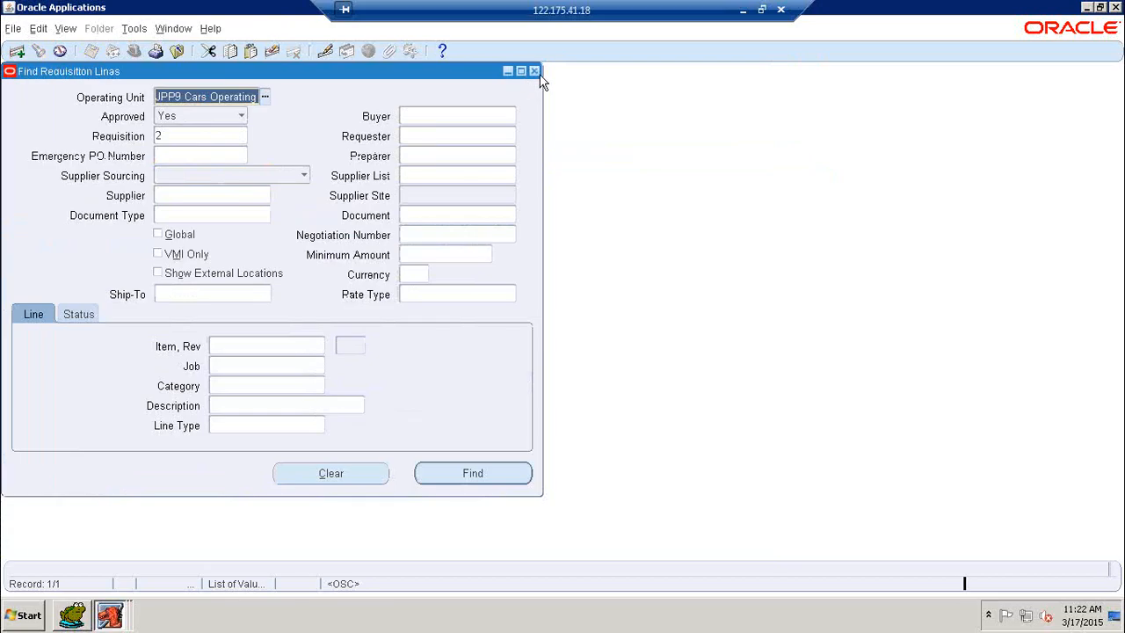
Close the requisition lines search window and bring Oracle Applications back to the front
{"action": "left_click", "coordinate": [533, 71]}
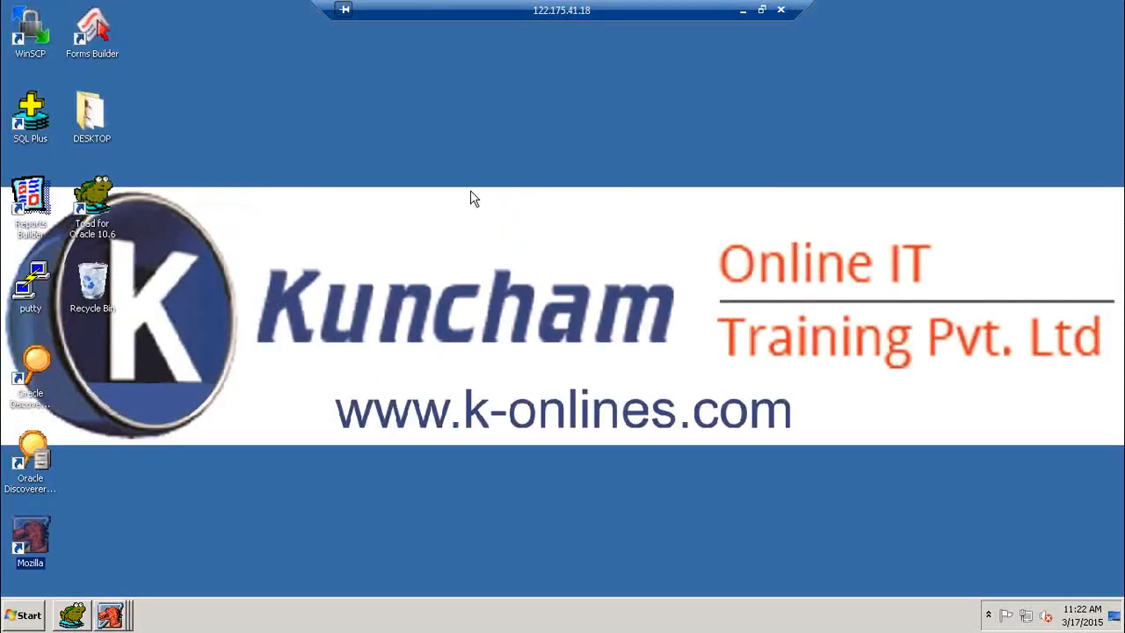
{"action": "right_click", "coordinate": [470, 198]}
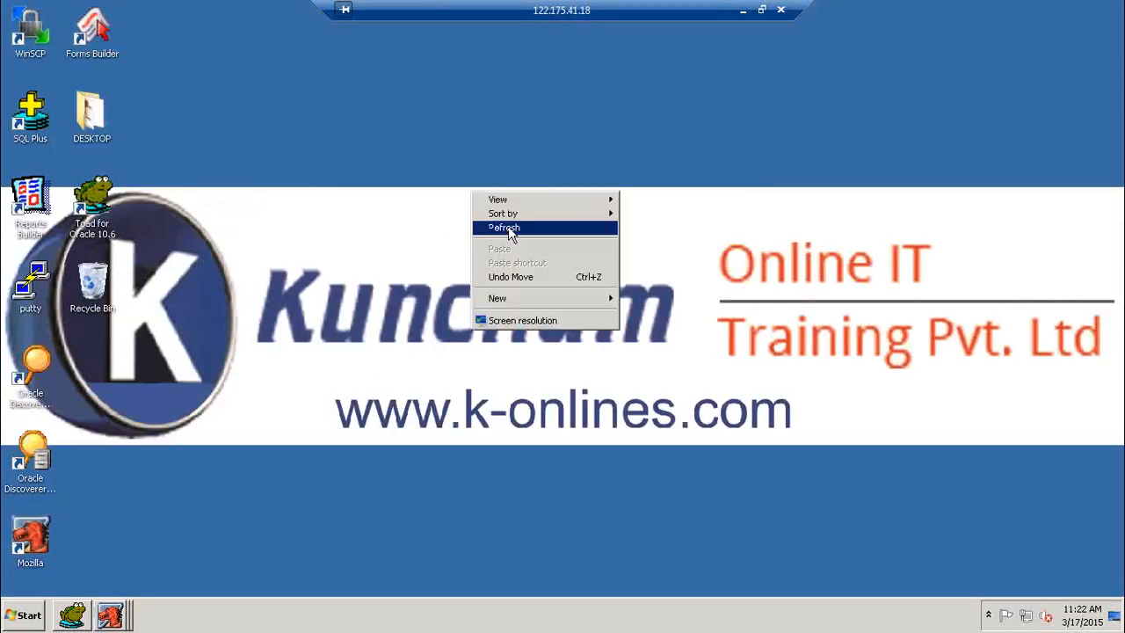
{"action": "left_click", "coordinate": [509, 231]}
{"action": "left_click", "coordinate": [110, 615]}
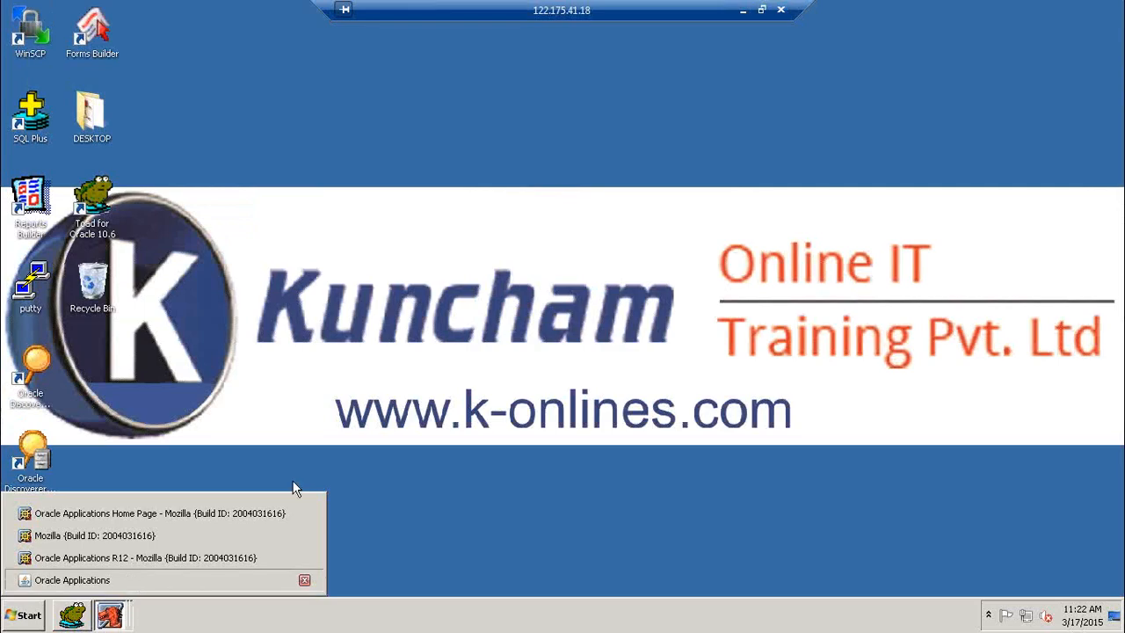
{"action": "left_click", "coordinate": [131, 580]}
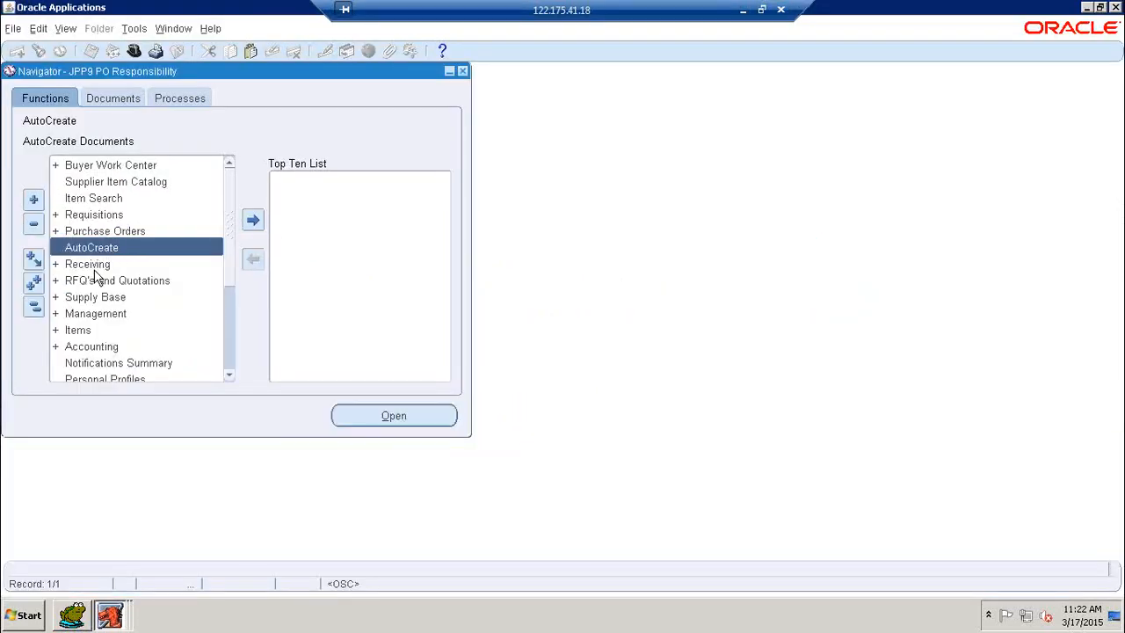
Open the Purchase Orders entry form from the Navigator in query mode
{"action": "left_click", "coordinate": [95, 235]}
{"action": "double_click", "coordinate": [96, 238]}
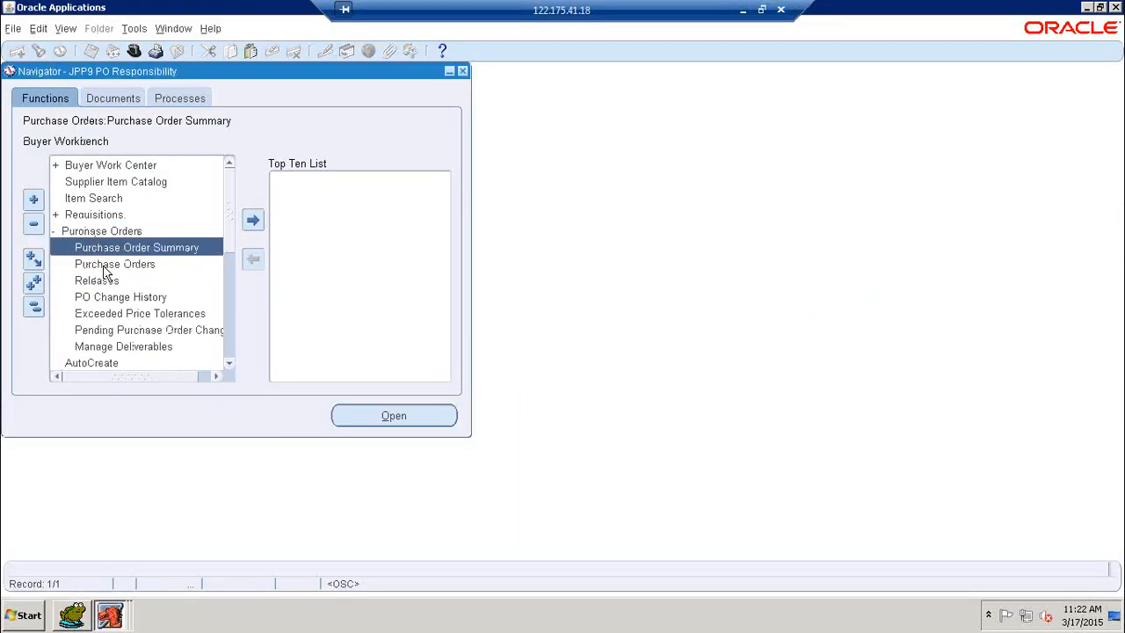
{"action": "double_click", "coordinate": [104, 264]}
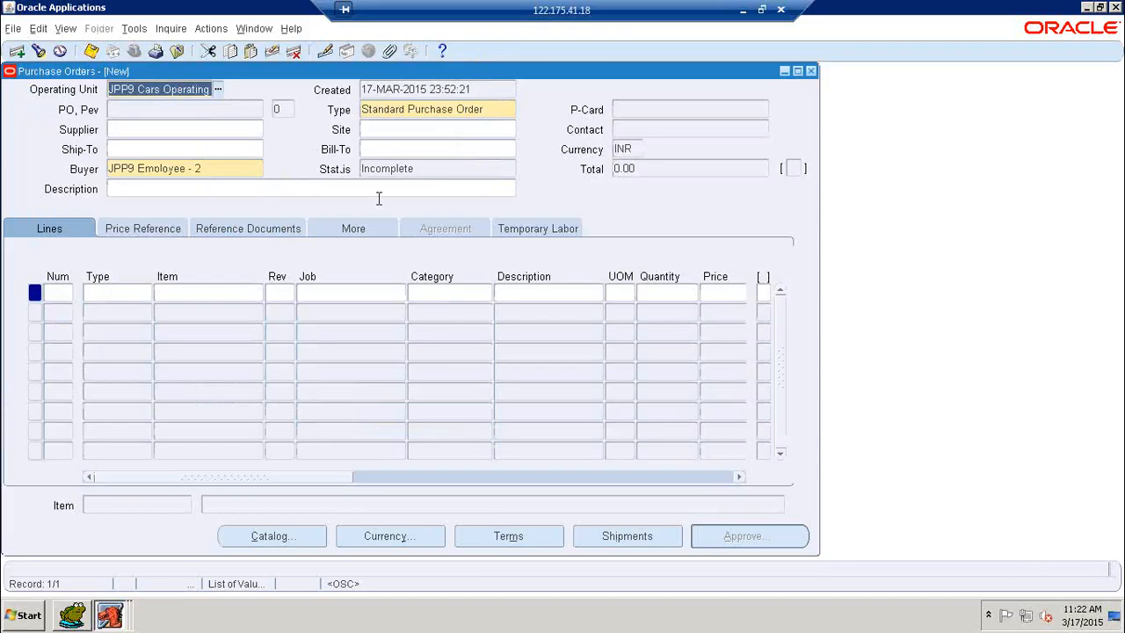
{"action": "key", "text": "F11"}
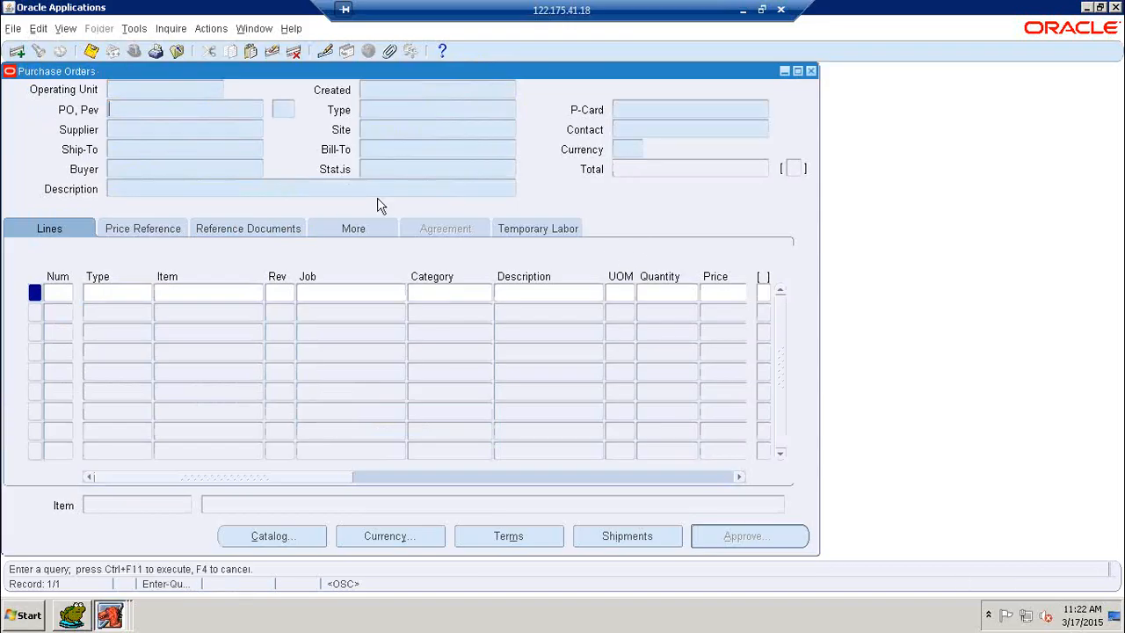
Retrieve purchase order 6 and view its line's reference documents
{"action": "type", "text": "6"}
{"action": "key", "text": "ctrl+F11"}
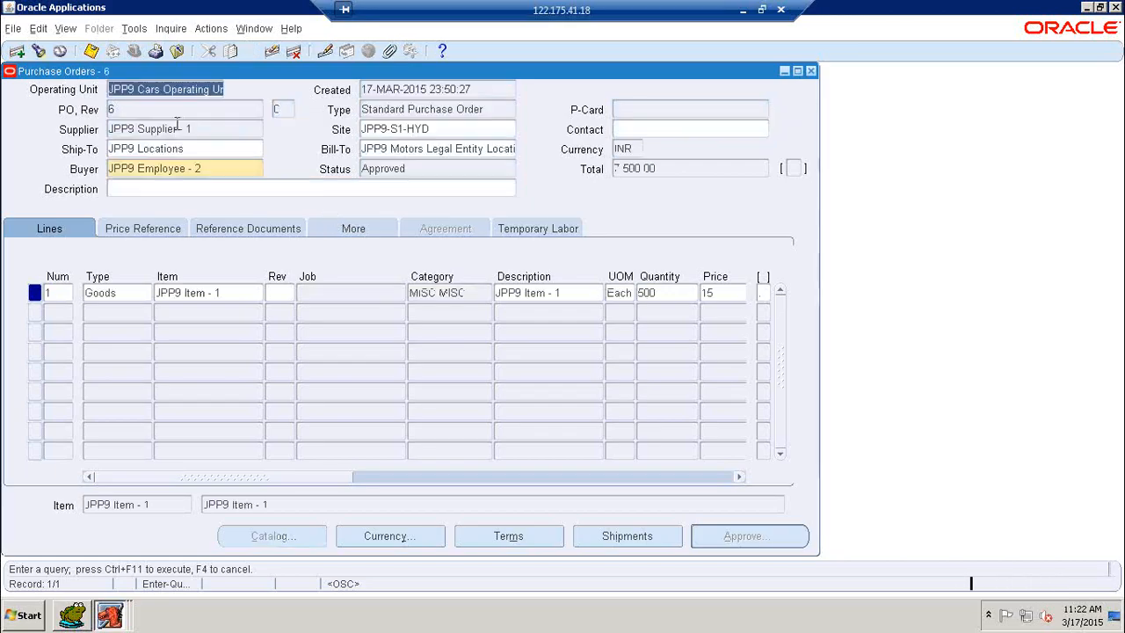
{"action": "left_click", "coordinate": [268, 230]}
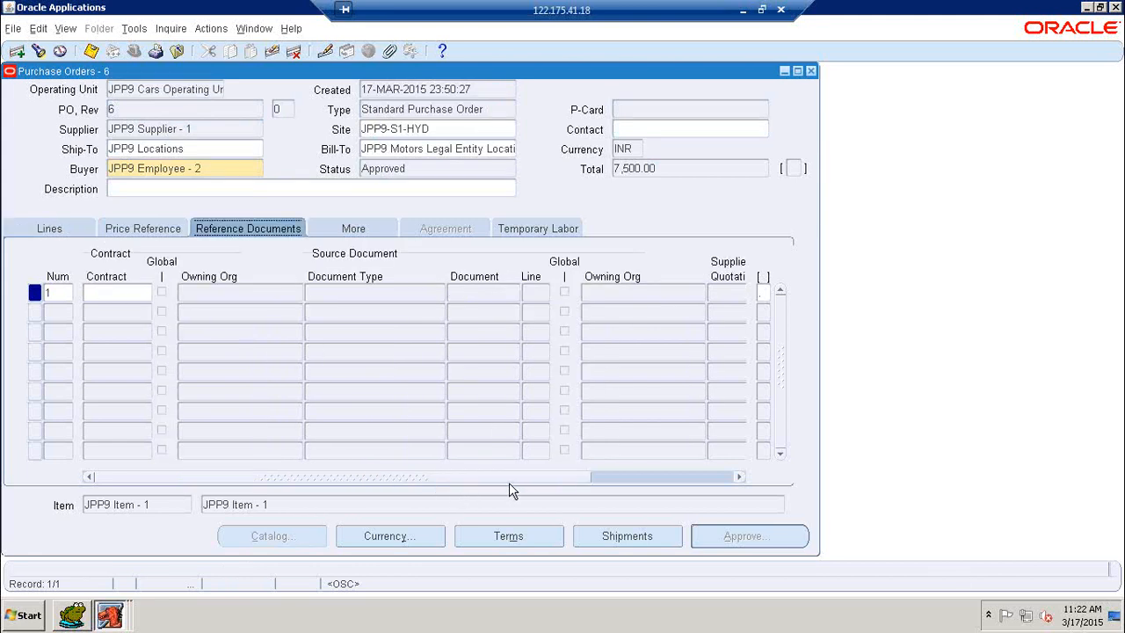
{"action": "left_click_drag", "start_coordinate": [575, 479], "coordinate": [718, 476]}
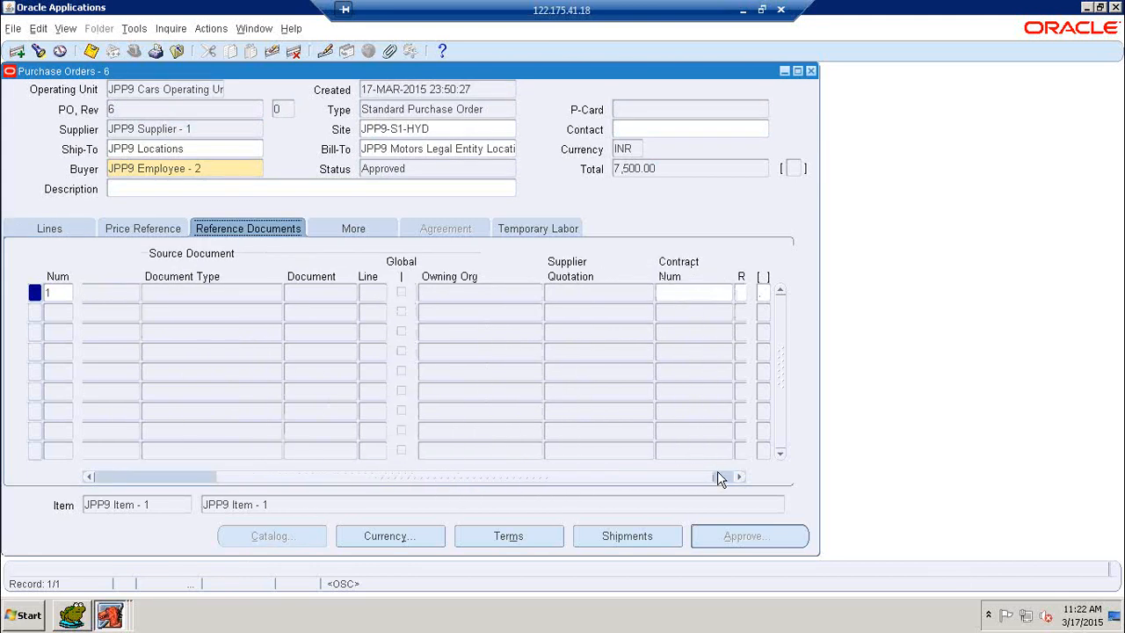
Review the line's Price Reference, More and Lines tabs, ending on Reference Documents
{"action": "left_click", "coordinate": [152, 230]}
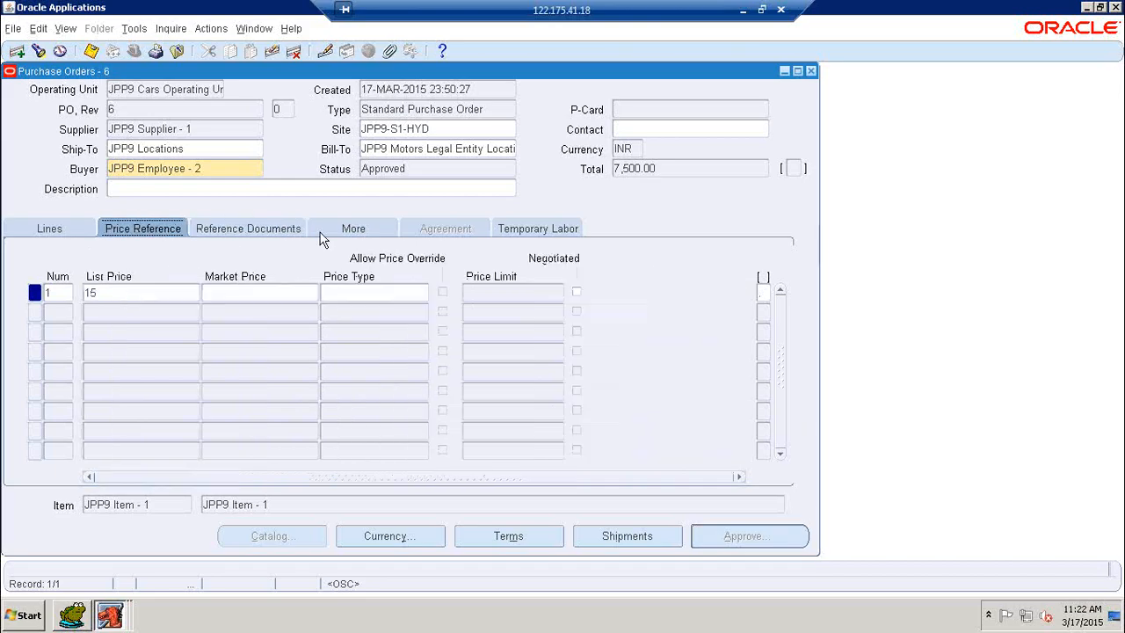
{"action": "left_click", "coordinate": [371, 230]}
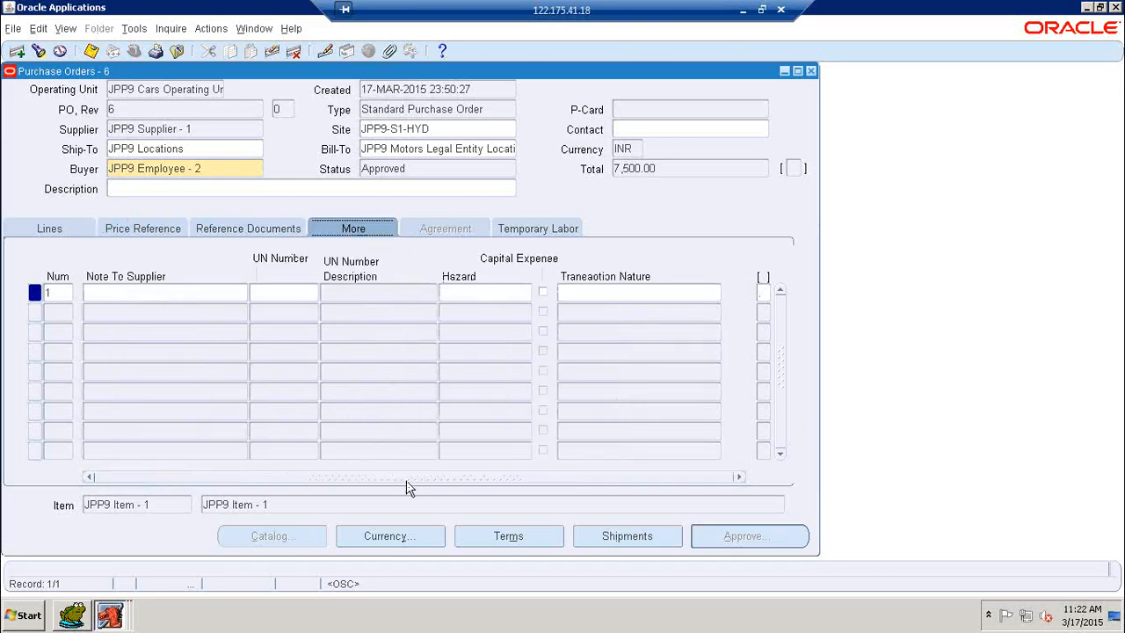
{"action": "left_click", "coordinate": [72, 232]}
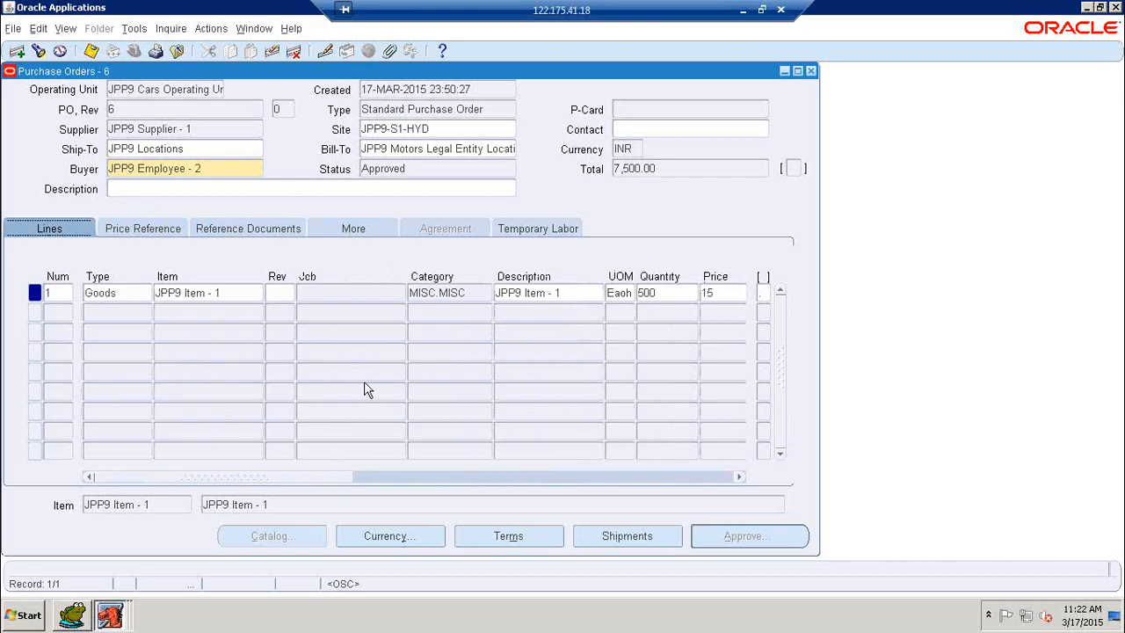
{"action": "left_click_drag", "start_coordinate": [411, 470], "coordinate": [515, 467]}
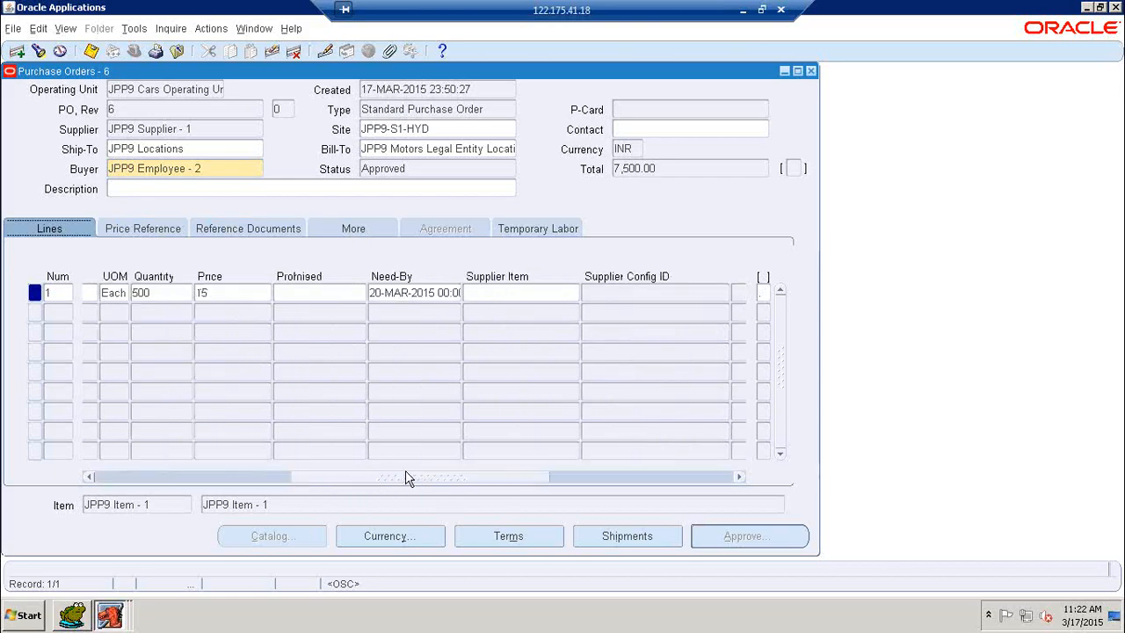
{"action": "left_click_drag", "start_coordinate": [401, 482], "coordinate": [133, 484]}
{"action": "left_click", "coordinate": [157, 227]}
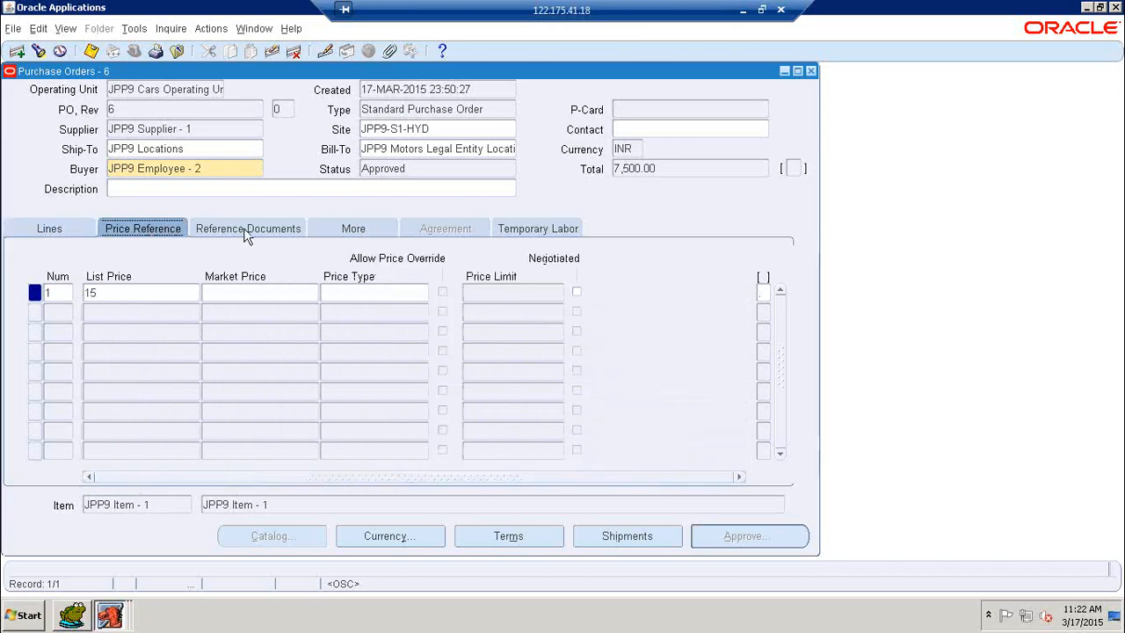
{"action": "left_click", "coordinate": [245, 228]}
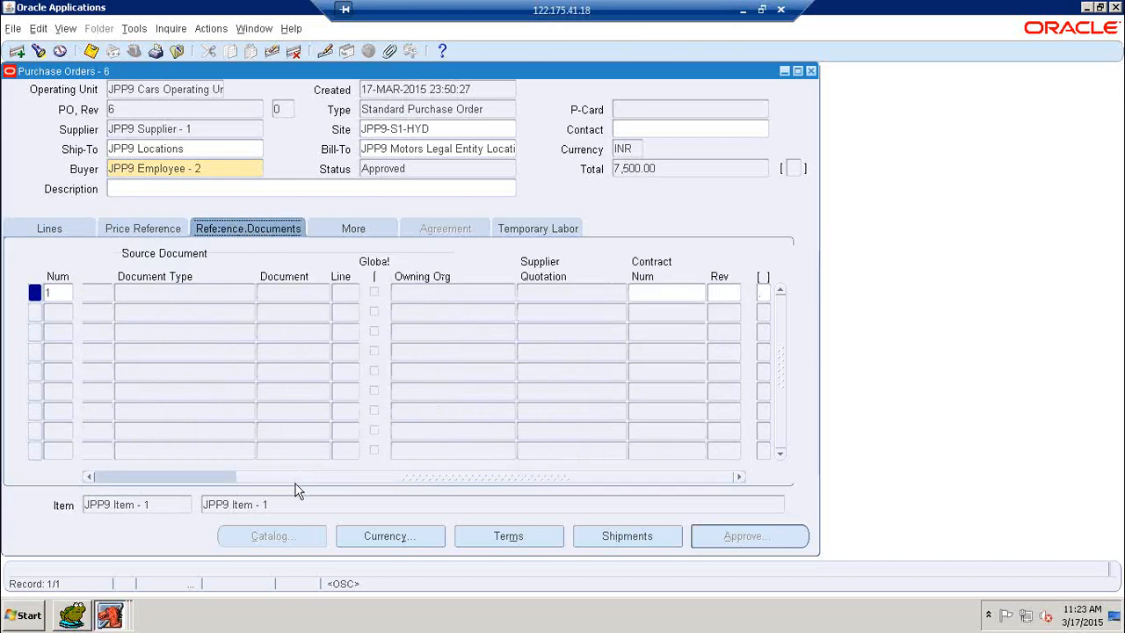
{"action": "left_click", "coordinate": [245, 483]}
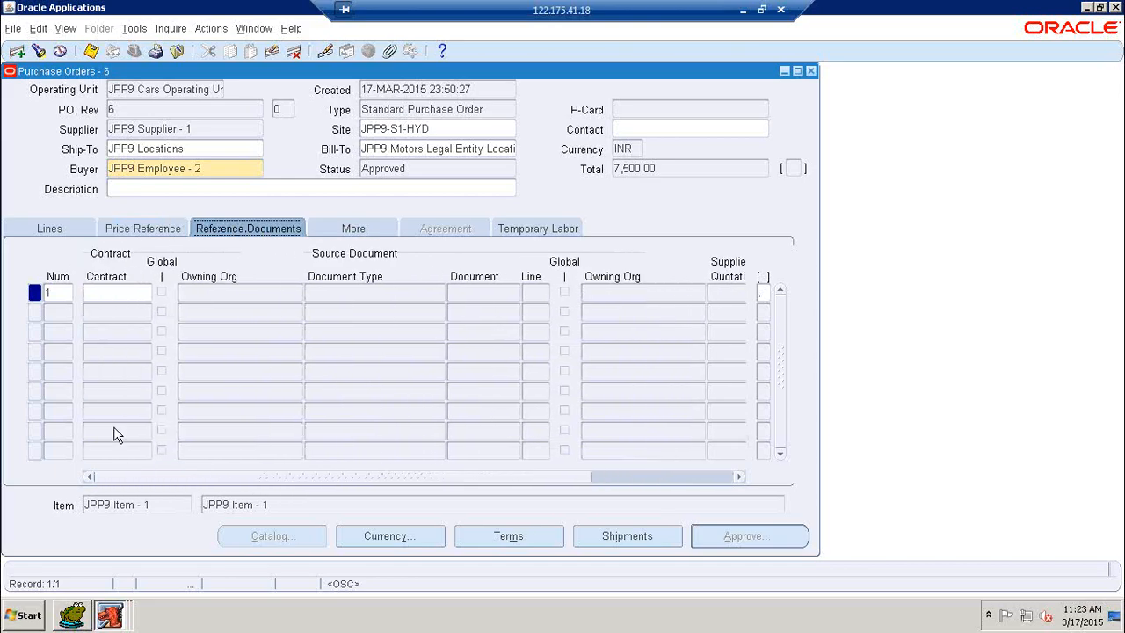
Review PO 6's shipment of 500 Each on its More and Status tabs
{"action": "left_click", "coordinate": [610, 537]}
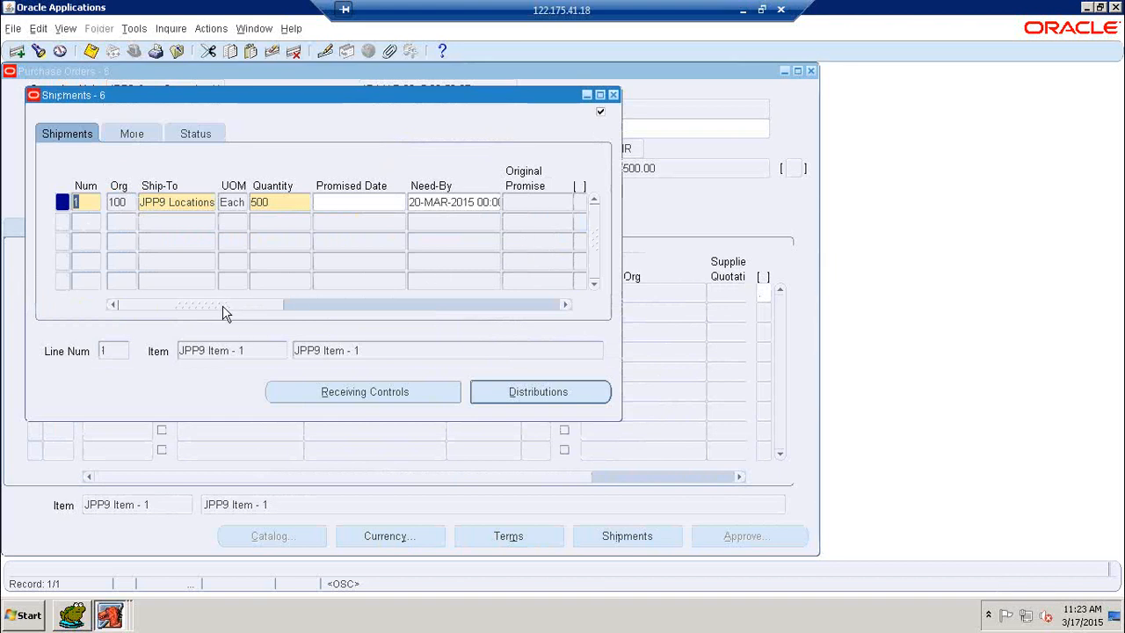
{"action": "left_click_drag", "start_coordinate": [224, 310], "coordinate": [516, 308]}
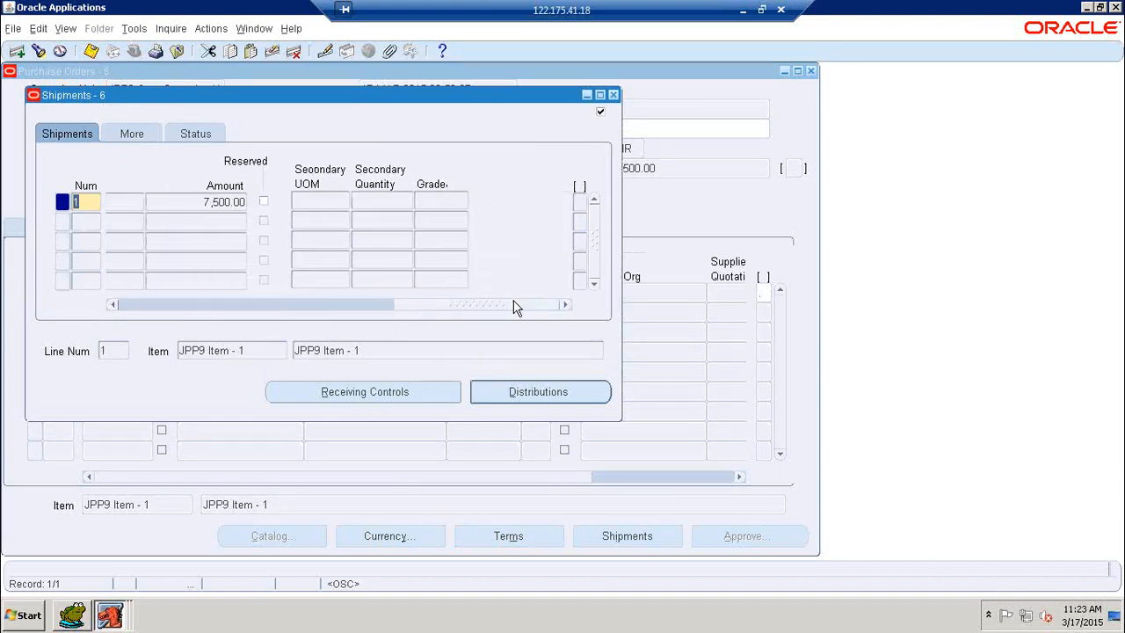
{"action": "left_click", "coordinate": [129, 134]}
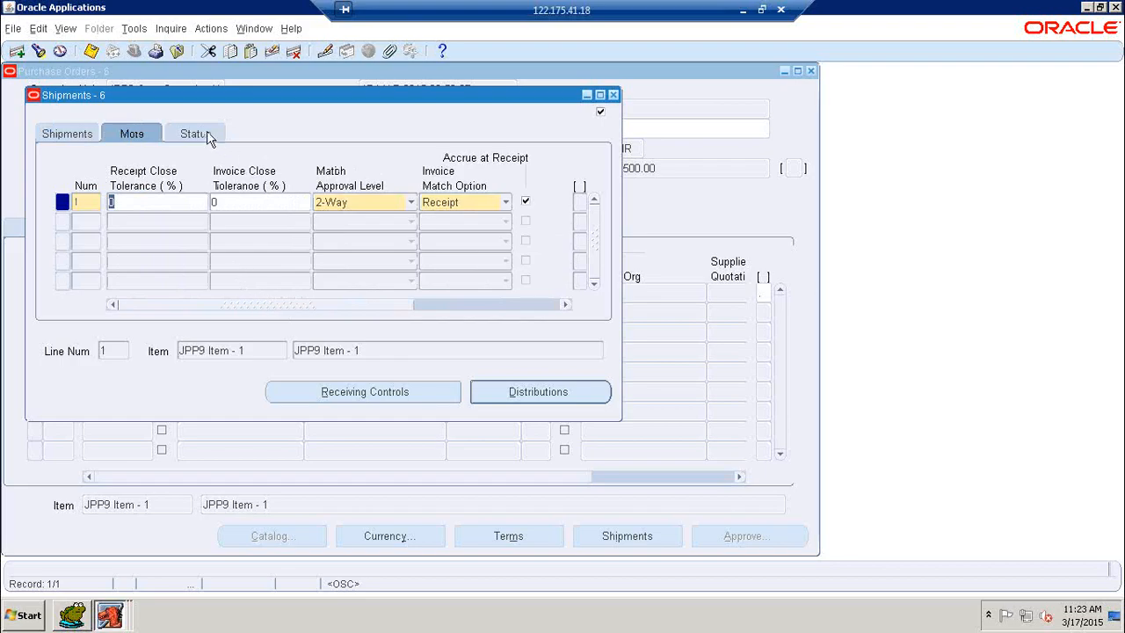
{"action": "left_click", "coordinate": [197, 133]}
{"action": "left_click_drag", "start_coordinate": [269, 304], "coordinate": [562, 309]}
{"action": "left_click", "coordinate": [74, 133]}
{"action": "left_click", "coordinate": [507, 395]}
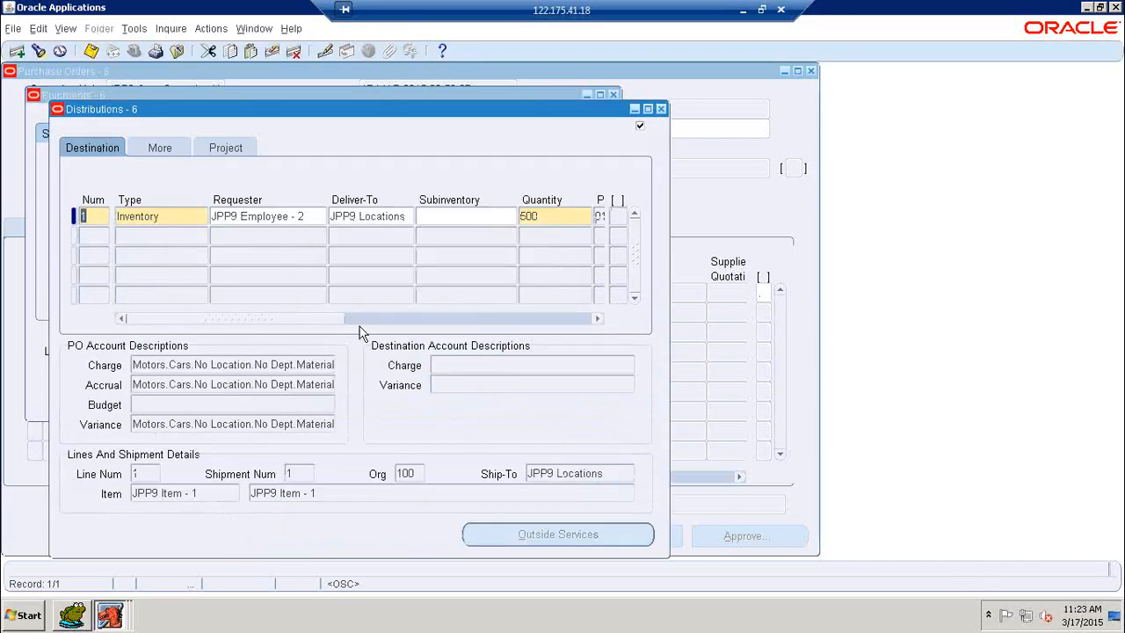
Confirm the distribution came from requisition 2, then close the distribution, shipment and PO windows
{"action": "left_click_drag", "start_coordinate": [360, 319], "coordinate": [565, 329]}
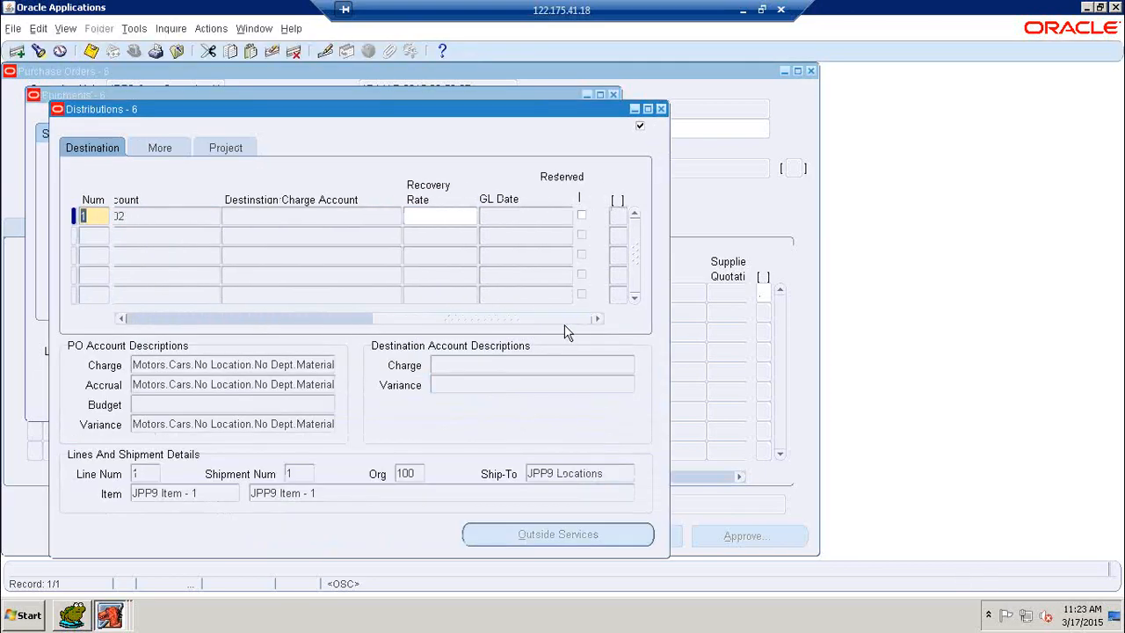
{"action": "left_click", "coordinate": [167, 147]}
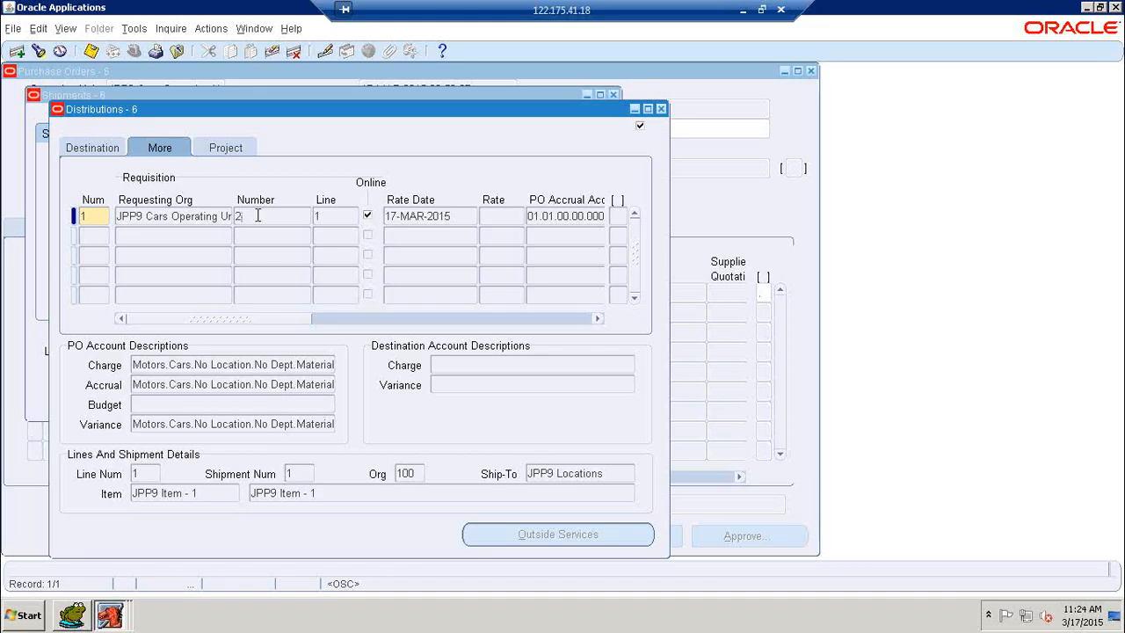
{"action": "left_click", "coordinate": [661, 109]}
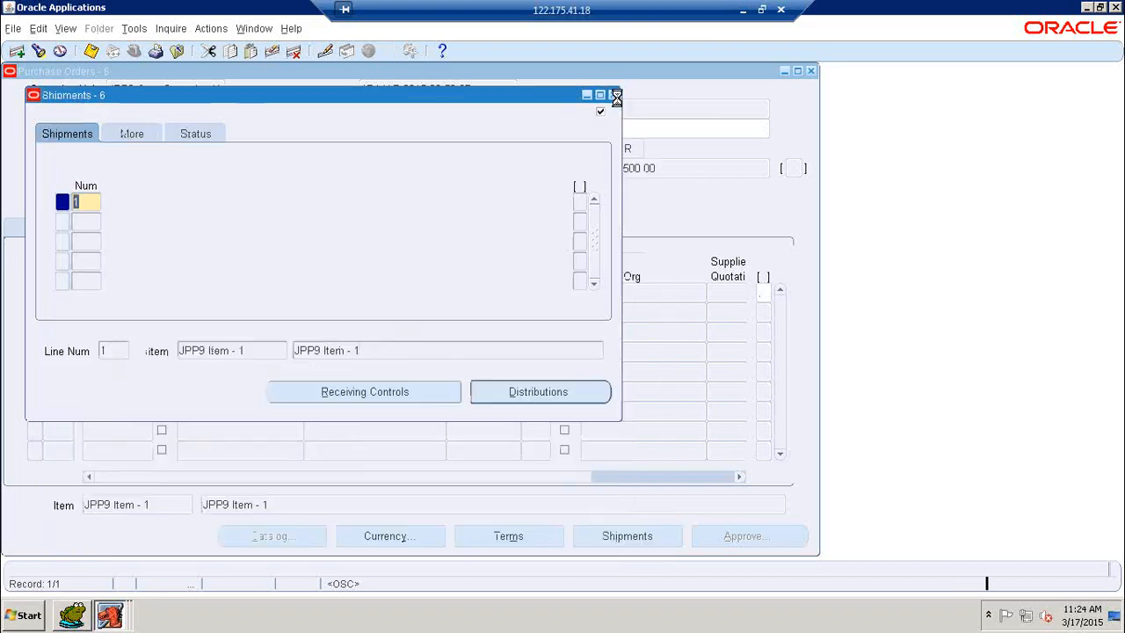
{"action": "left_click", "coordinate": [614, 96]}
{"action": "left_click", "coordinate": [810, 70]}
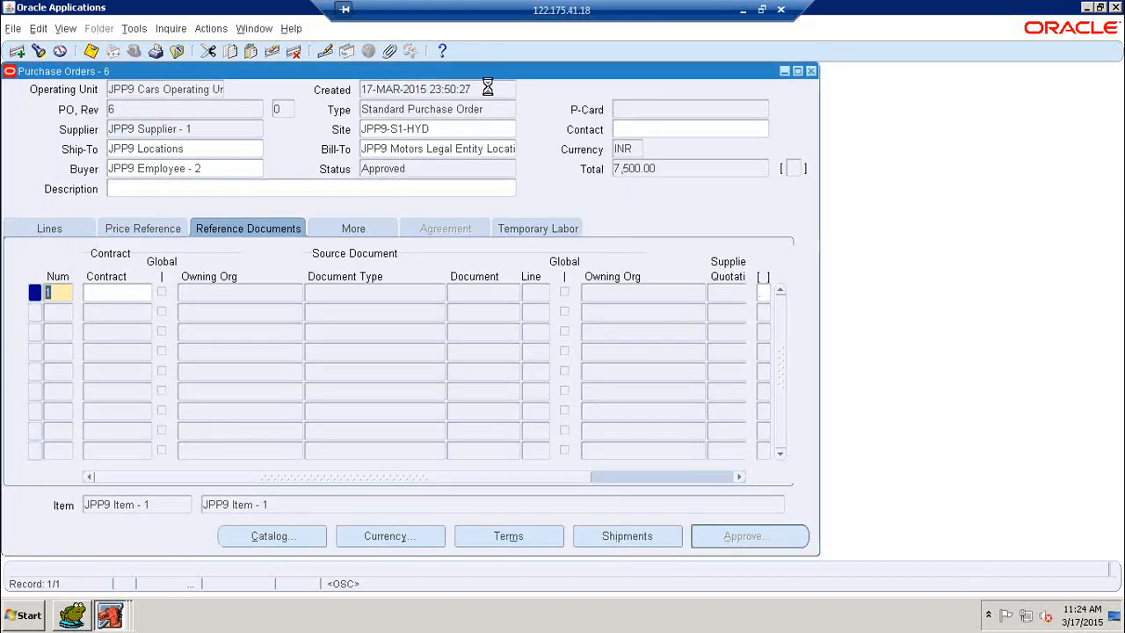
Collapse the Purchase Orders functions and minimise everything to the desktop
{"action": "double_click", "coordinate": [81, 231]}
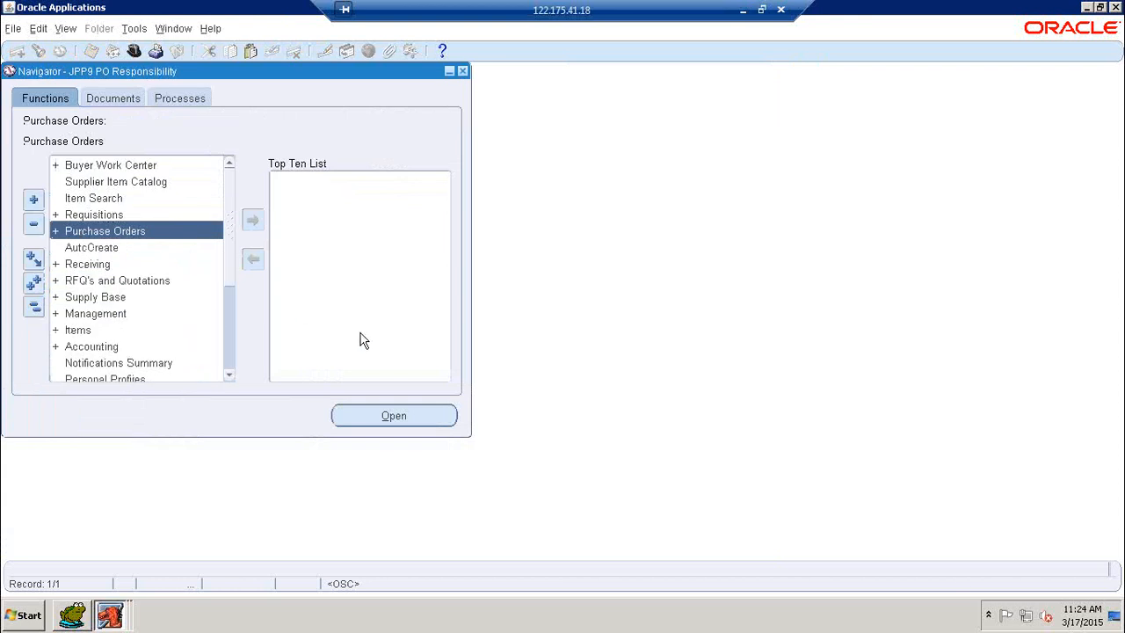
{"action": "key", "text": "super+d"}
{"action": "right_click", "coordinate": [345, 192]}
{"action": "left_click", "coordinate": [377, 228]}
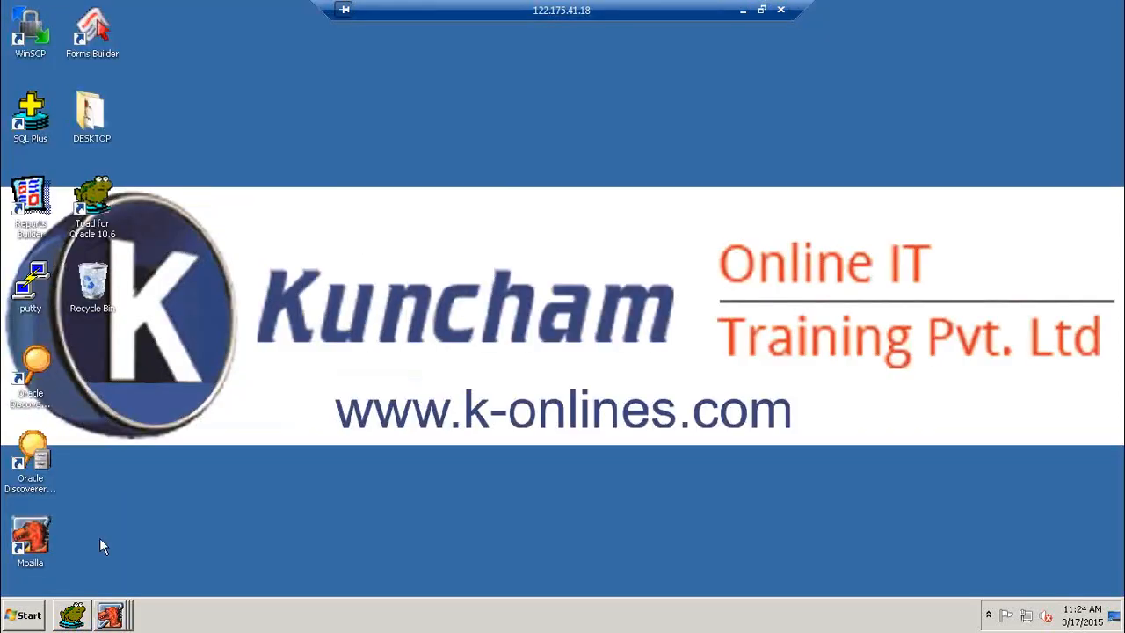
In Toad, query PO_HEADERS_ALL for SEGMENT1 '6' and ORG_ID '7931'
{"action": "left_click", "coordinate": [73, 614]}
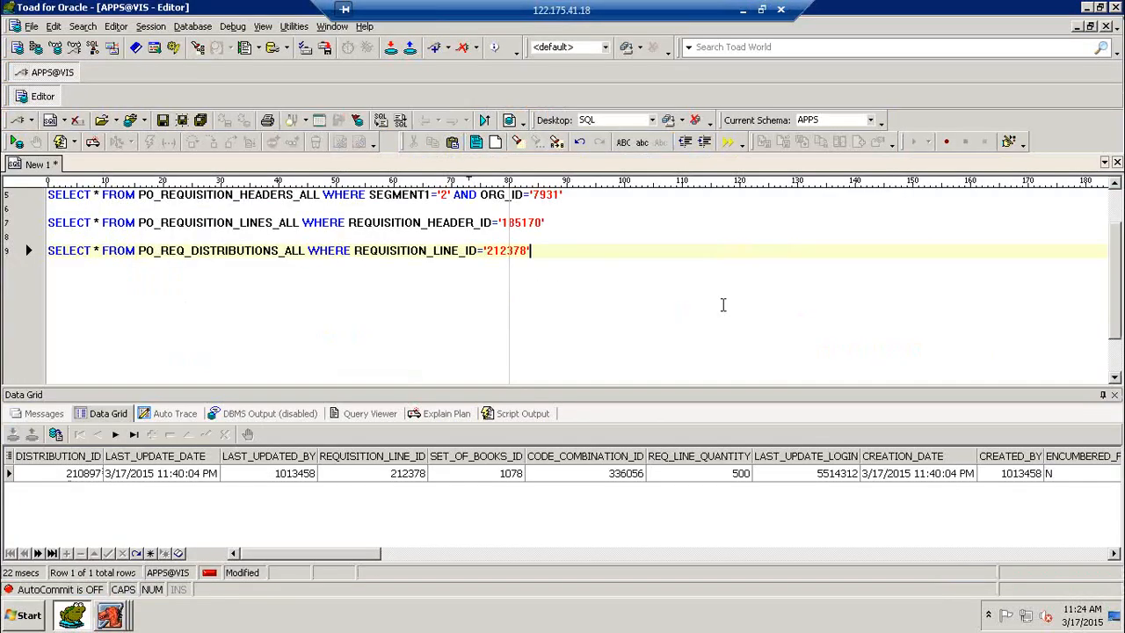
{"action": "key", "text": "Return"}
{"action": "key", "text": "Return"}
{"action": "type", "text": "S"}
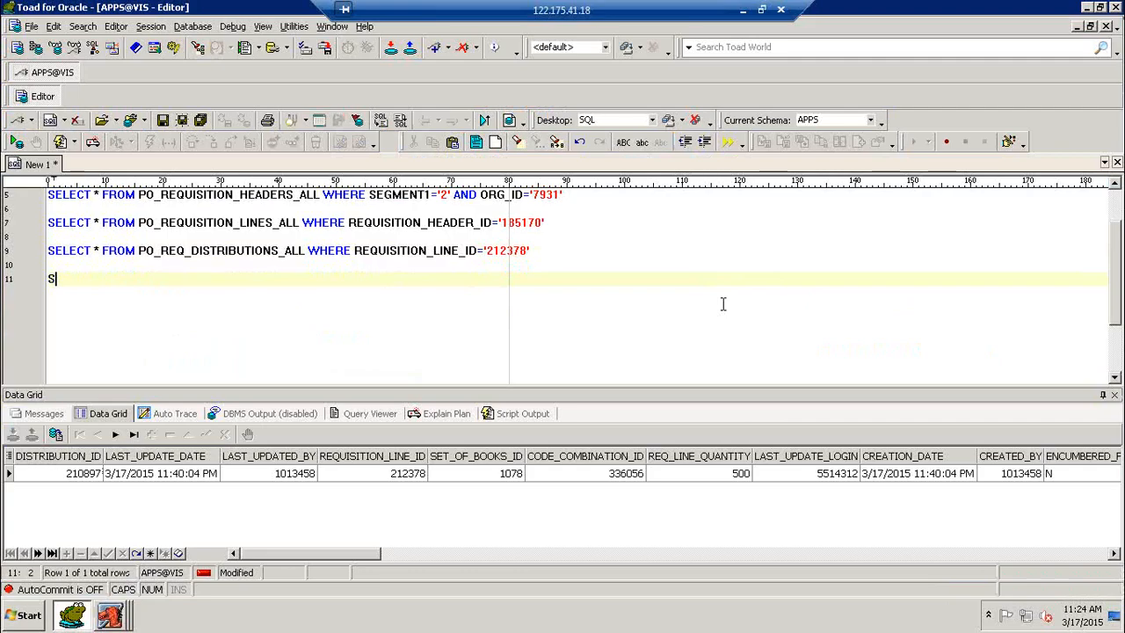
{"action": "type", "text": "ELECT * FROM PO_H"}
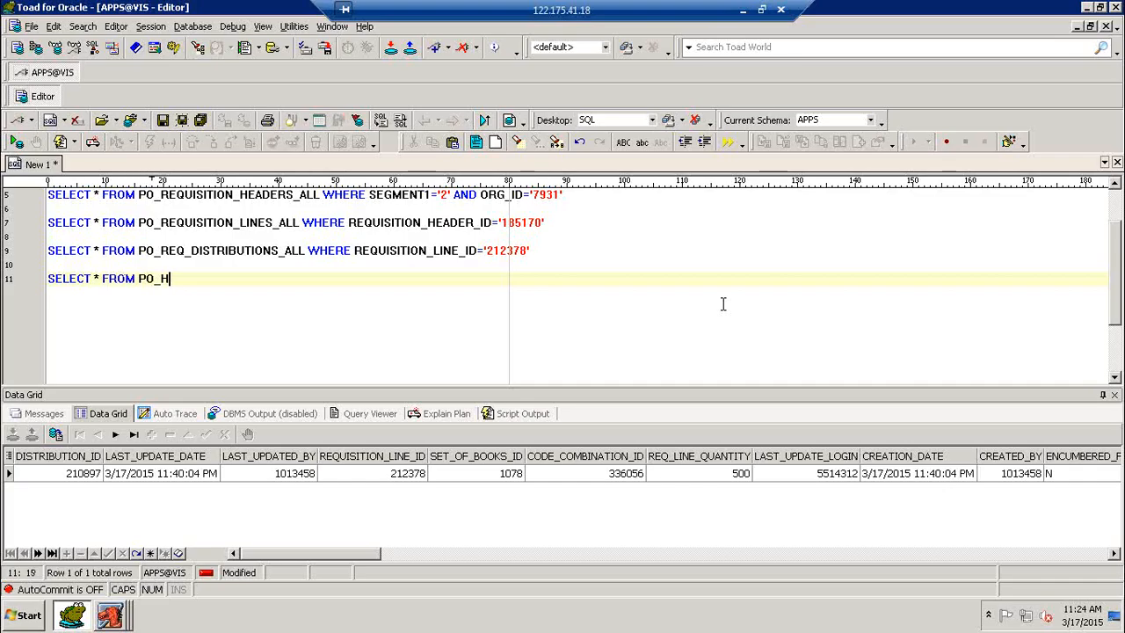
{"action": "type", "text": "EADERS_ALL WHERE "}
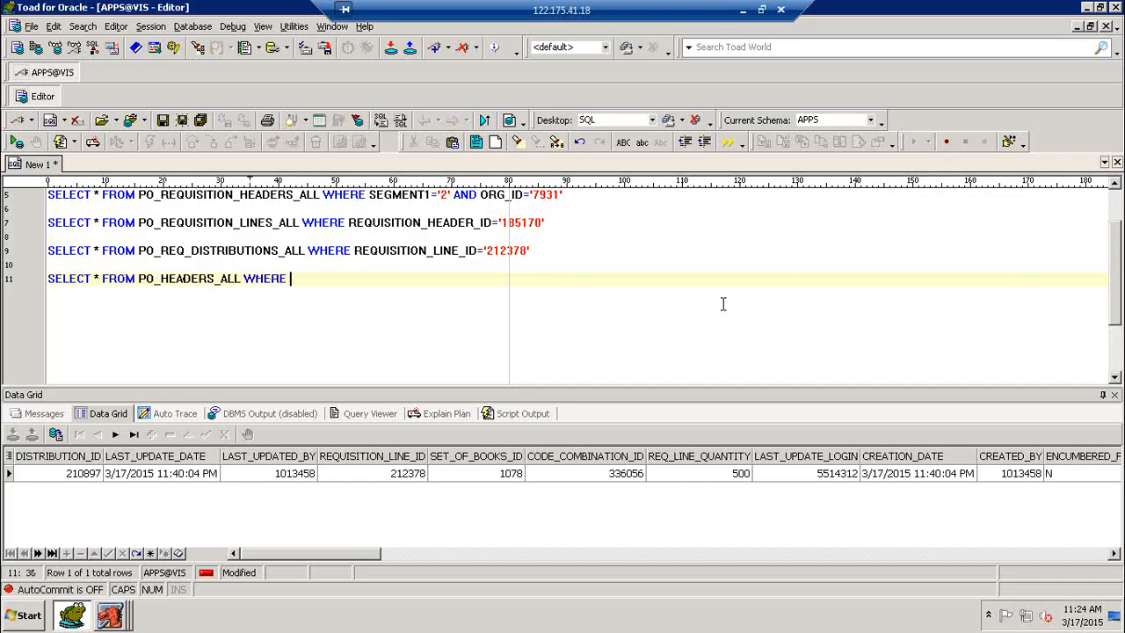
{"action": "type", "text": "SEGMENT1='5"}
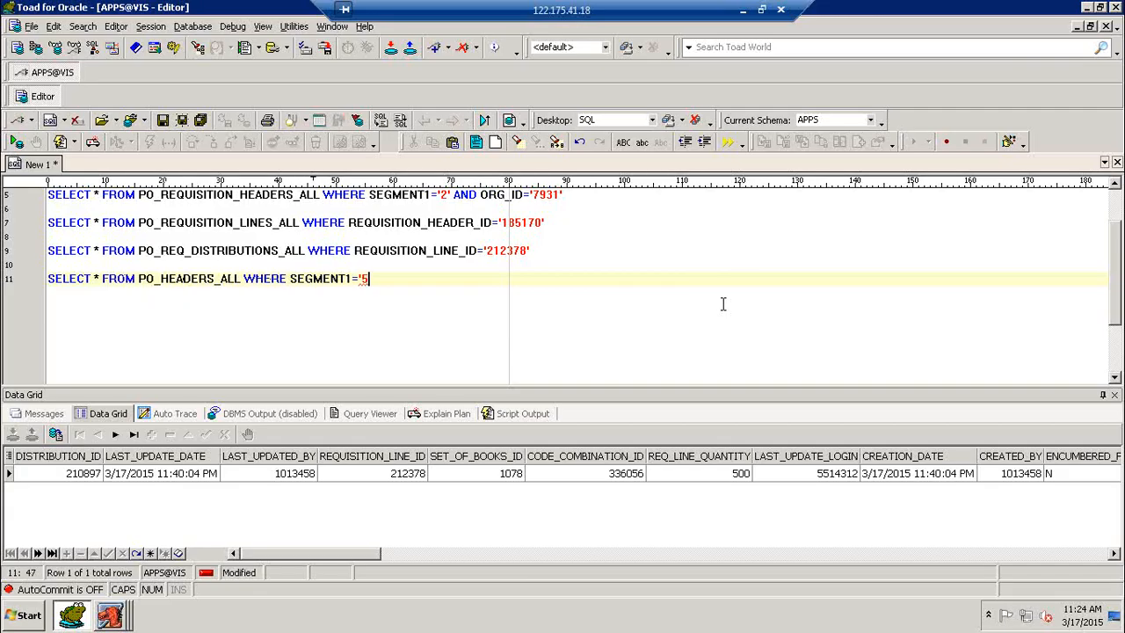
{"action": "key", "text": "BackSpace"}
{"action": "type", "text": "6'"}
{"action": "key", "text": "F9"}
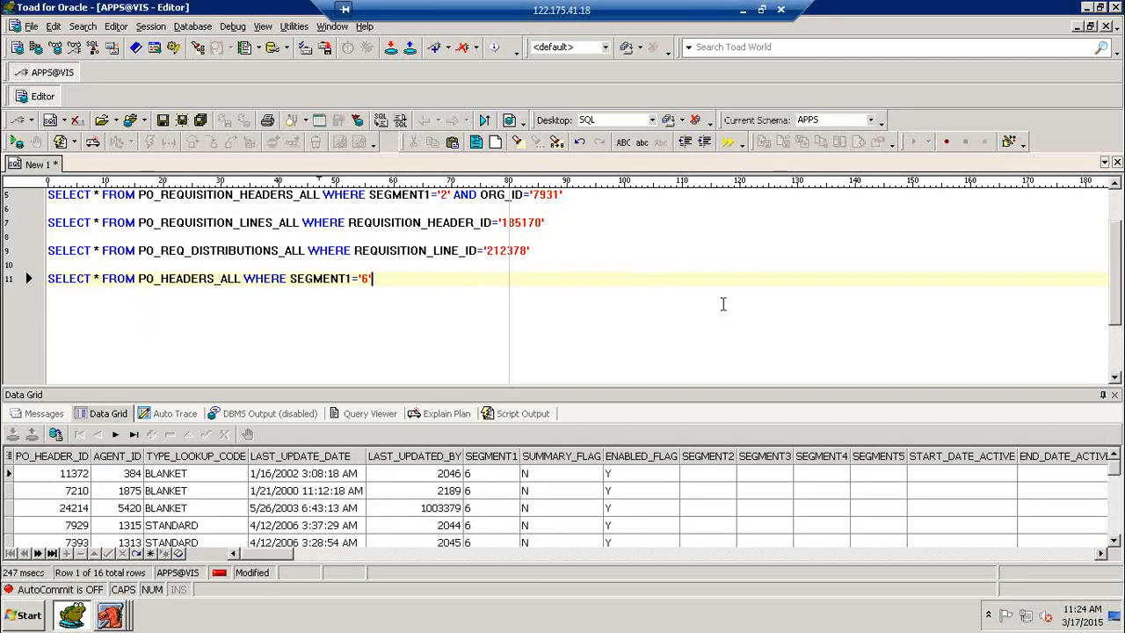
{"action": "type", "text": "AND ORG"}
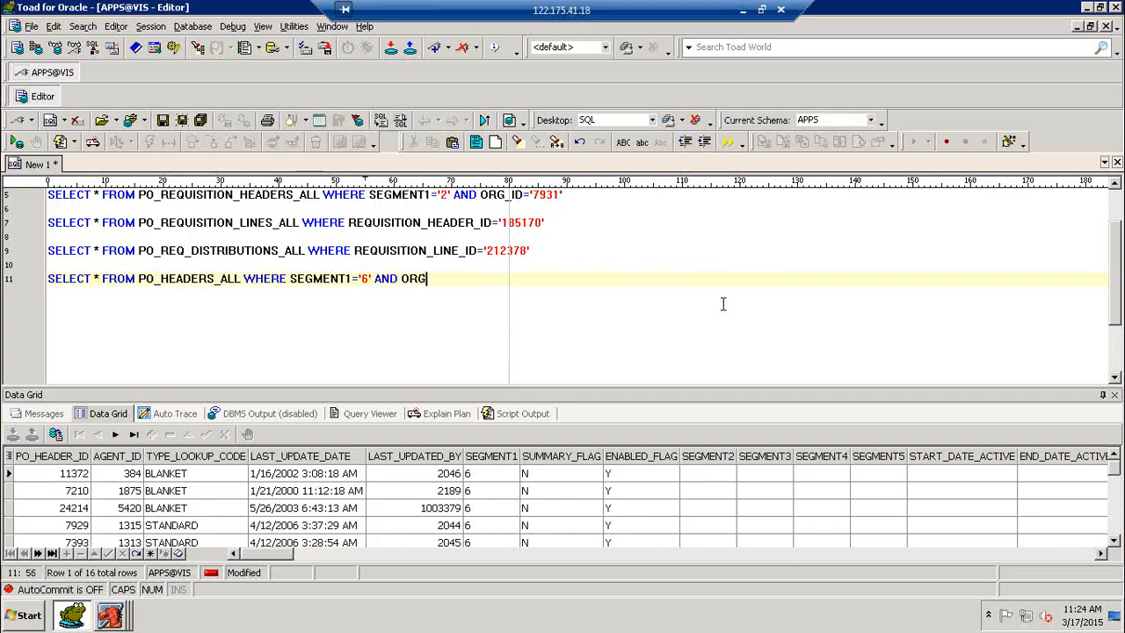
{"action": "type", "text": "_ID='7931'"}
{"action": "key", "text": "F9"}
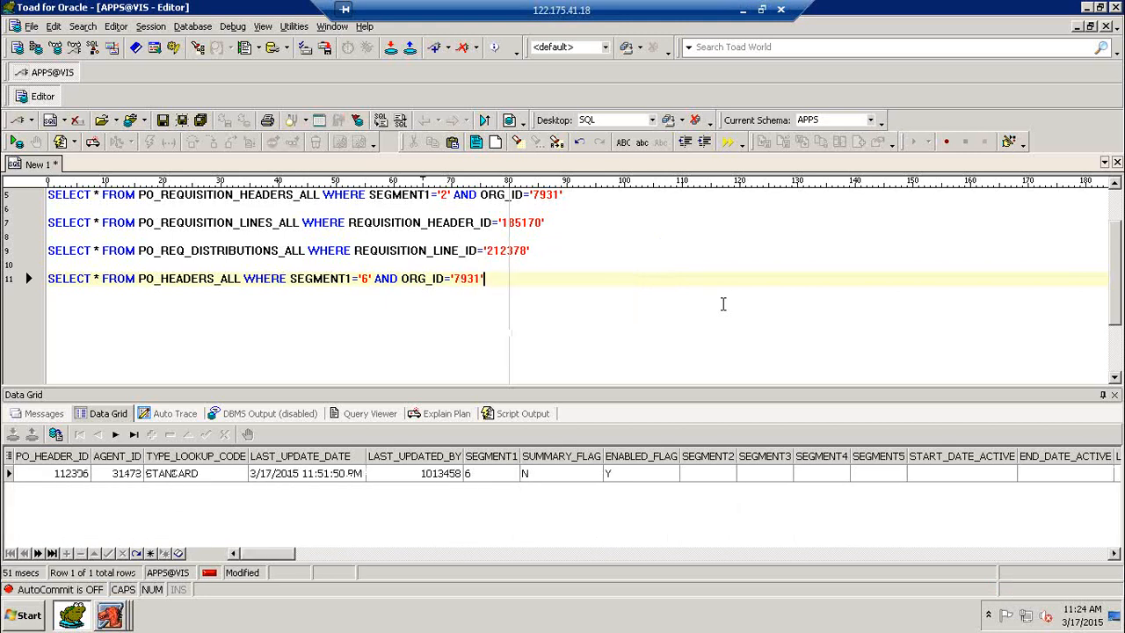
Query PO_LINES_ALL for PO_HEADER_ID '112306'
{"action": "key", "text": "Return"}
{"action": "key", "text": "Return"}
{"action": "type", "text": "SELECT "}
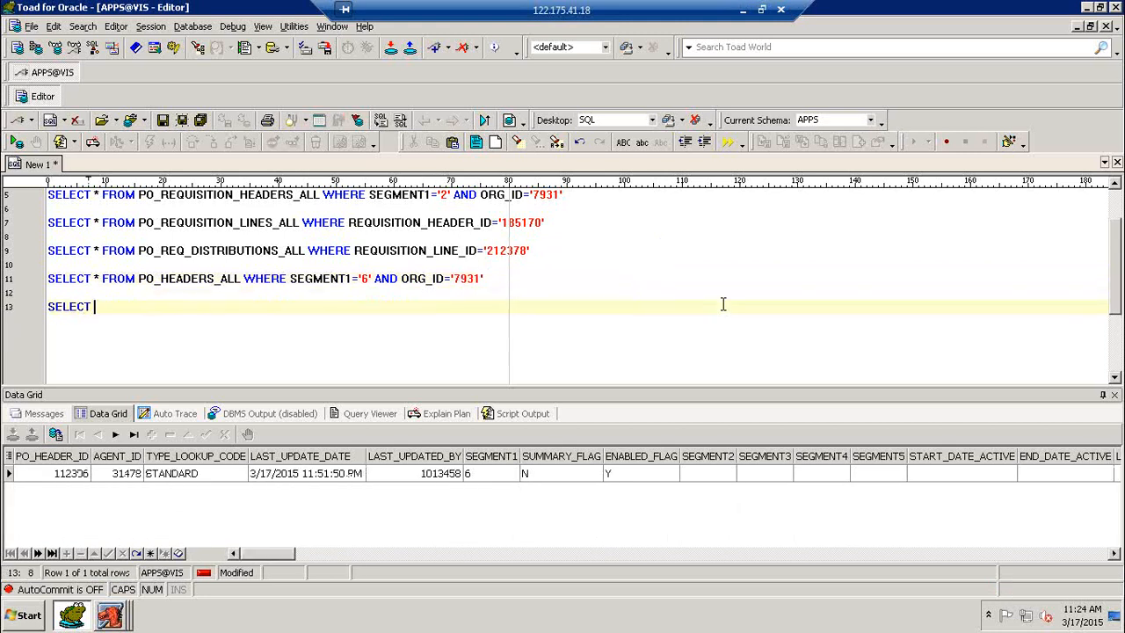
{"action": "type", "text": "* FROM PO_L"}
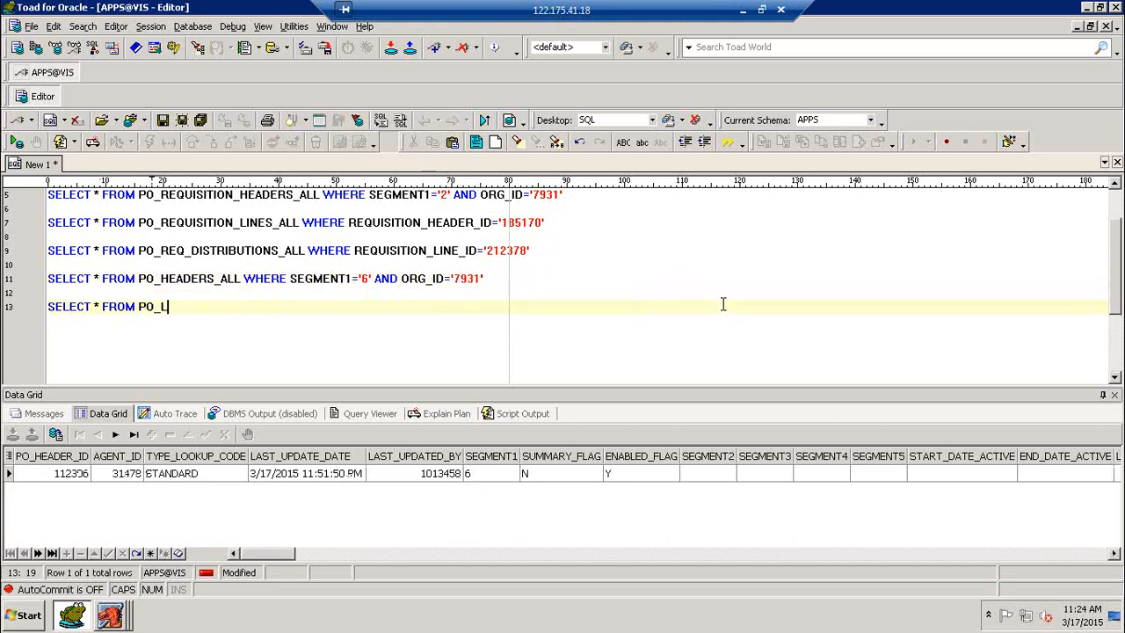
{"action": "type", "text": "INES_ALL WHERE PO_"}
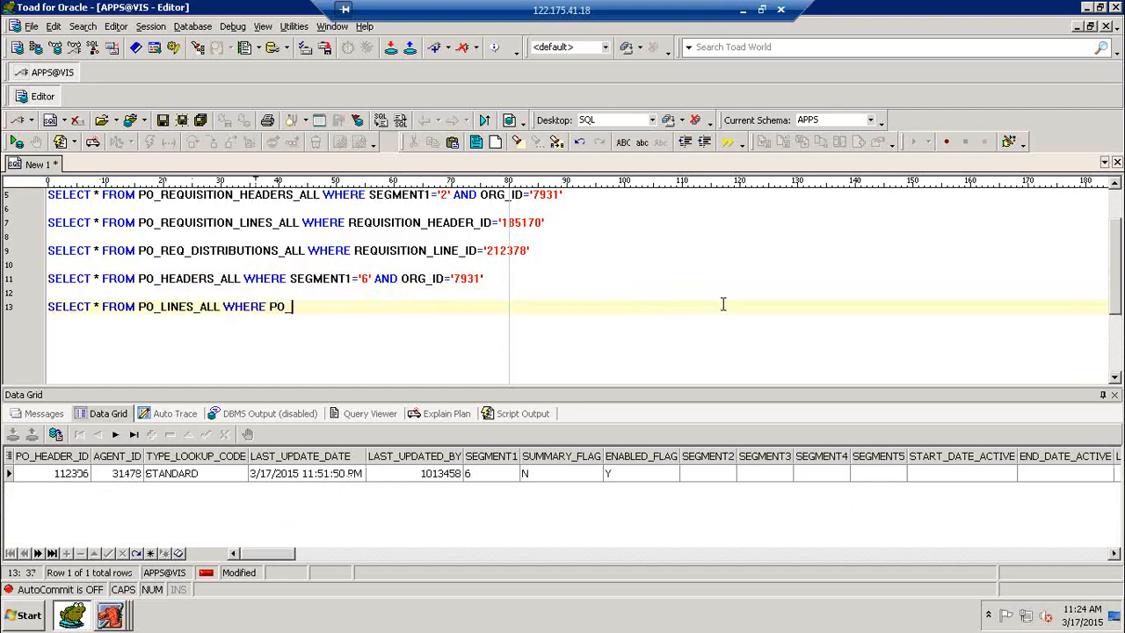
{"action": "type", "text": "HEADER_ID='112306'"}
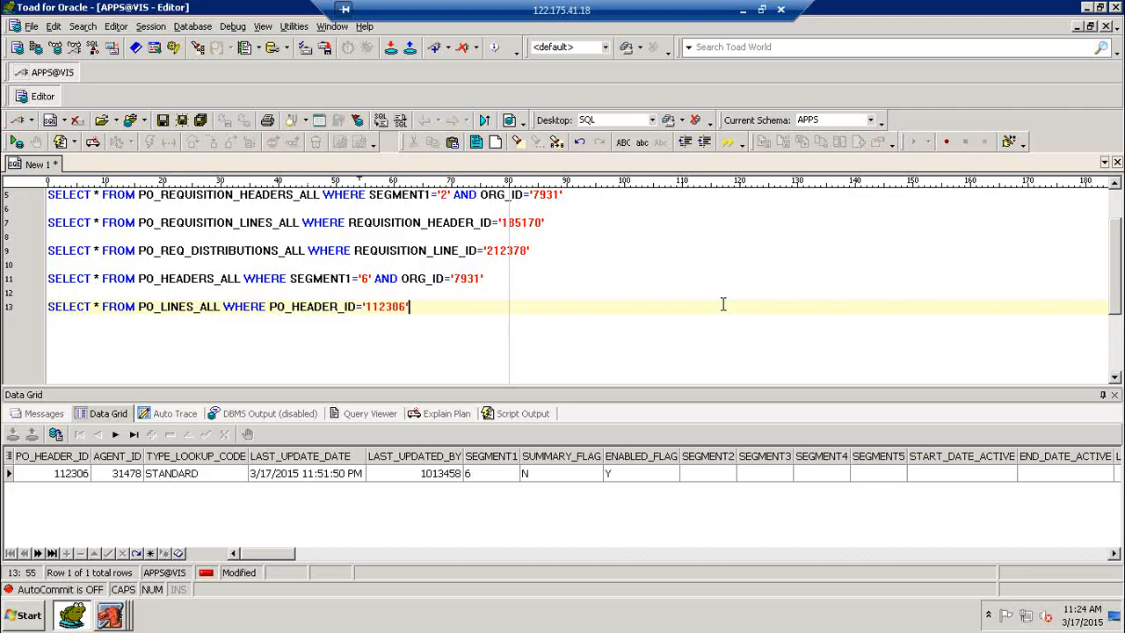
{"action": "key", "text": "F9"}
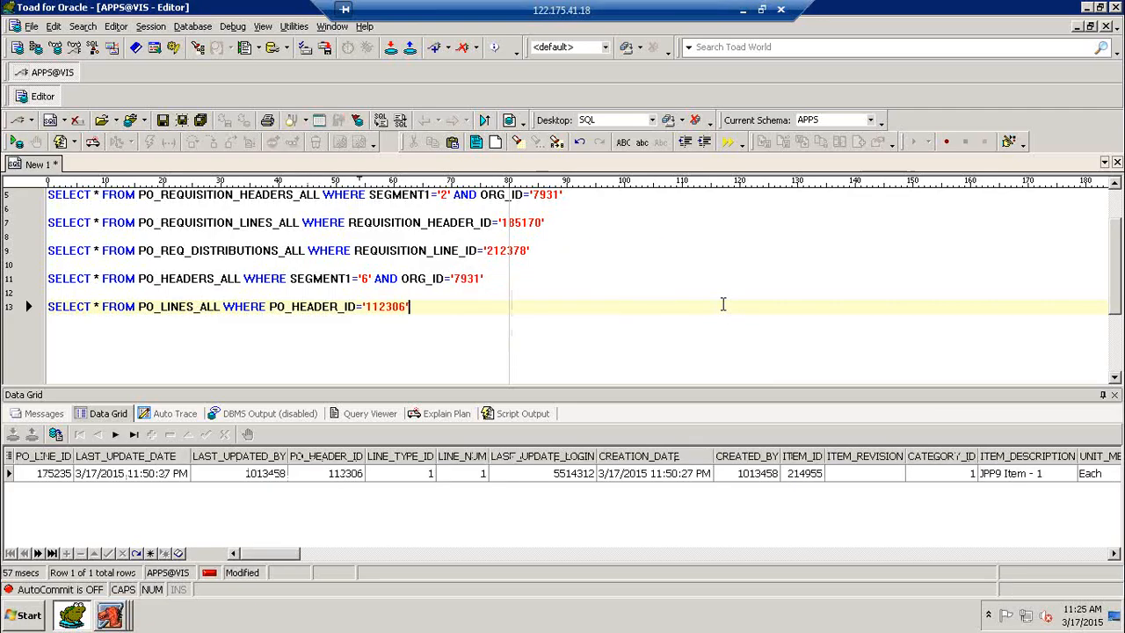
Query PO_LINE_LOCATIONS_ALL for PO_LINE_ID '175235'
{"action": "key", "text": "Return"}
{"action": "key", "text": "Return"}
{"action": "type", "text": "SELECT  FROM"}
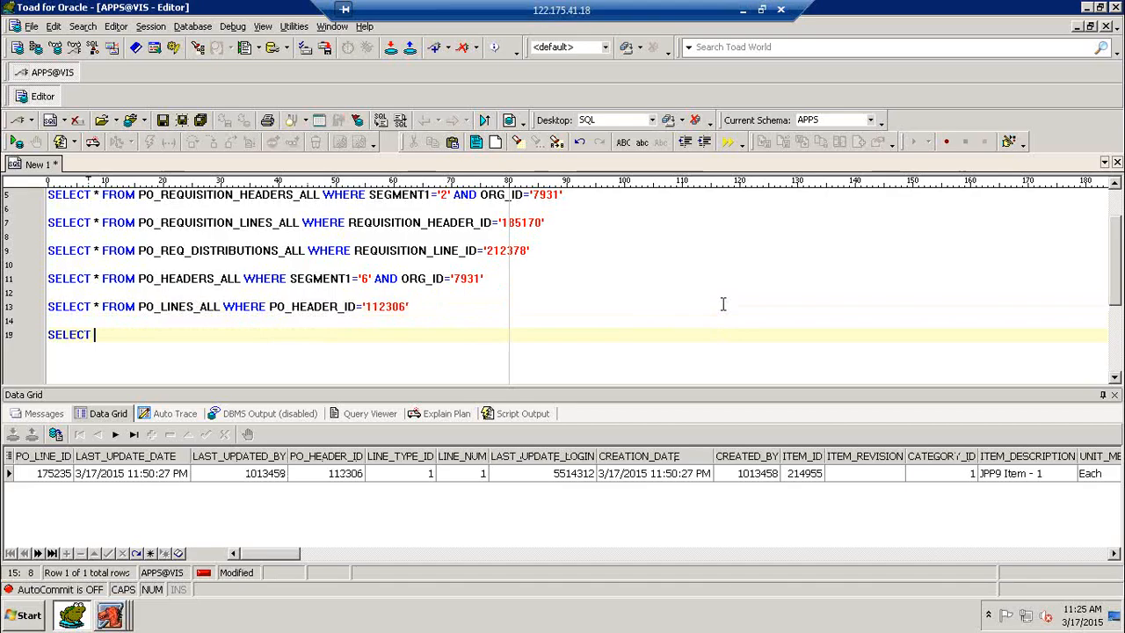
{"action": "key", "text": "BackSpace"}
{"action": "key", "text": "BackSpace"}
{"action": "key", "text": "BackSpace"}
{"action": "key", "text": "BackSpace"}
{"action": "key", "text": "BackSpace"}
{"action": "type", "text": "* FROM PO"}
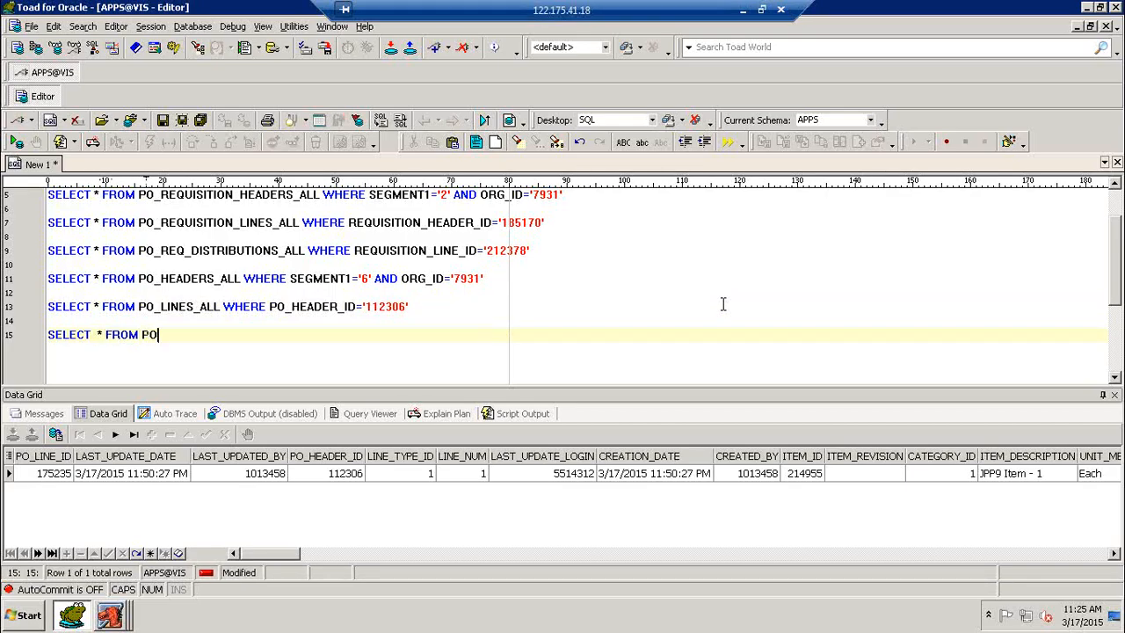
{"action": "type", "text": "_LINE_LOCATIONS_A"}
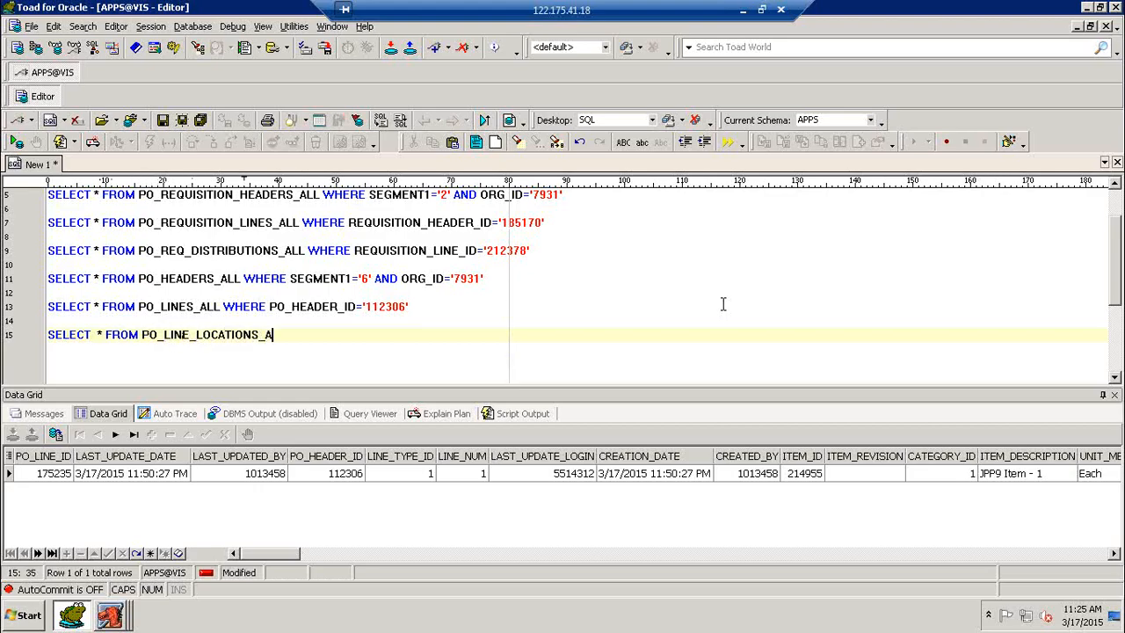
{"action": "type", "text": "LL WHERE PO_LINE"}
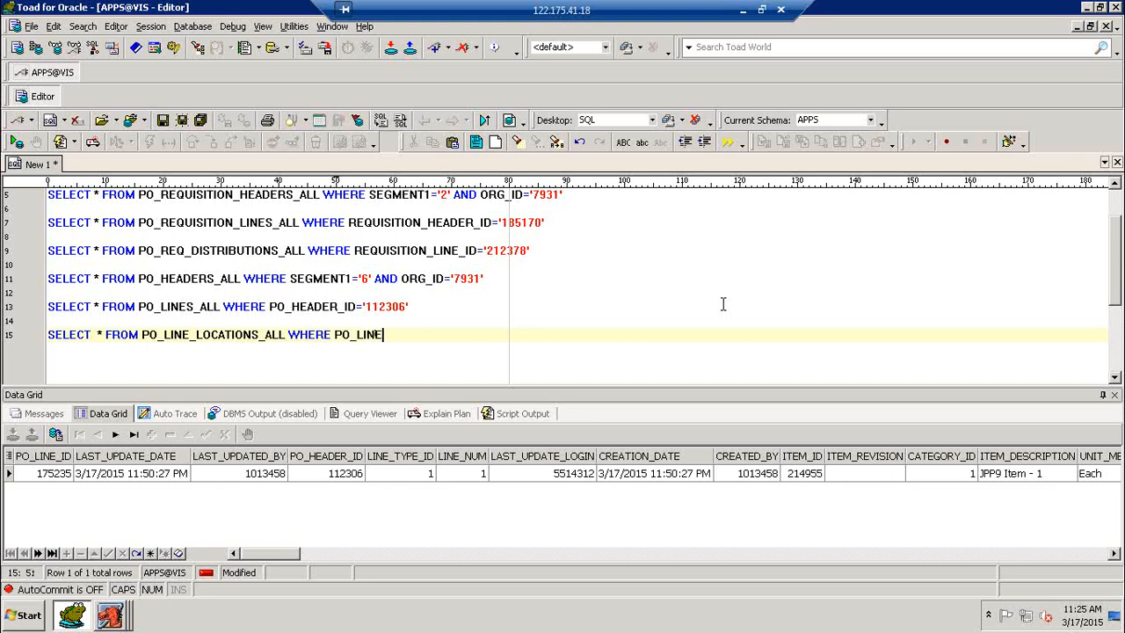
{"action": "type", "text": "_ID='175235'"}
{"action": "key", "text": "F9"}
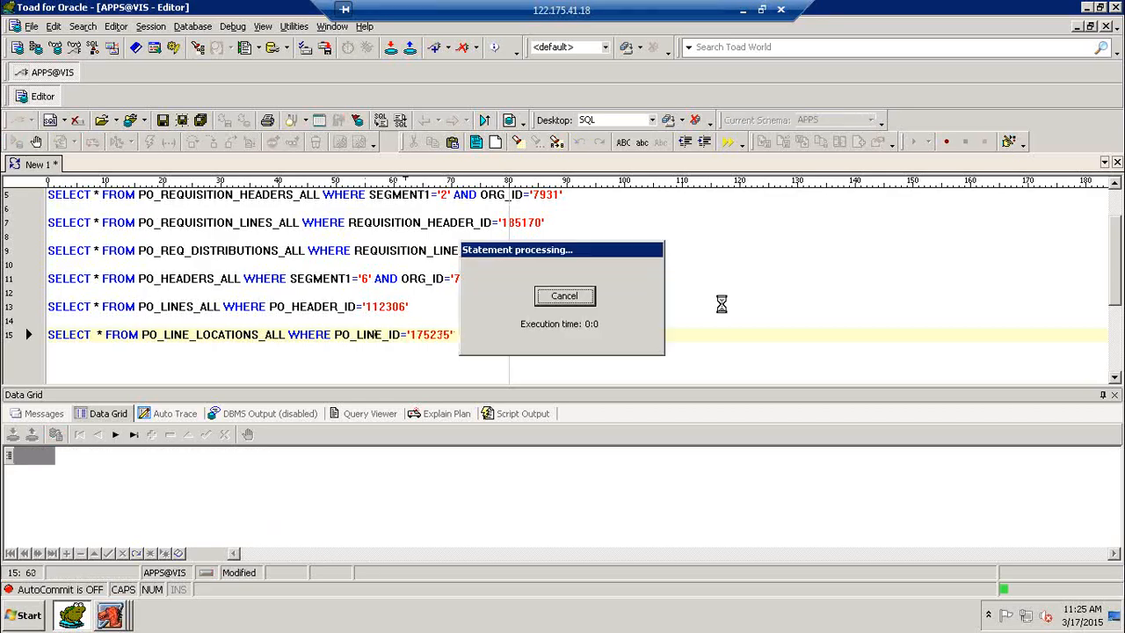
Query PO_DISTRIBUTIONS_ALL for LINE_LOCATION_ID '266381' and find requisition distribution 210897
{"action": "key", "text": "Return"}
{"action": "key", "text": "Return"}
{"action": "type", "text": "SE"}
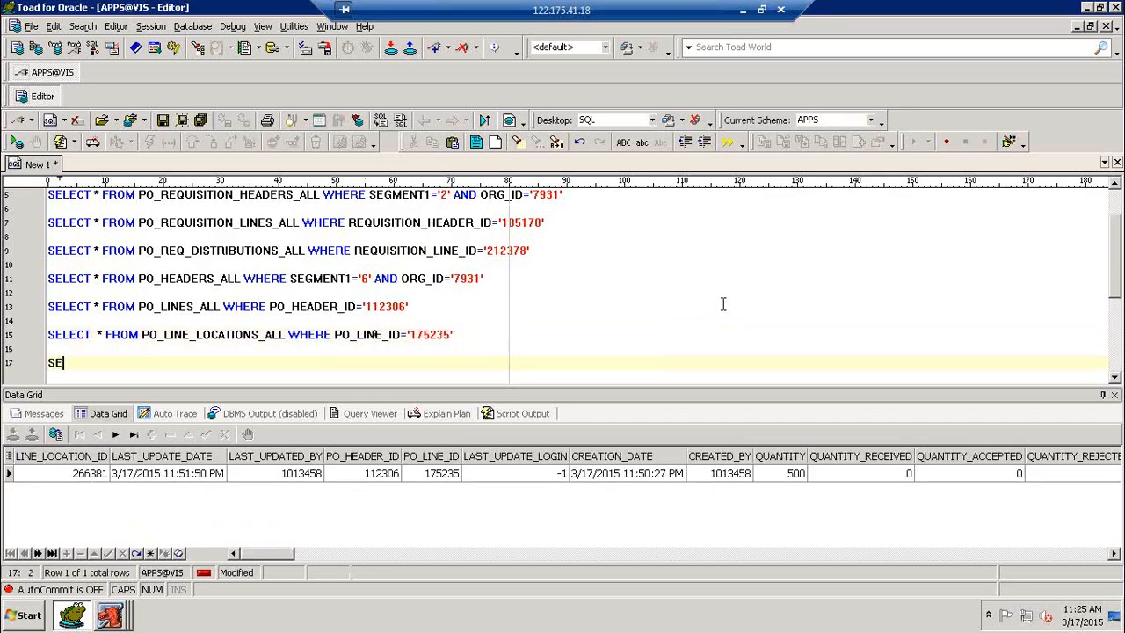
{"action": "type", "text": "LECT * FROM P"}
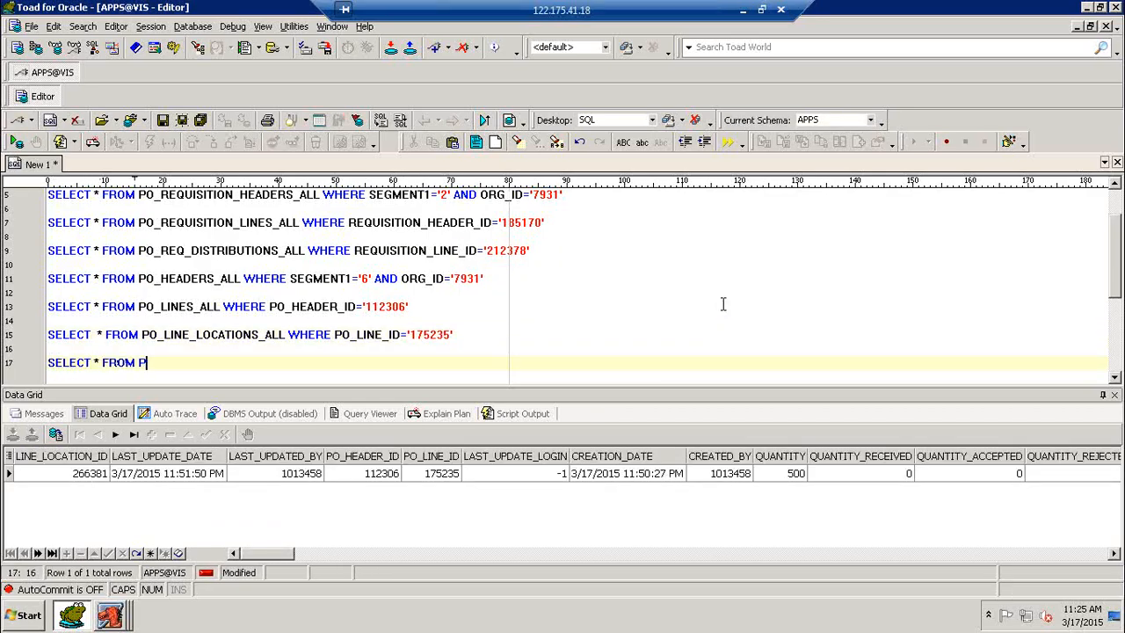
{"action": "type", "text": "O_DISTRIBUTIONS"}
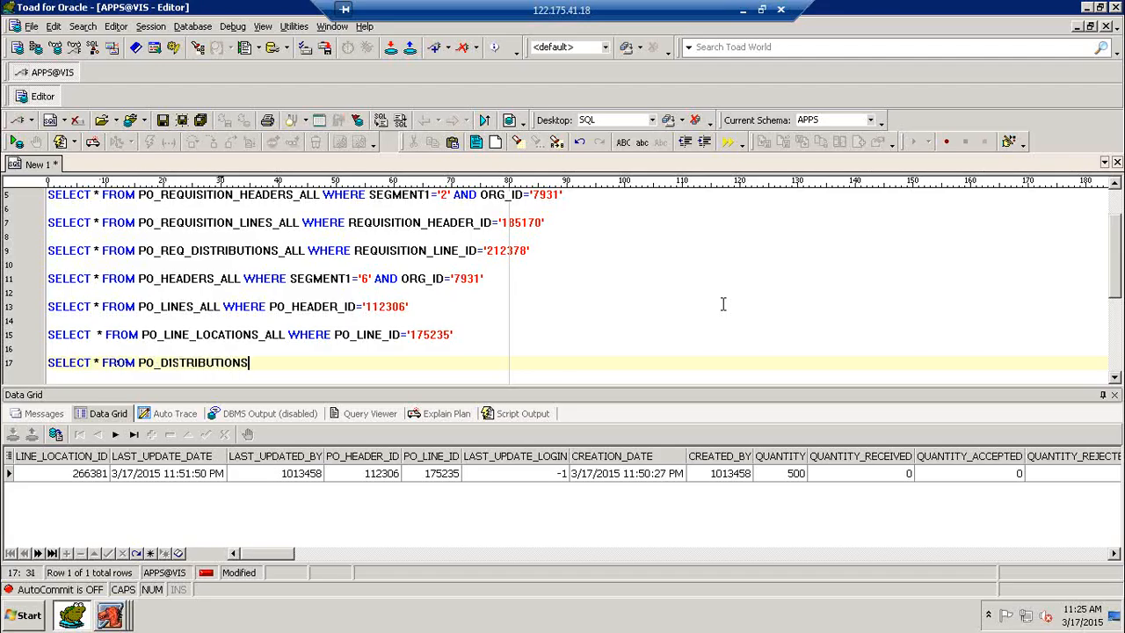
{"action": "type", "text": "_ALL WHERE LINE_LOCATION"}
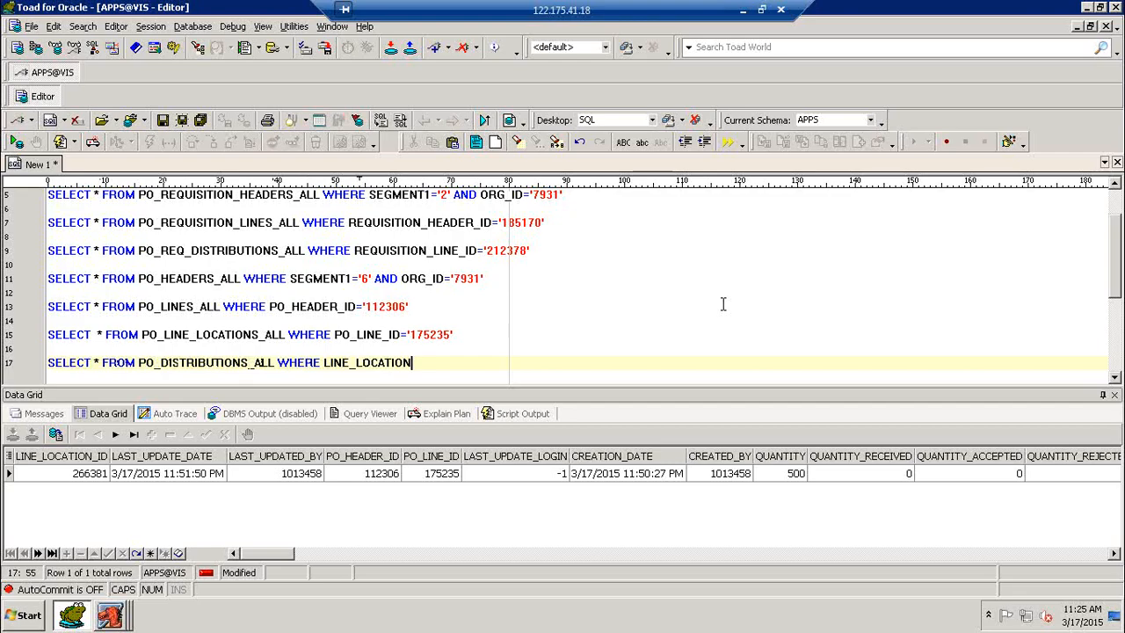
{"action": "type", "text": "_ID='266381'"}
{"action": "key", "text": "F9"}
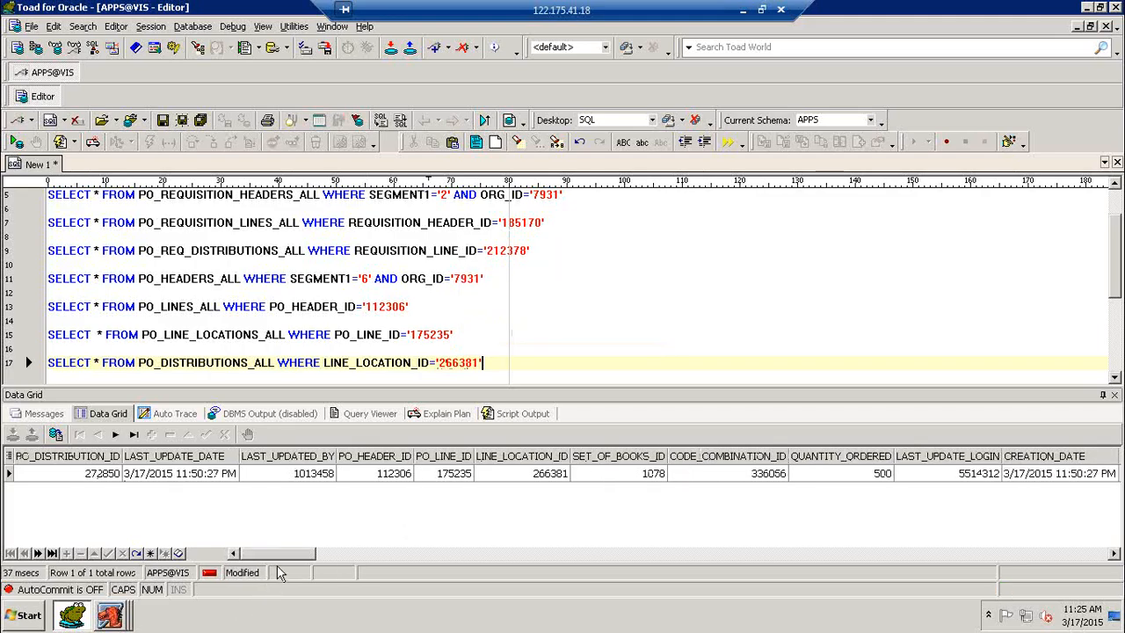
{"action": "left_click_drag", "start_coordinate": [286, 554], "coordinate": [377, 560]}
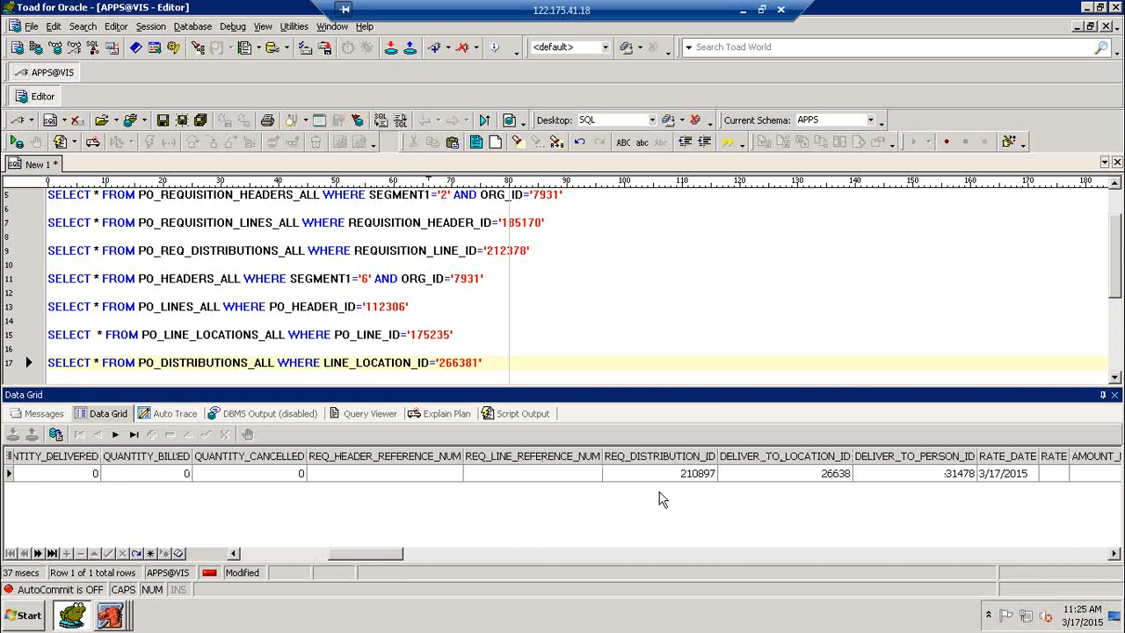
Rerun the PO_REQ_DISTRIBUTIONS_ALL query on line 9 and check distribution ID 210897
{"action": "left_click", "coordinate": [688, 480]}
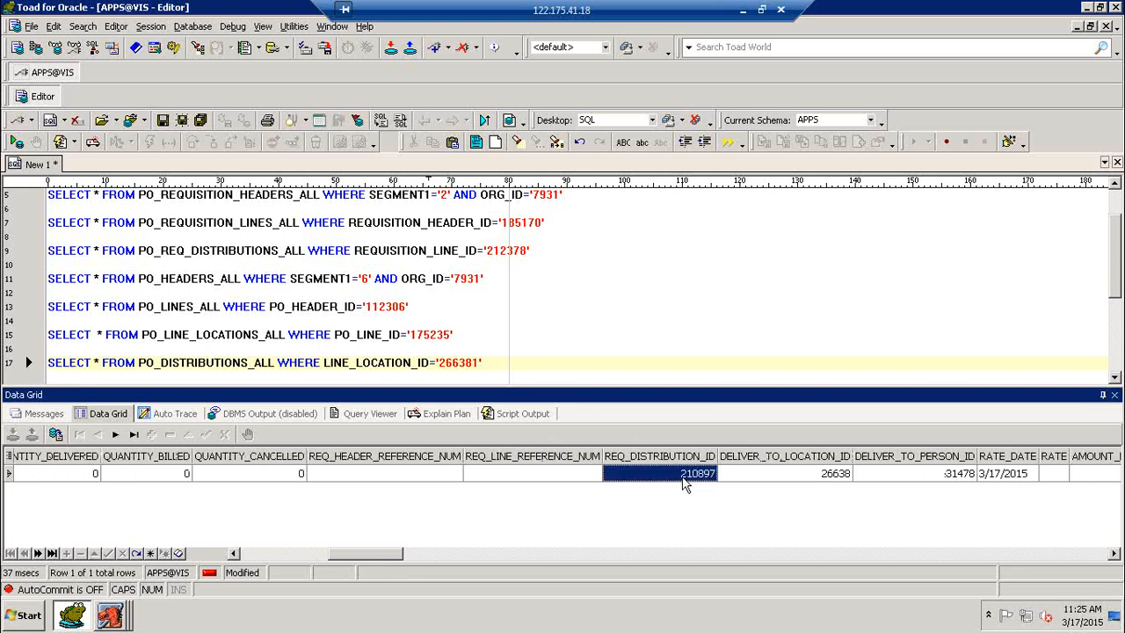
{"action": "left_click", "coordinate": [388, 250]}
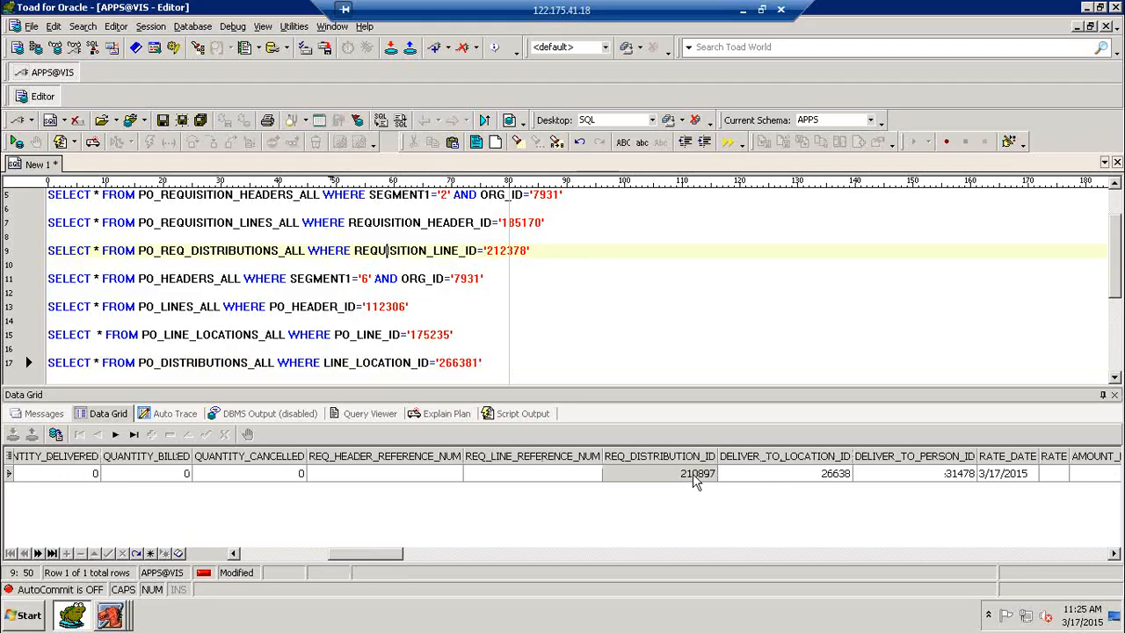
{"action": "left_click", "coordinate": [454, 252]}
{"action": "key", "text": "F9"}
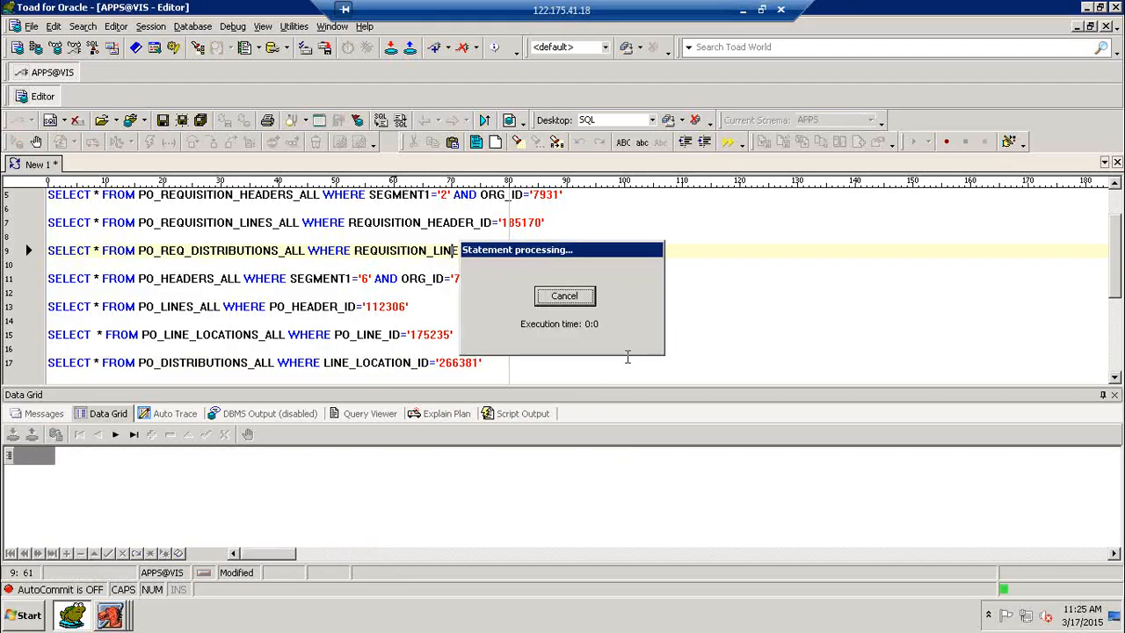
{"action": "left_click", "coordinate": [74, 490]}
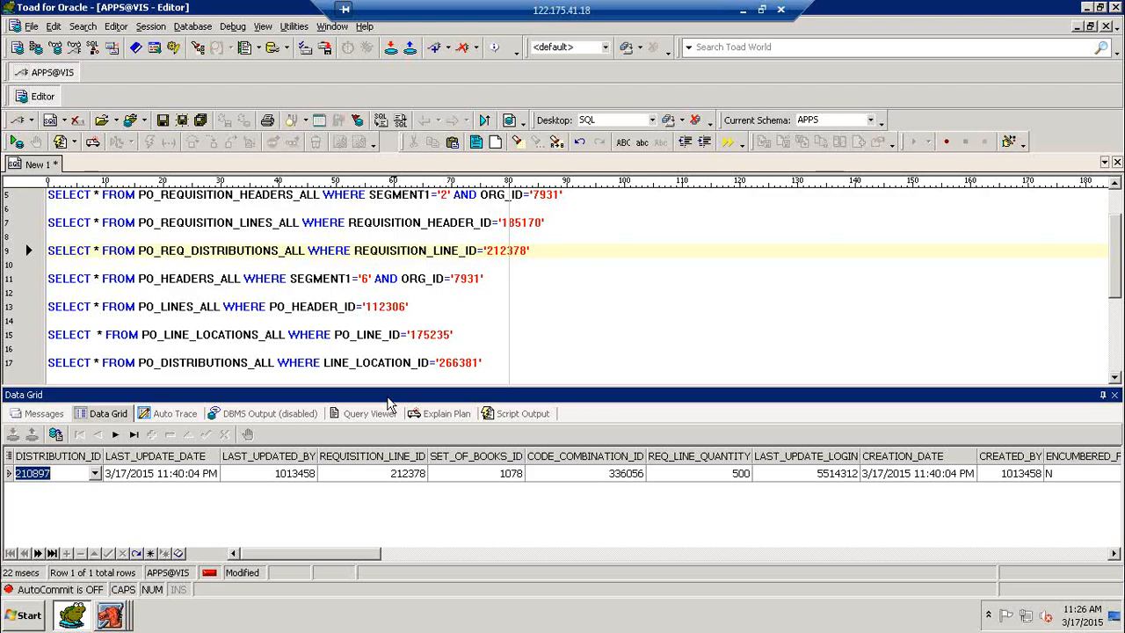
Rerun the PO_DISTRIBUTIONS_ALL query on line 17 and confirm its REQ_DISTRIBUTION_ID is 210897
{"action": "left_click", "coordinate": [395, 362]}
{"action": "key", "text": "F9"}
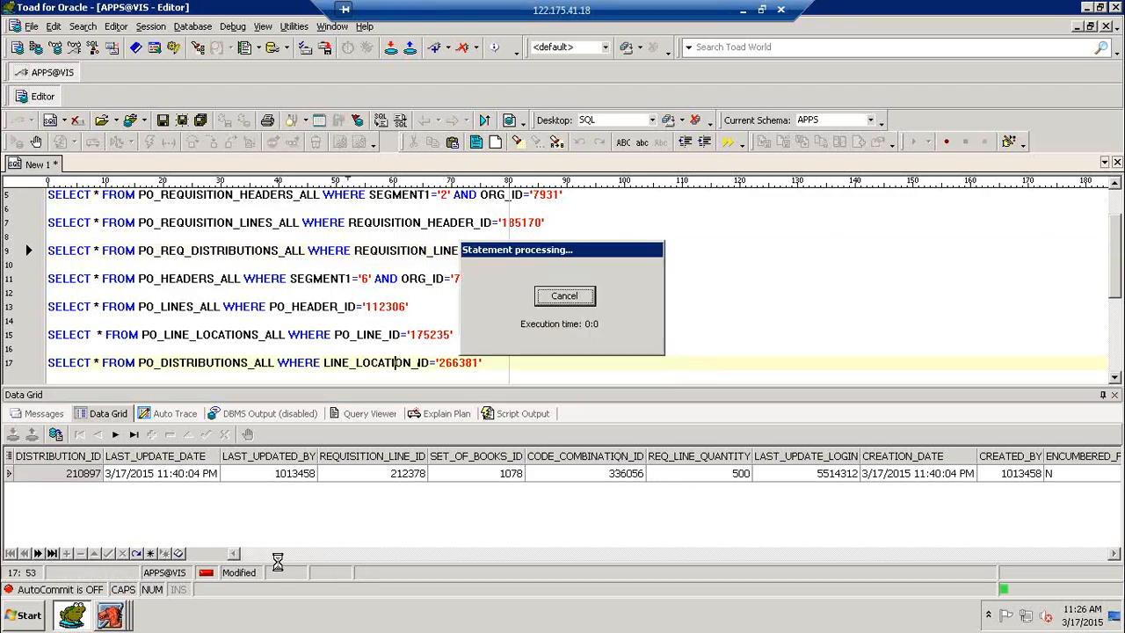
{"action": "left_click_drag", "start_coordinate": [293, 557], "coordinate": [395, 566]}
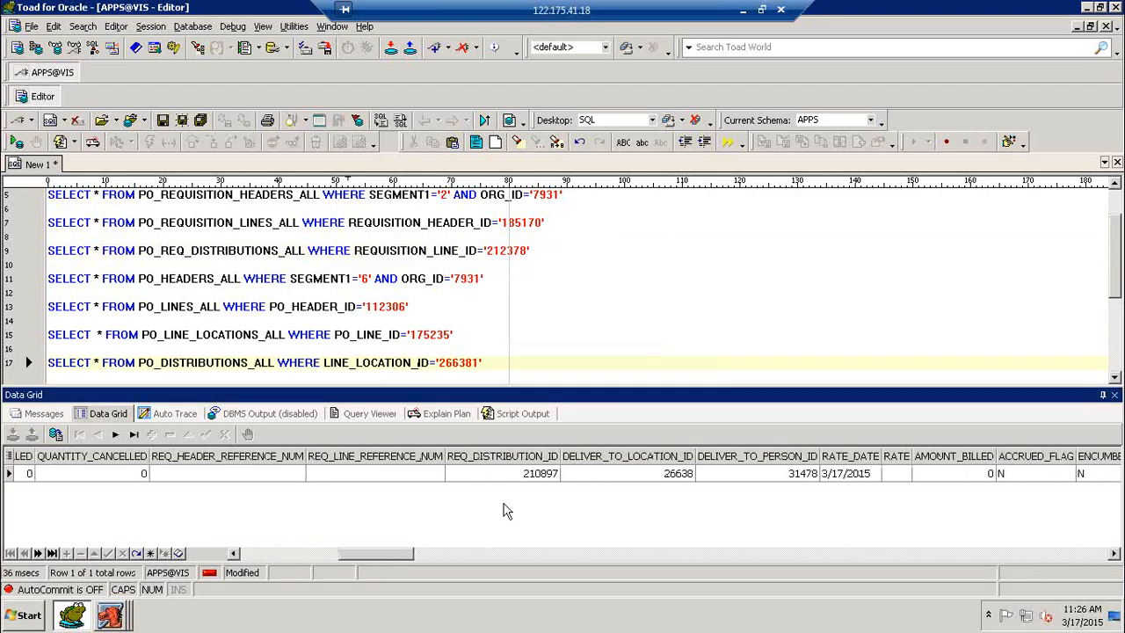
{"action": "left_click", "coordinate": [510, 475]}
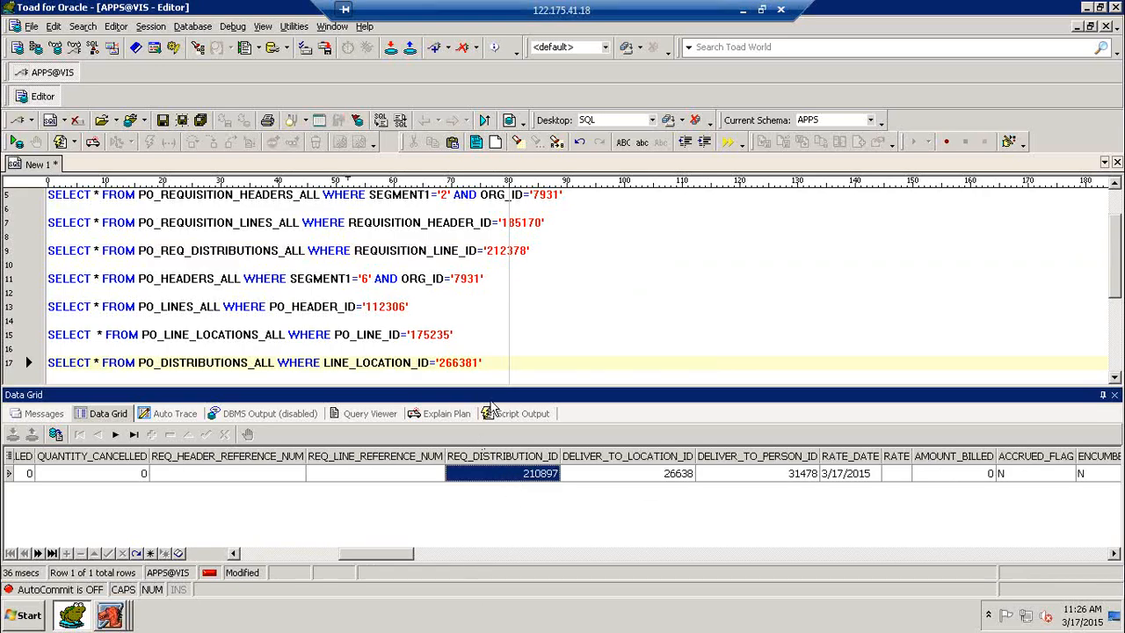
{"action": "left_click", "coordinate": [501, 372]}
{"action": "scroll", "coordinate": [502, 372], "scroll_direction": "down", "scroll_amount": 3}
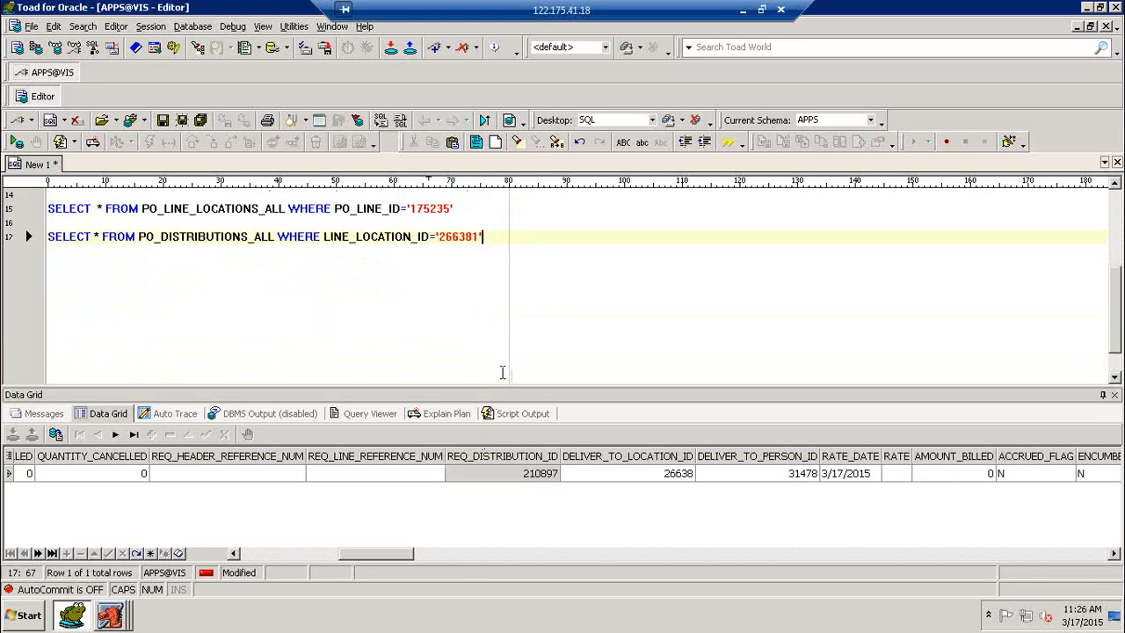
Add a blank line below the last query, then hide Toad and refresh the Windows desktop
{"action": "key", "text": "Return"}
{"action": "key", "text": "Return"}
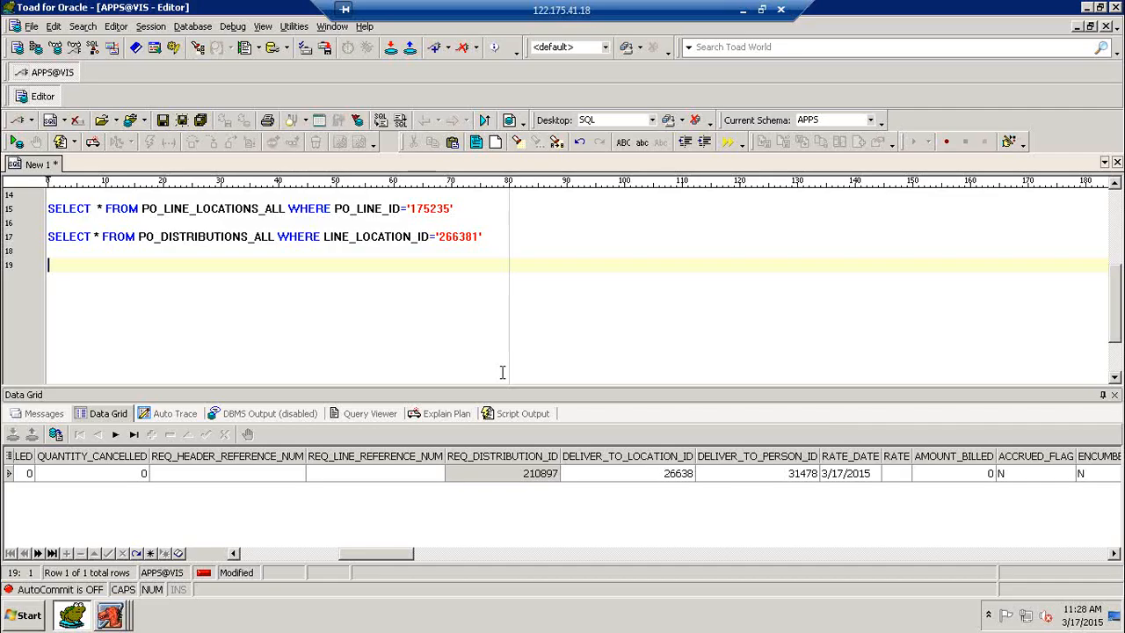
{"action": "key", "text": "super+d"}
{"action": "right_click", "coordinate": [402, 220]}
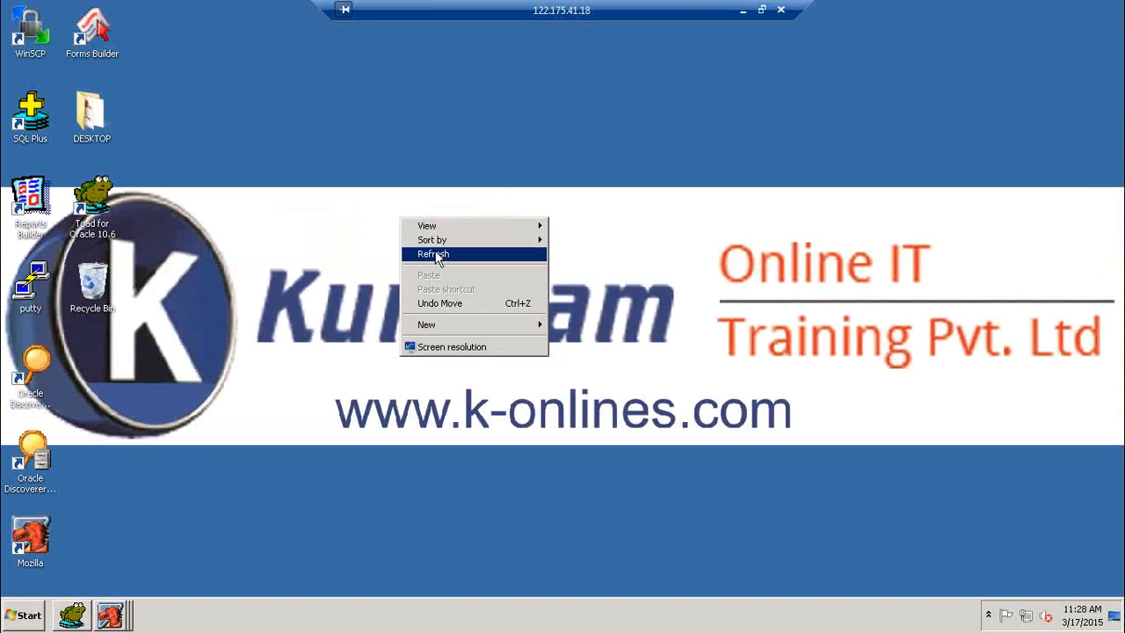
{"action": "left_click", "coordinate": [433, 254]}
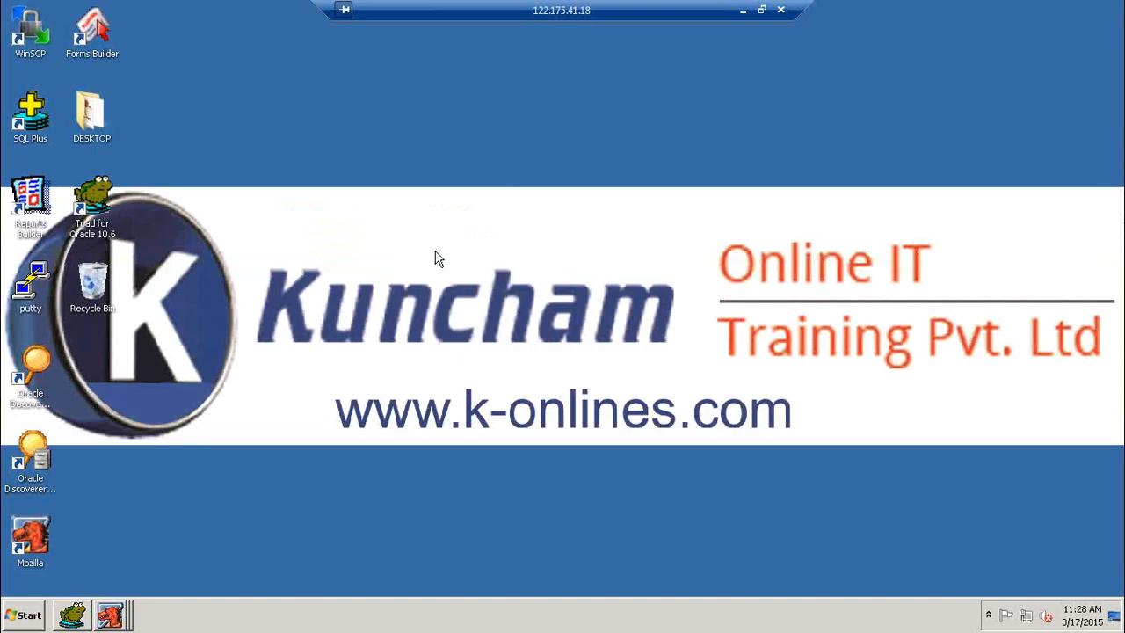